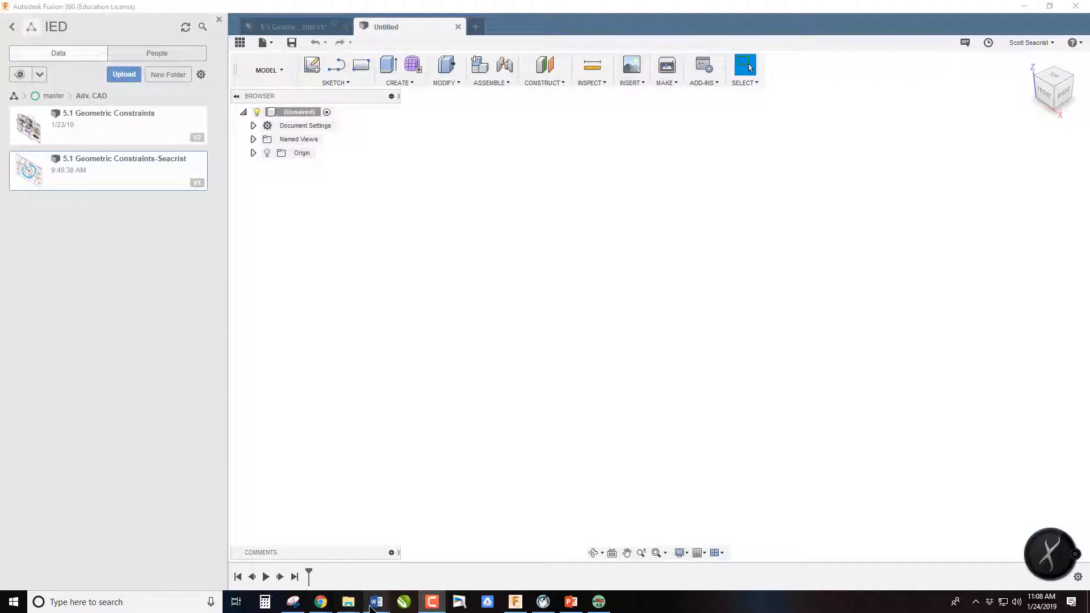
# - Switch to the Word document 5.2 Windsheild and review the windshield sketch dimensions and the constraint instructions
pyautogui.moveTo(372, 604)
pyautogui.click(438, 546)
pyautogui.scroll(-3, 665, 359)
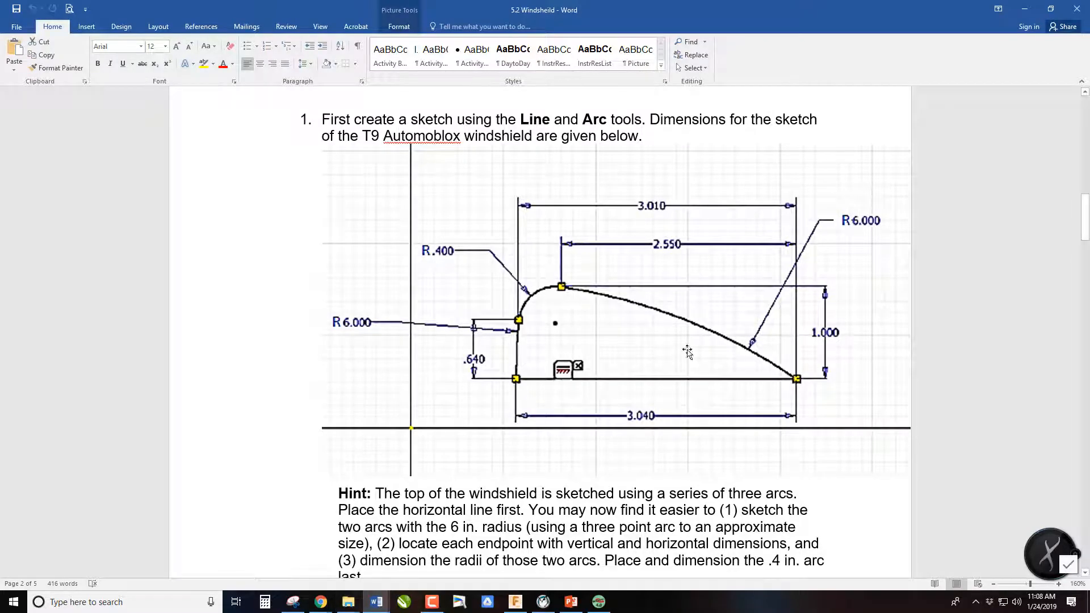
pyautogui.scroll(-10, 577, 350)
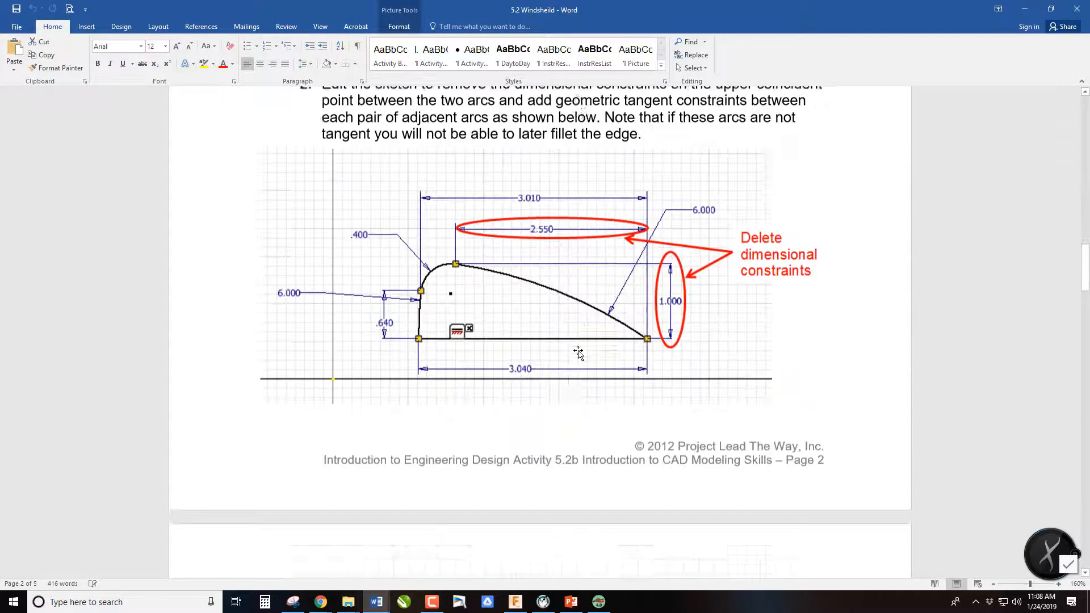
pyautogui.scroll(5, 579, 350)
pyautogui.scroll(8, 578, 350)
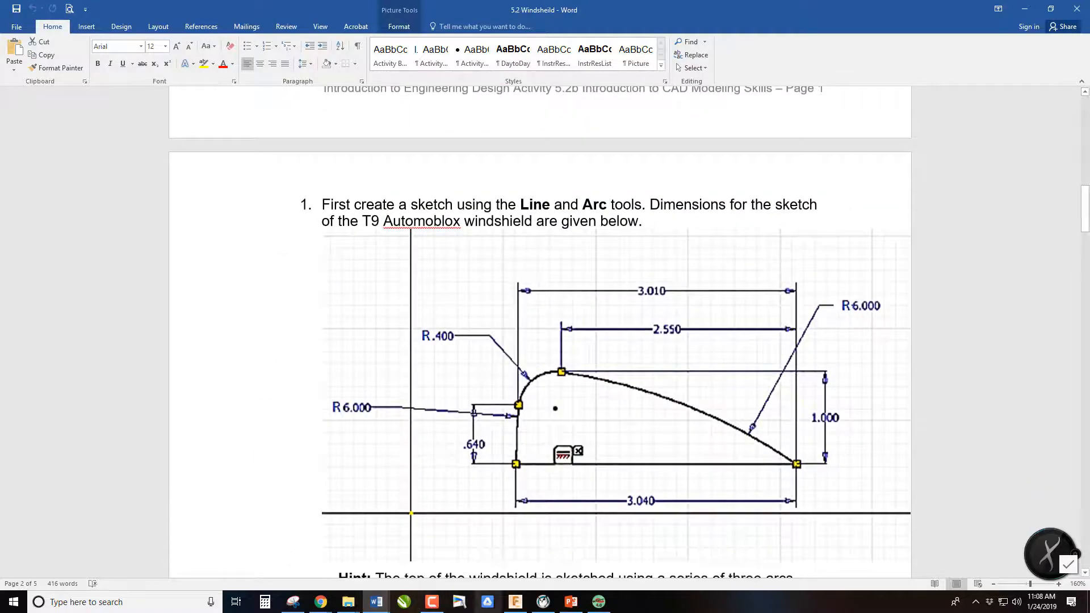
# - Switch to Fusion 360 and start a new sketch on the front origin plane
pyautogui.click(515, 602)
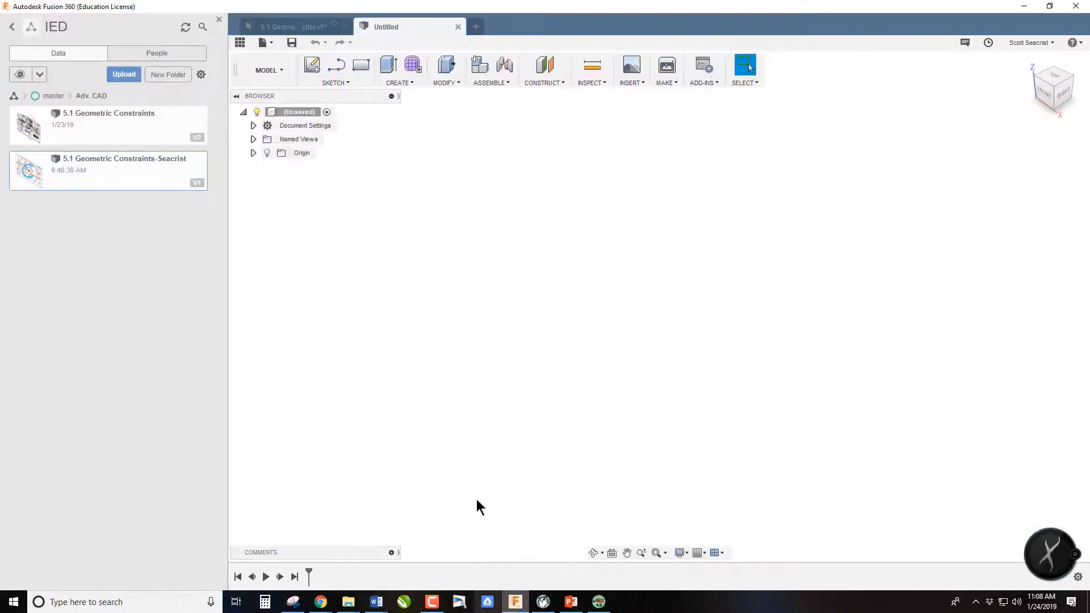
pyautogui.click(311, 65)
pyautogui.click(681, 293)
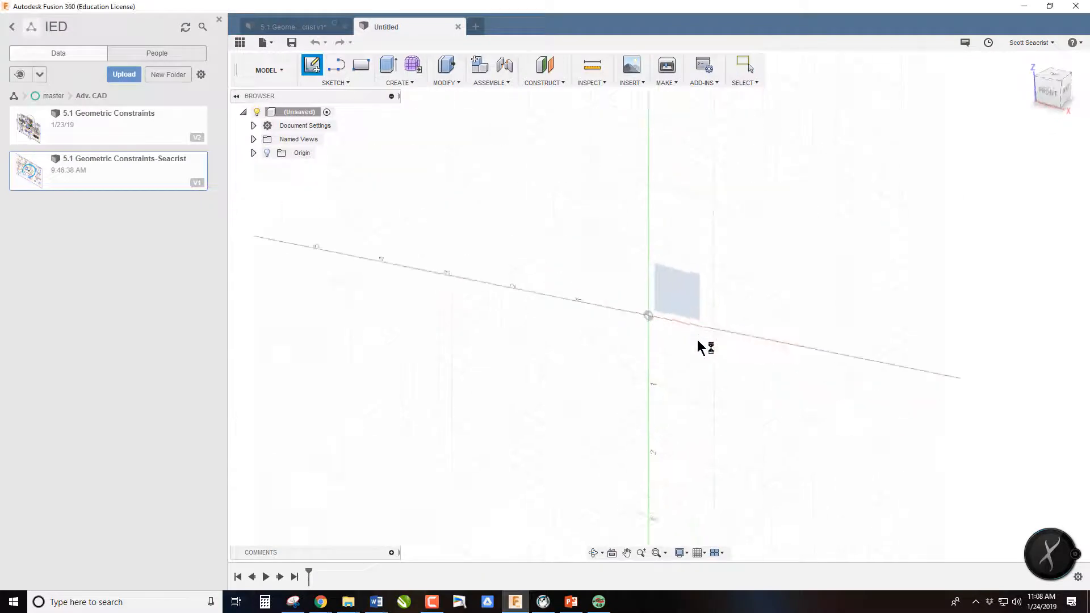
# - Draw a 3.04 in horizontal line running left from the origin and place its dimension below the line
pyautogui.press('l')
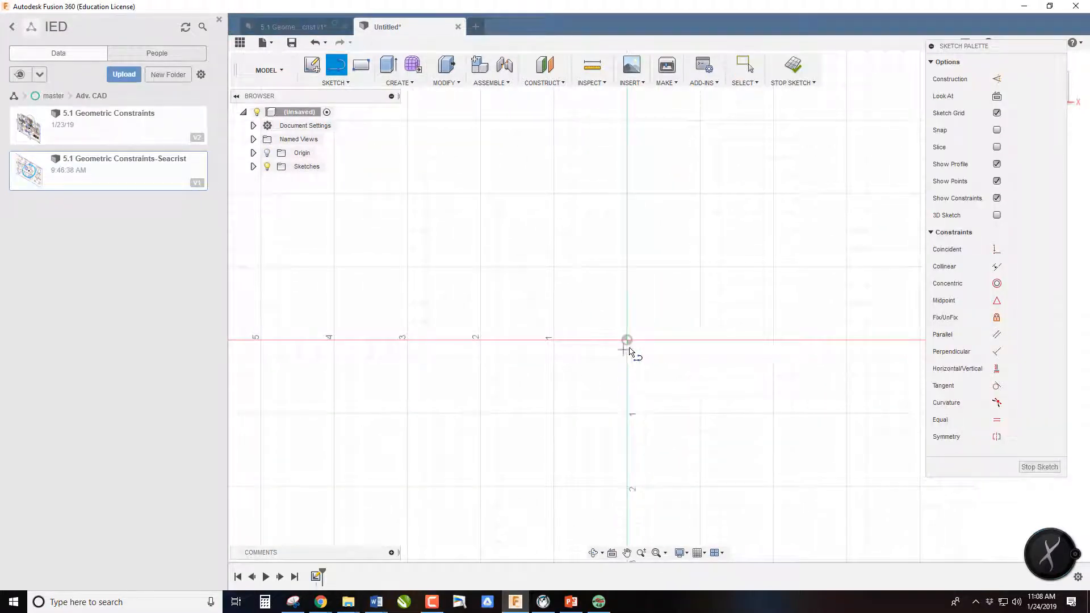
pyautogui.click(630, 344)
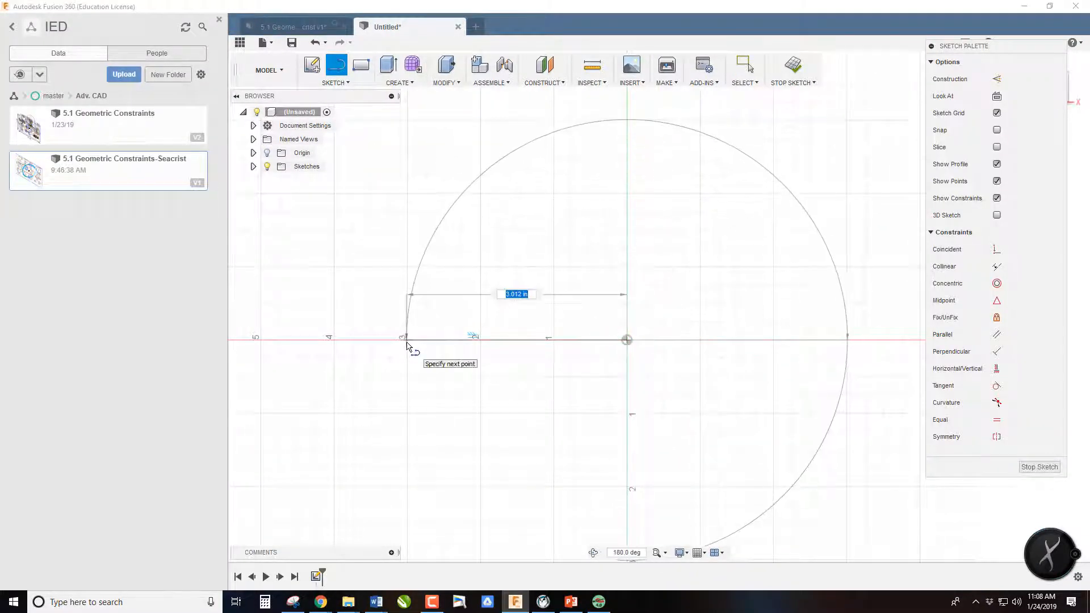
pyautogui.write('3.04')
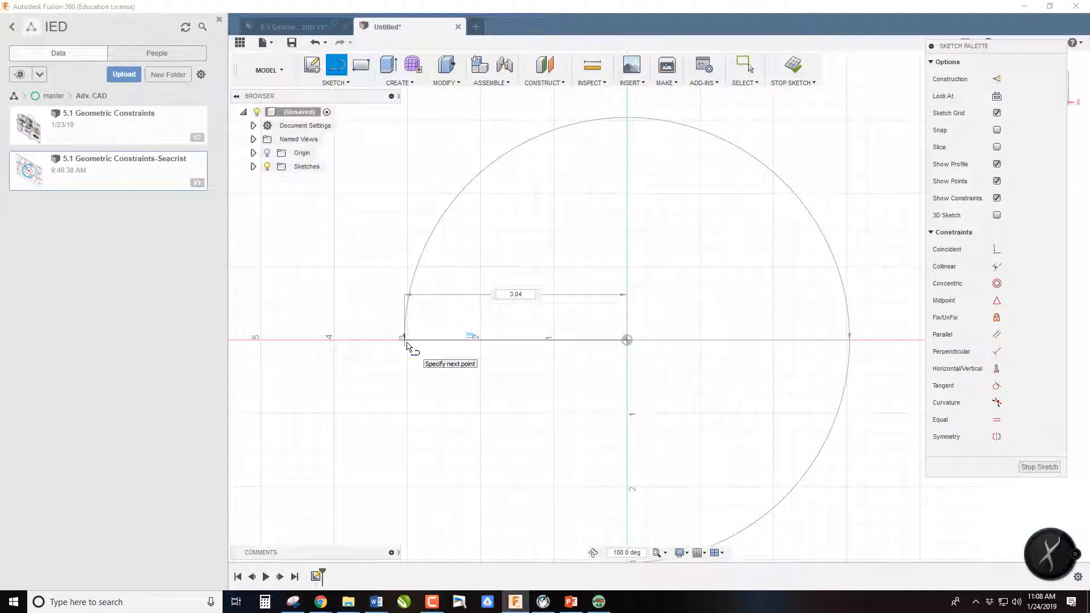
pyautogui.press('Return')
pyautogui.press('Escape')
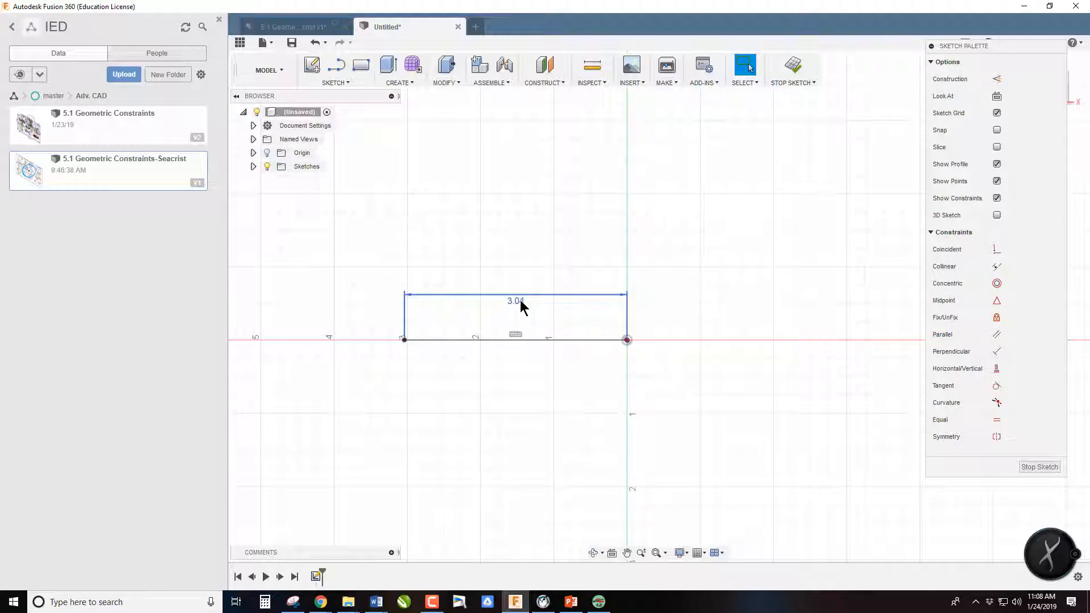
pyautogui.moveTo(520, 299); pyautogui.dragTo(518, 382)
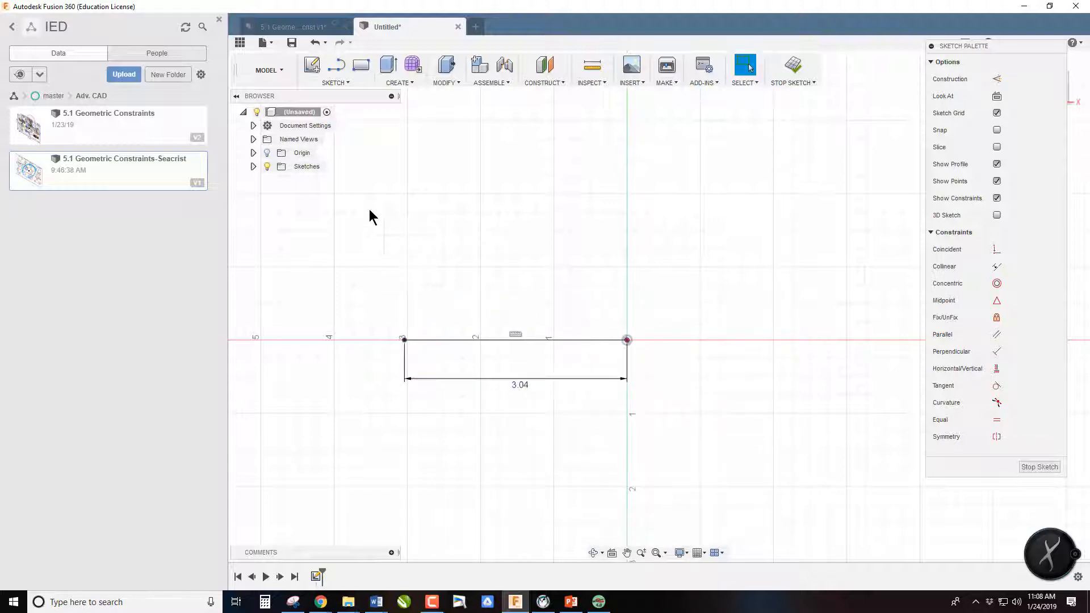
# - Draw a shallow upward-bulging 3-Point Arc from the origin to a point about 2.58 in away, above the line's left portion
pyautogui.click(337, 83)
pyautogui.moveTo(332, 147)
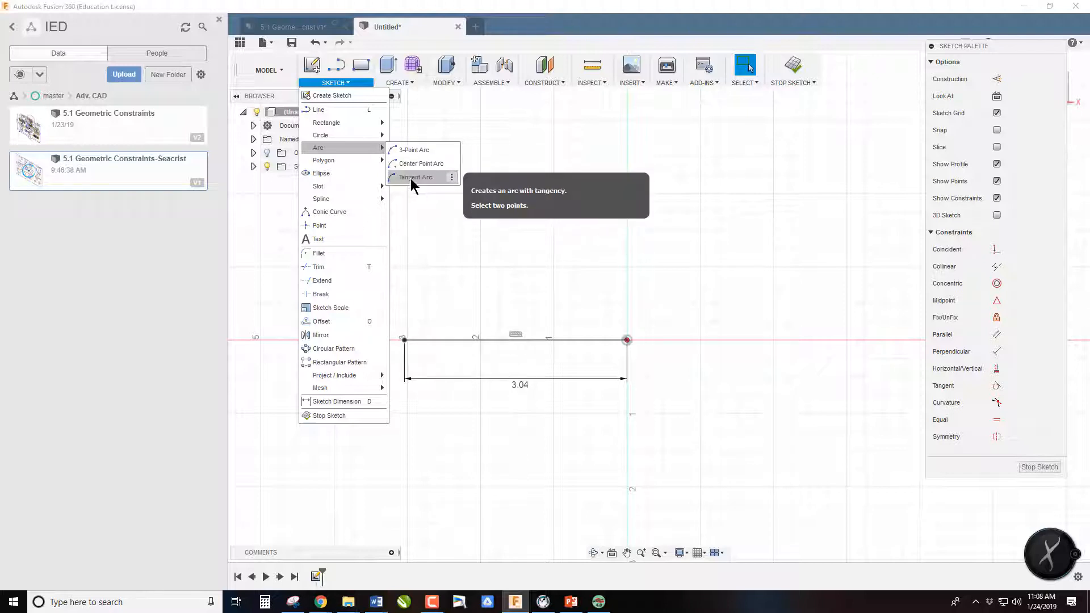
pyautogui.click(413, 151)
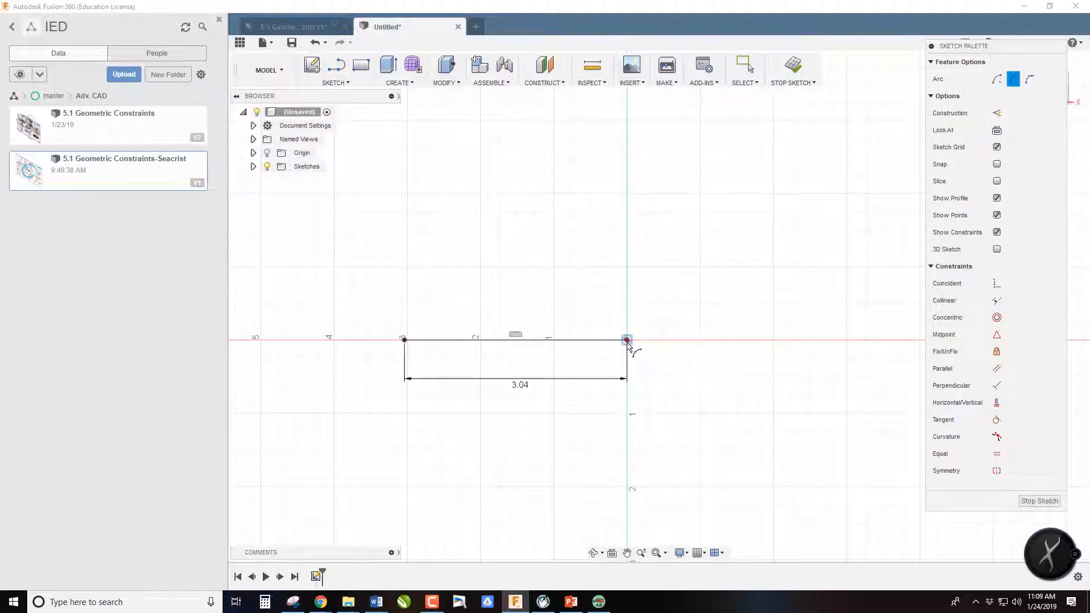
pyautogui.click(626, 340)
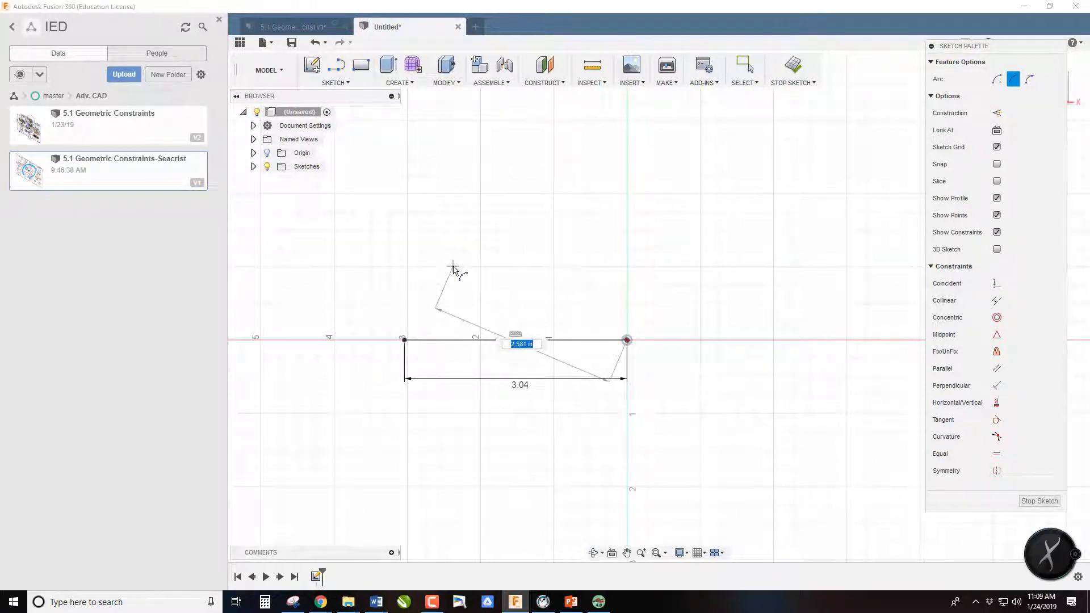
pyautogui.click(453, 267)
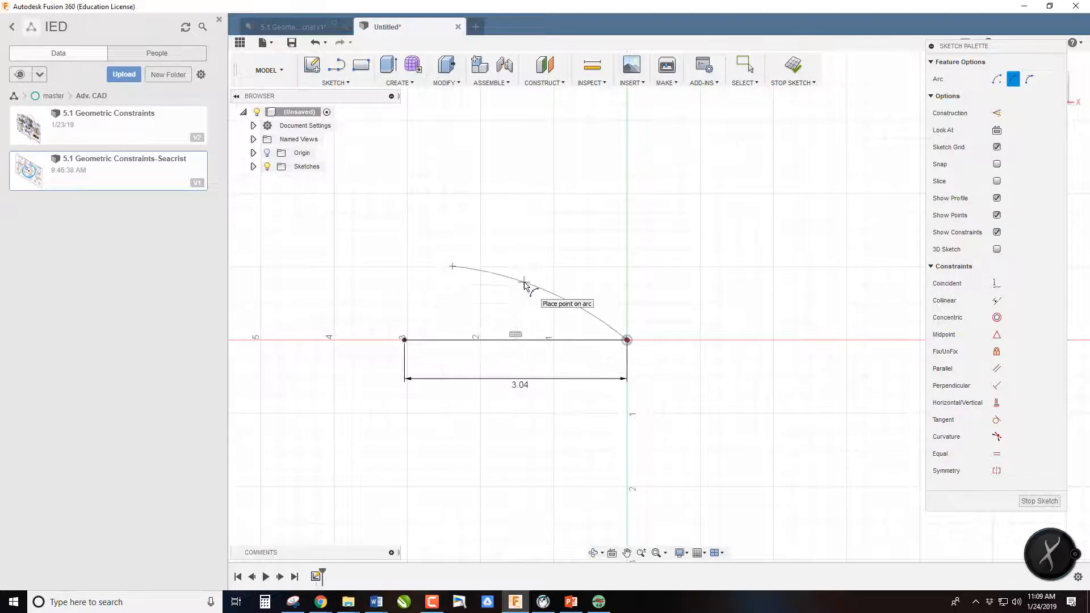
pyautogui.click(507, 285)
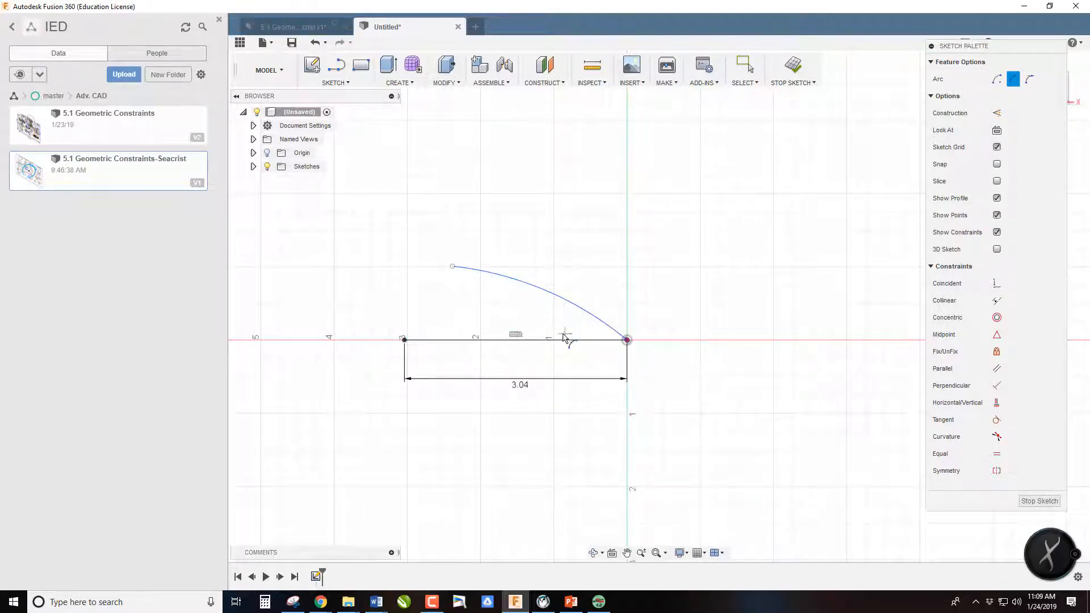
# - Draw a second 3-Point Arc about 0.82 in long, rising from the base line's left endpoint and bulging outward
pyautogui.click(404, 341)
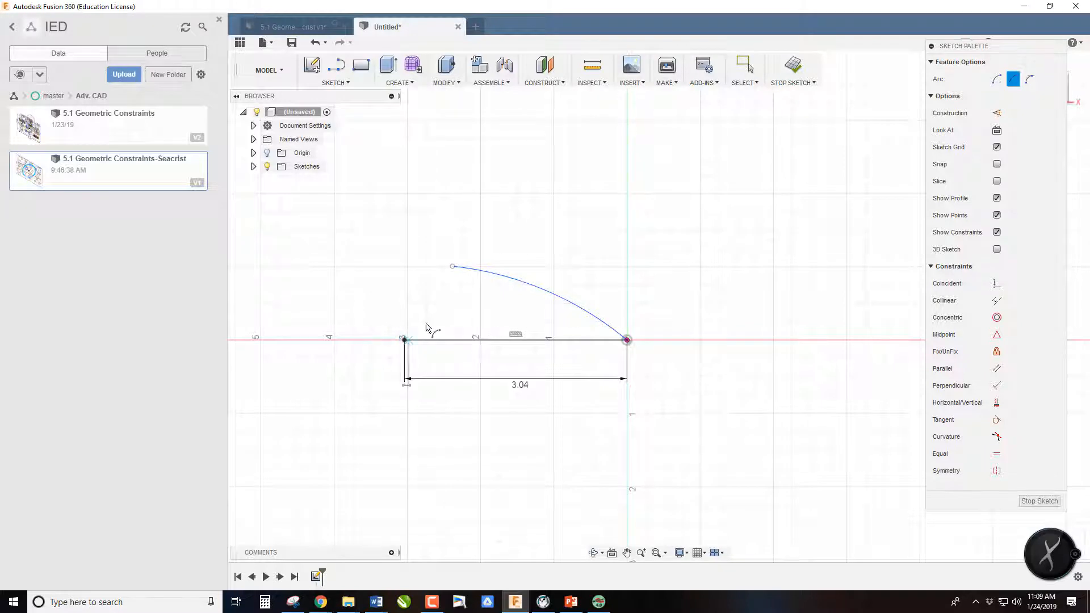
pyautogui.click(414, 284)
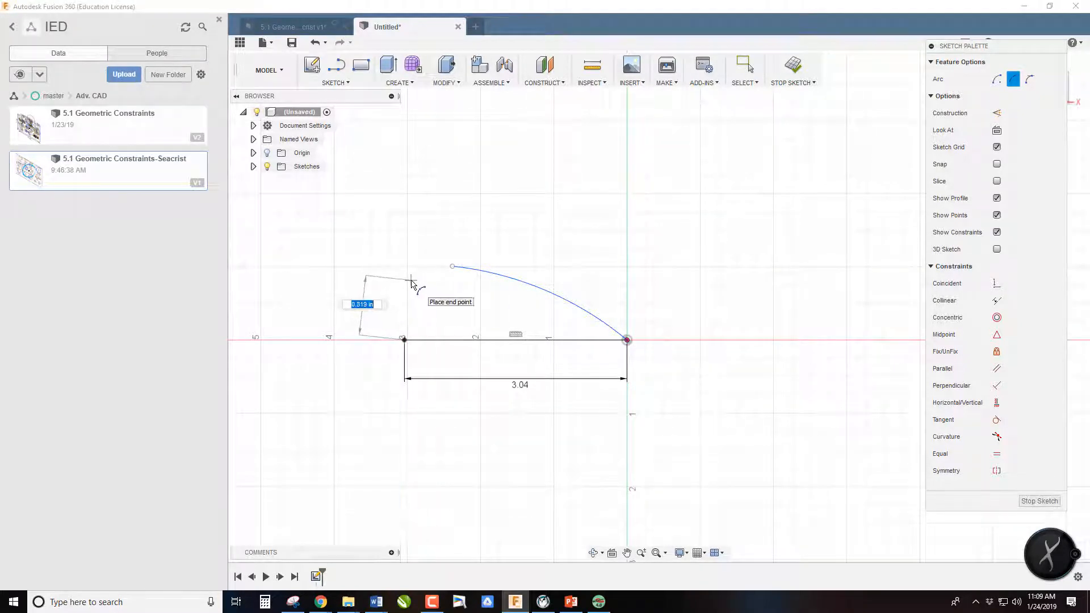
pyautogui.click(403, 302)
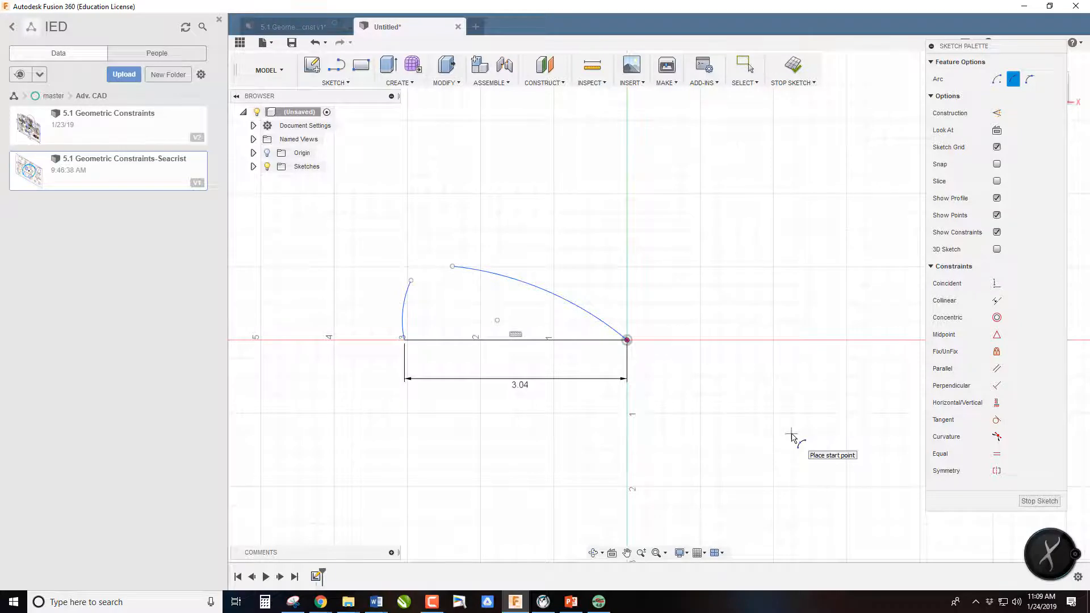
pyautogui.press('Escape')
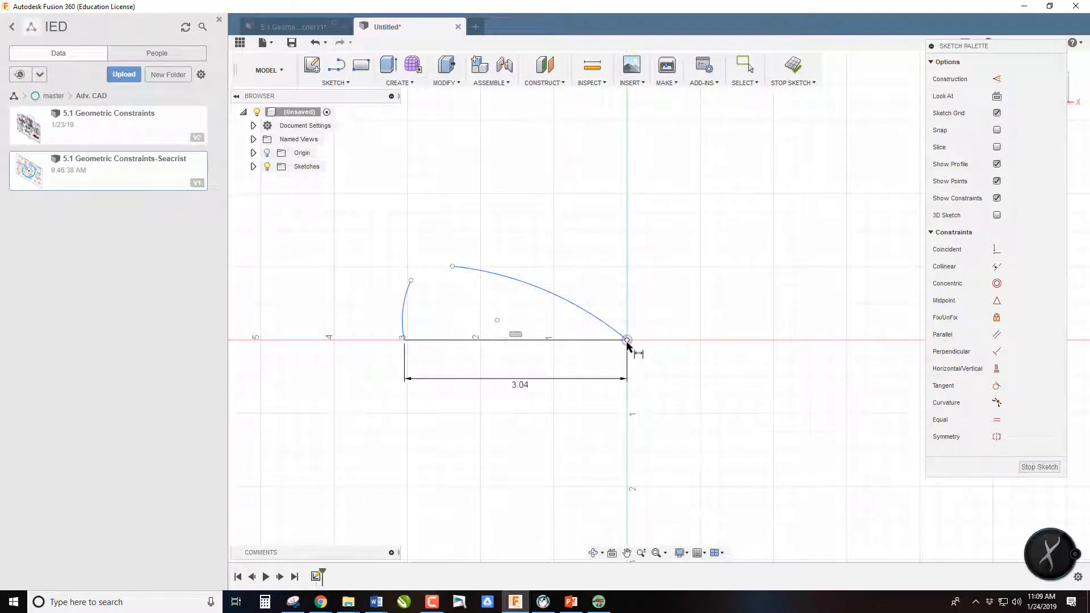
# - Dimension the large arc's upper endpoint 2.55 in horizontally and 1.00 in vertically from the origin
pyautogui.click(627, 340)
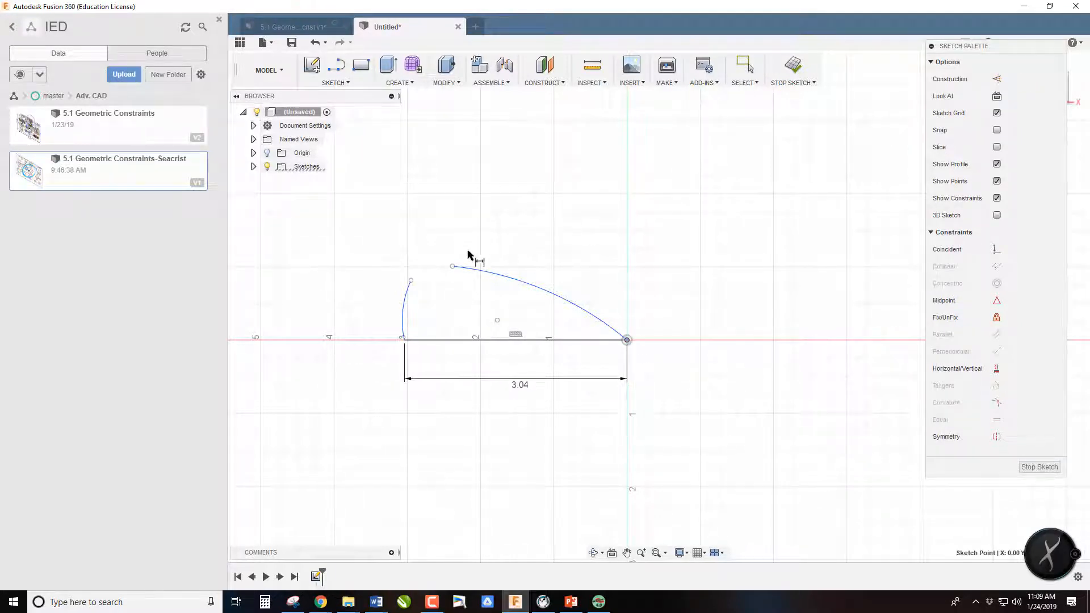
pyautogui.click(452, 266)
pyautogui.click(510, 217)
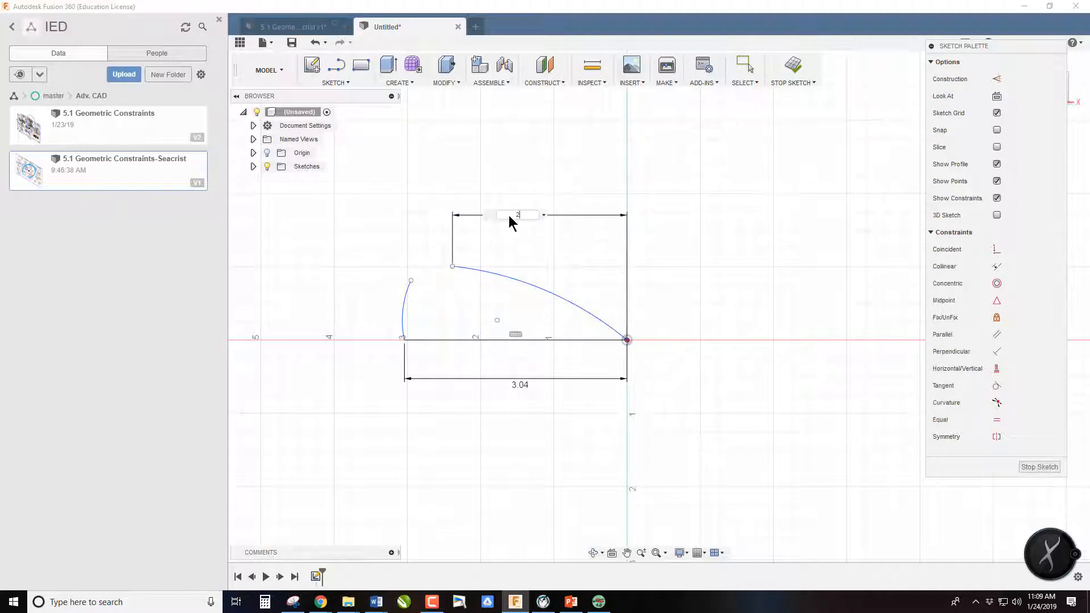
pyautogui.write('2.55')
pyautogui.press('Return')
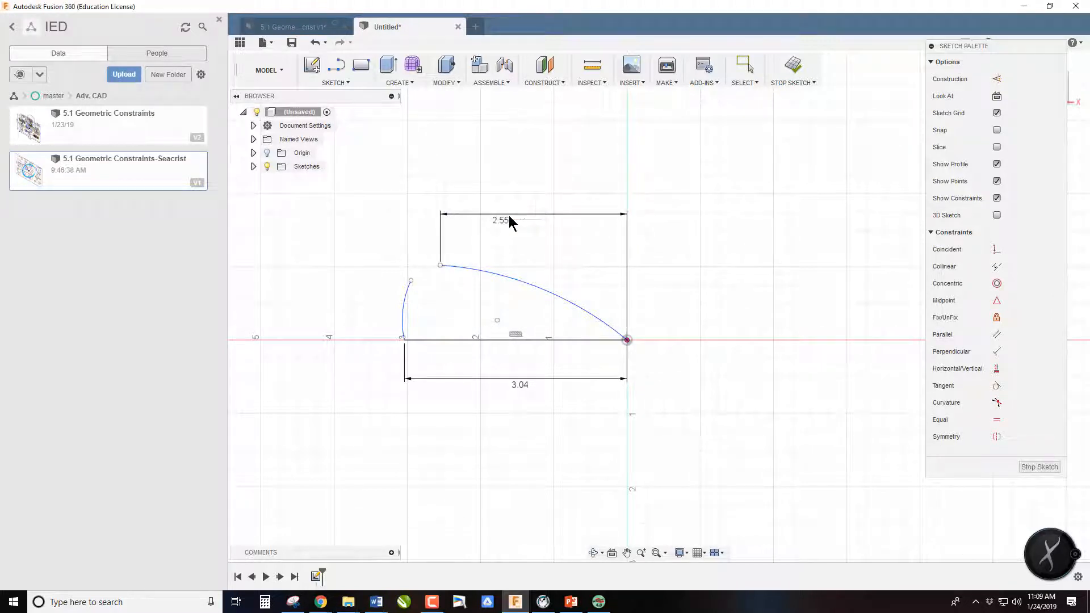
pyautogui.click(627, 340)
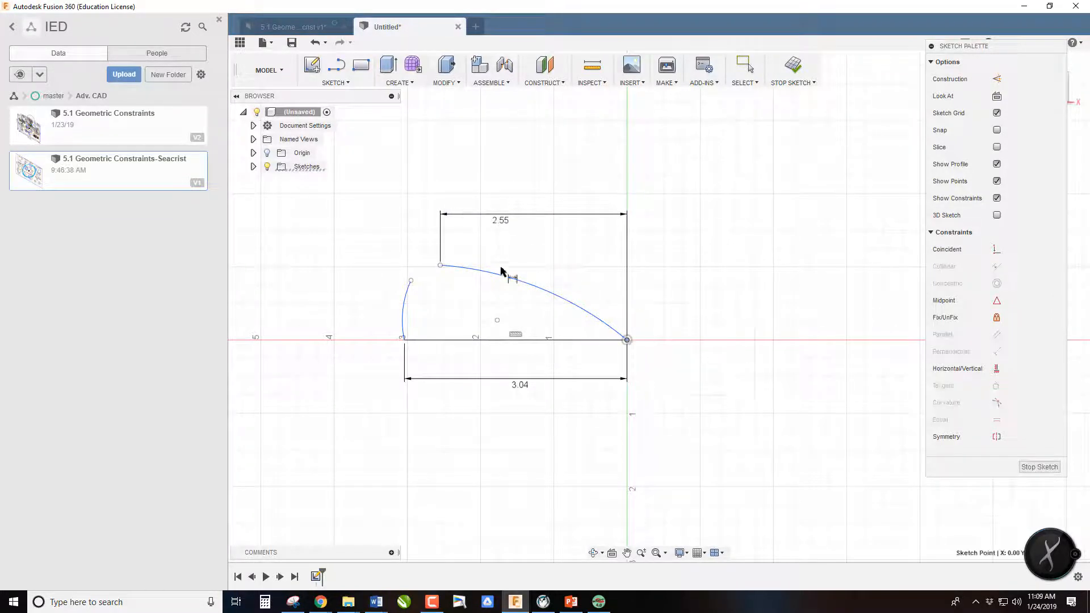
pyautogui.click(441, 266)
pyautogui.click(669, 321)
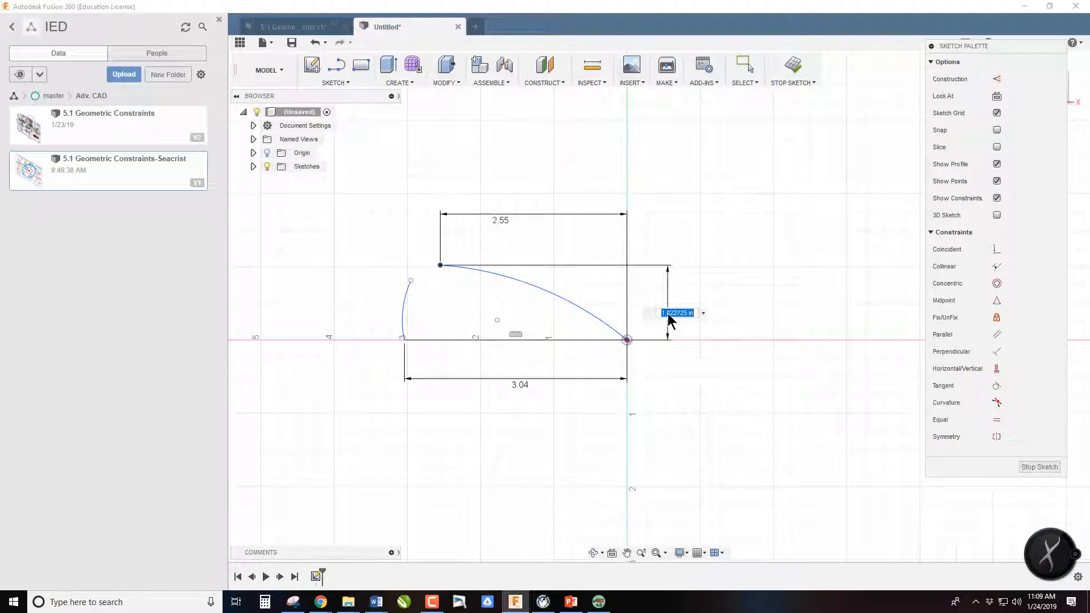
pyautogui.write('1.0')
pyautogui.press('Return')
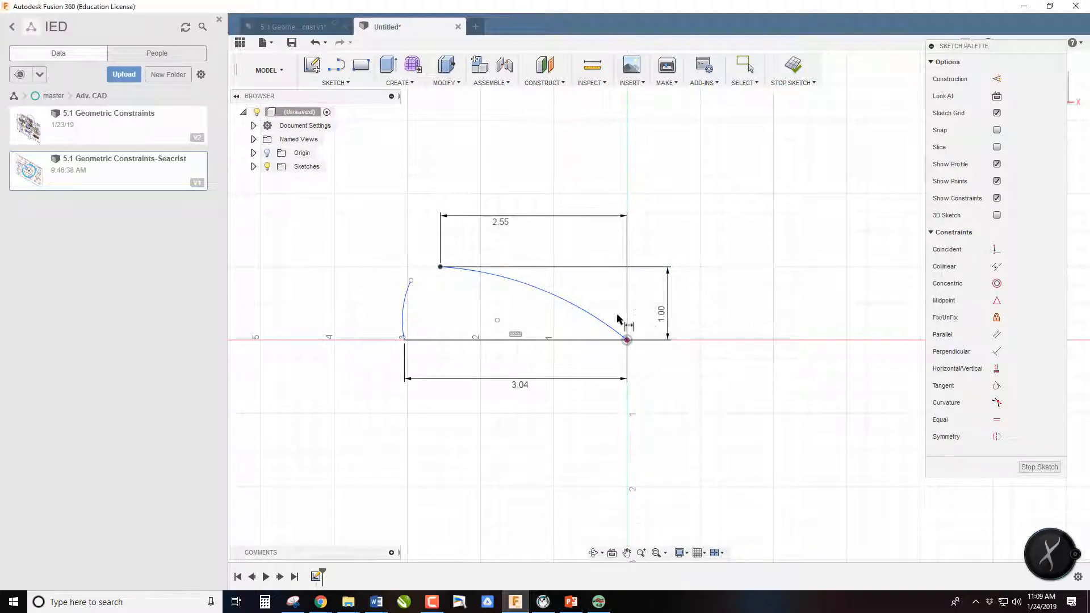
# - Dimension the large arc's radius as 6 in
pyautogui.click(594, 313)
pyautogui.click(656, 226)
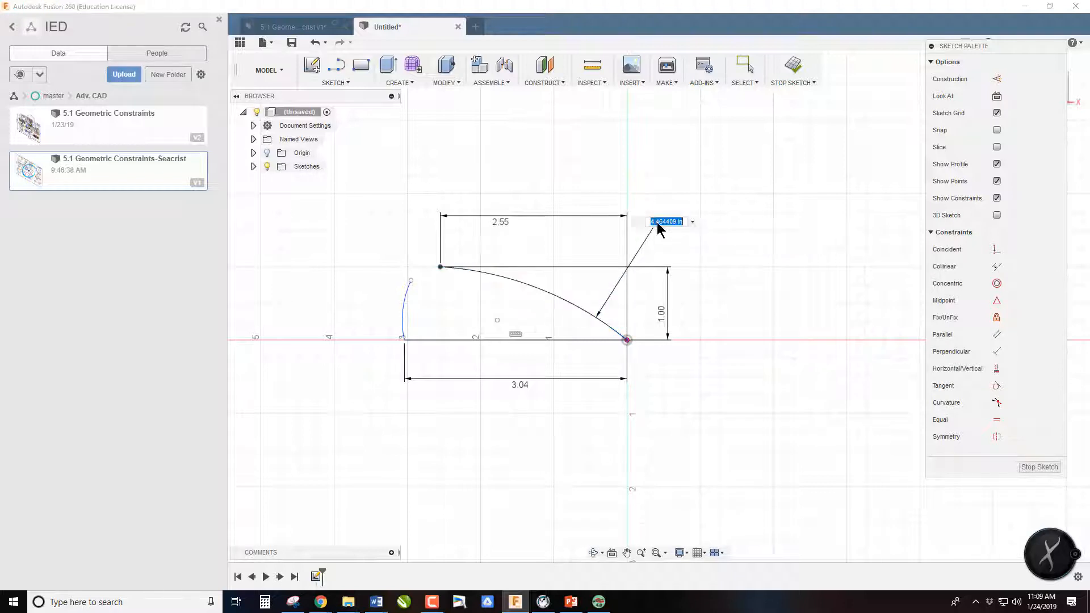
pyautogui.write('6')
pyautogui.press('Return')
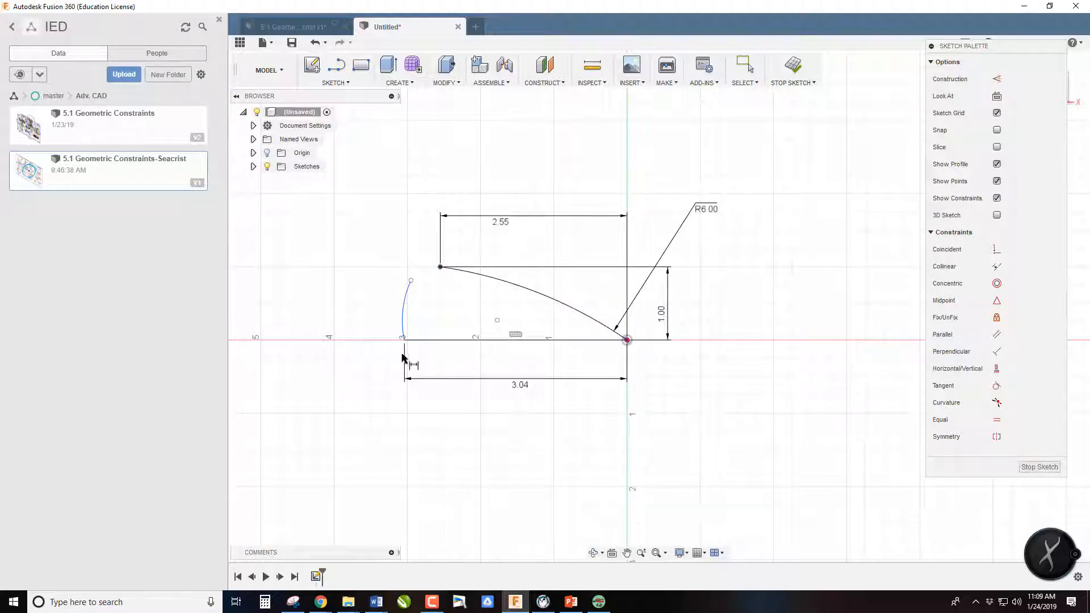
# - Dimension the left arc's upper endpoint 0.64 in above the base line and 3.01 in horizontally from the origin
pyautogui.click(404, 341)
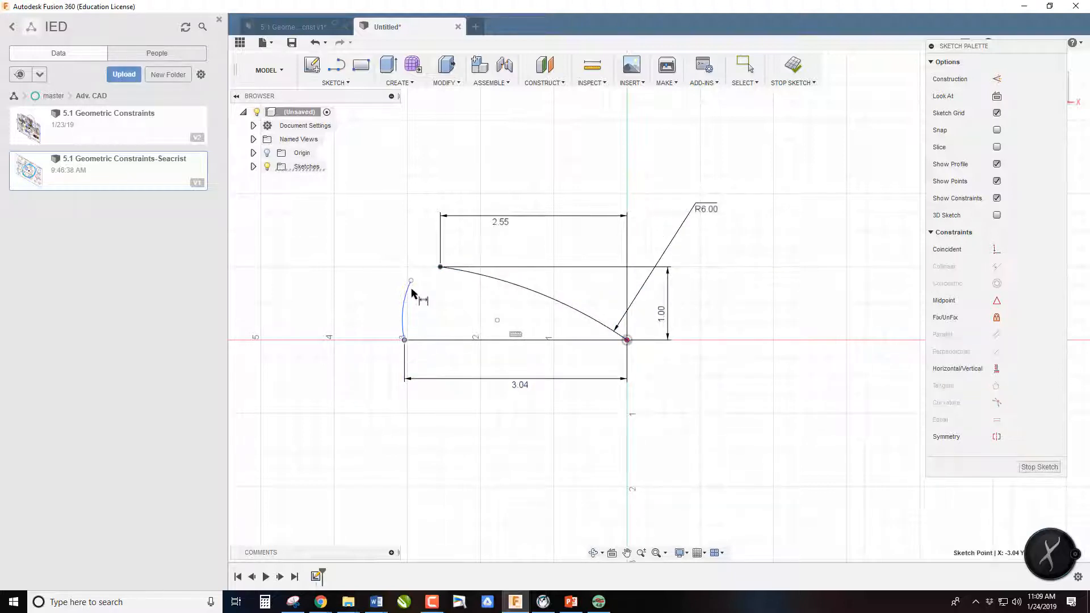
pyautogui.click(410, 281)
pyautogui.click(366, 300)
pyautogui.write('.64')
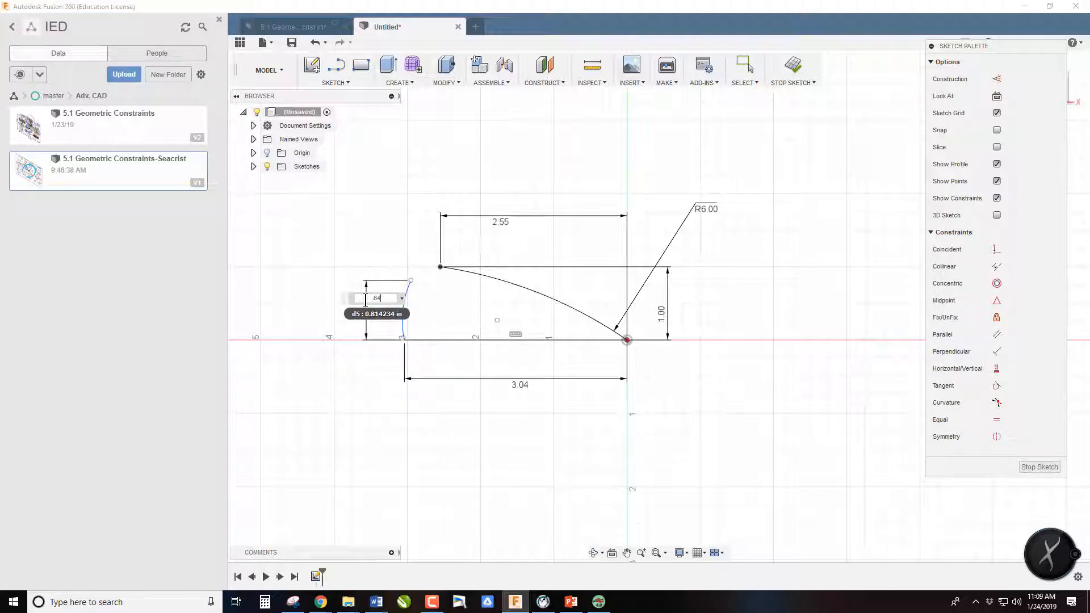
pyautogui.press('Return')
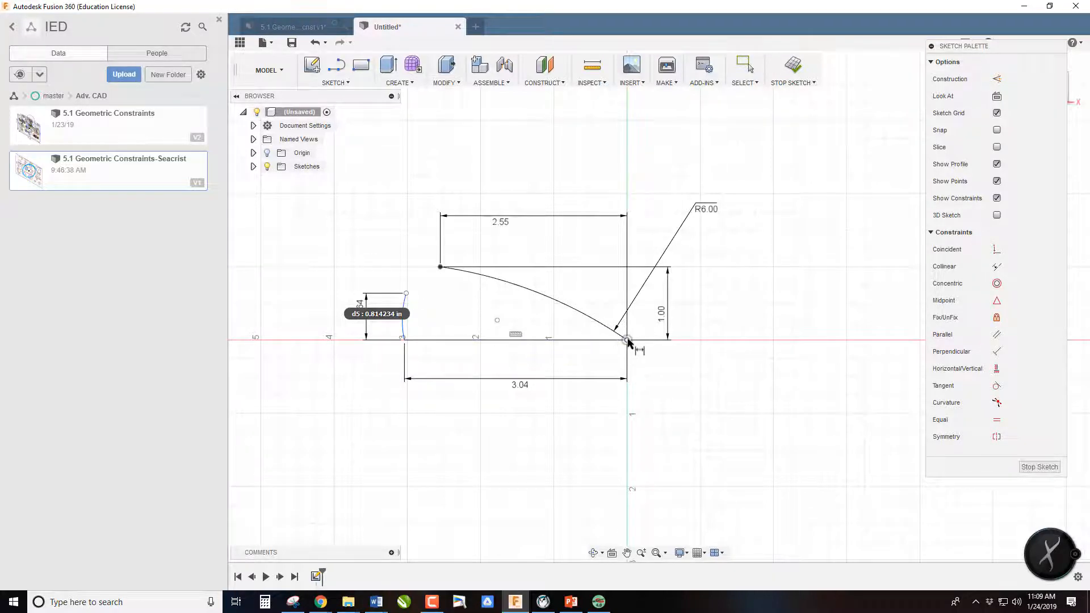
pyautogui.click(406, 293)
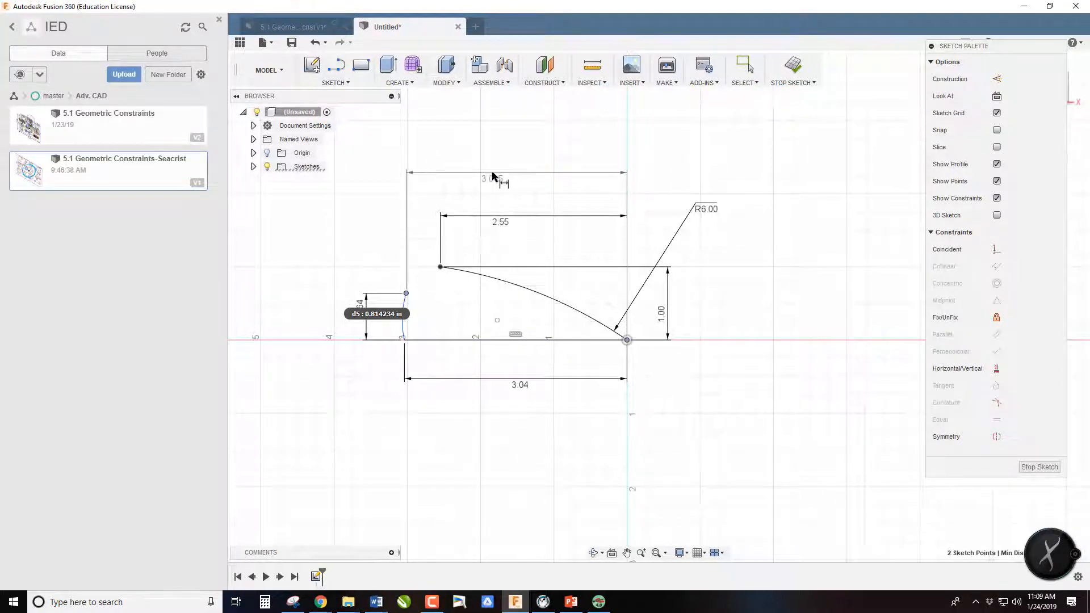
pyautogui.click(492, 172)
pyautogui.write('3.01')
pyautogui.press('Return')
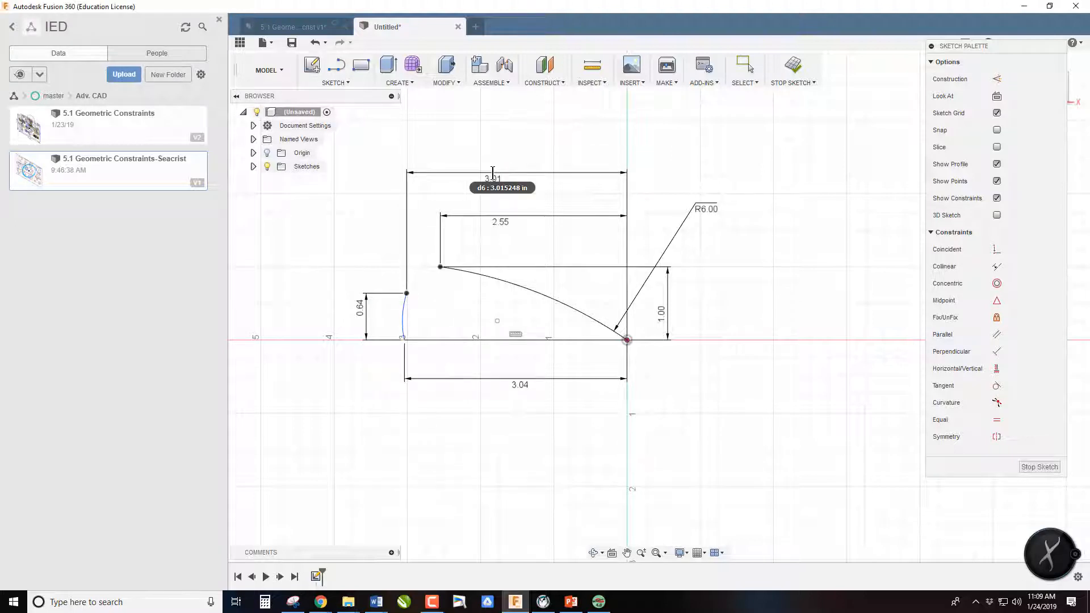
# - Dimension the short left arc's radius as 6 in
pyautogui.click(401, 321)
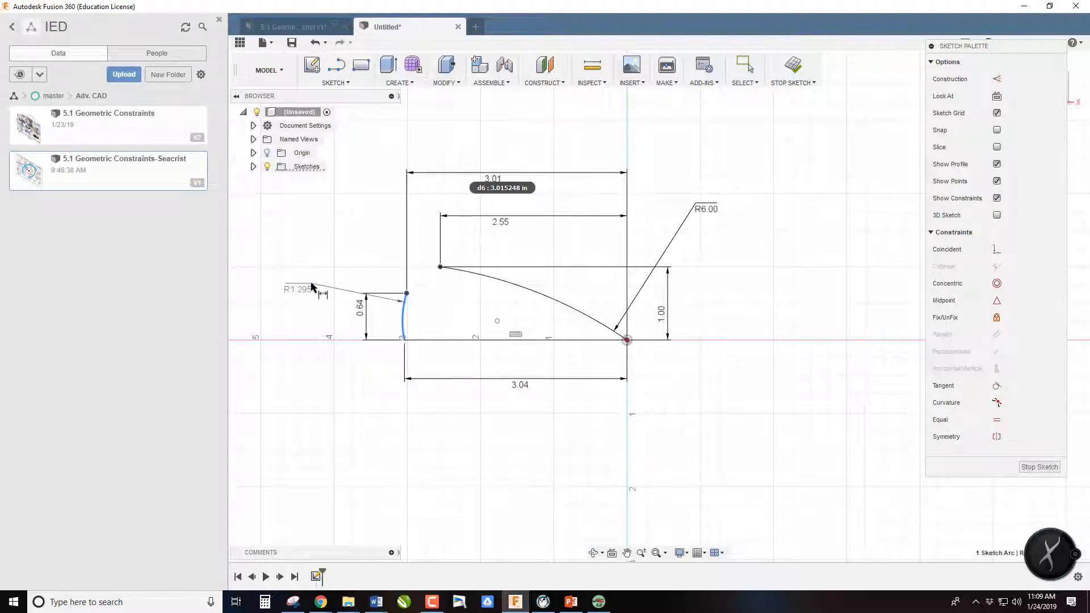
pyautogui.click(311, 283)
pyautogui.write('6')
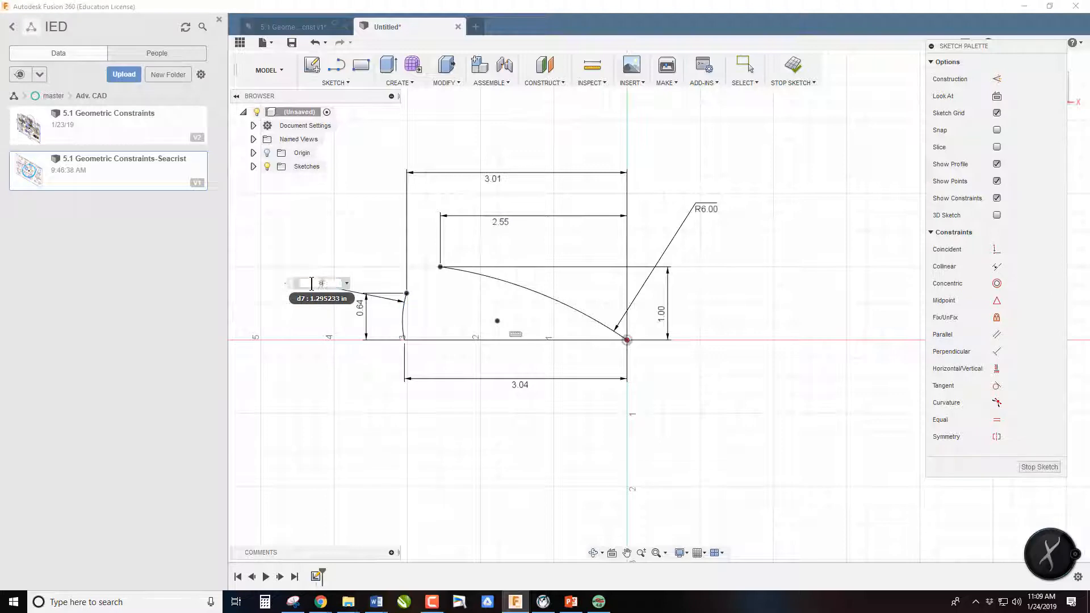
pyautogui.press('Return')
pyautogui.scroll(-3, 398, 331)
pyautogui.scroll(-2, 455, 377)
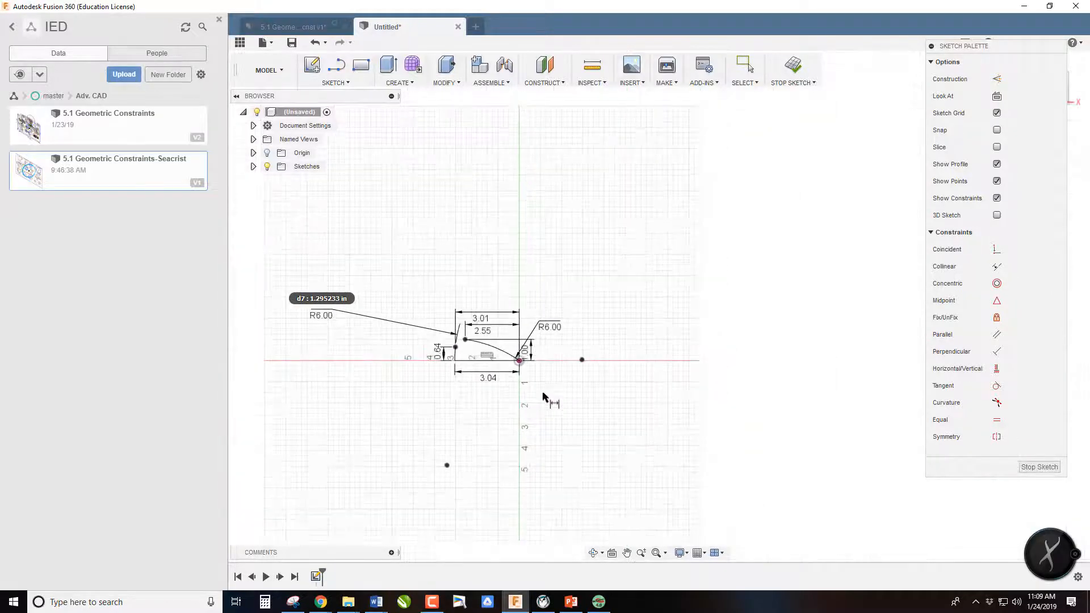
# - Move the short left arc's radius dimension text closer to the profile and end dimensioning
pyautogui.moveTo(323, 317); pyautogui.dragTo(417, 353)
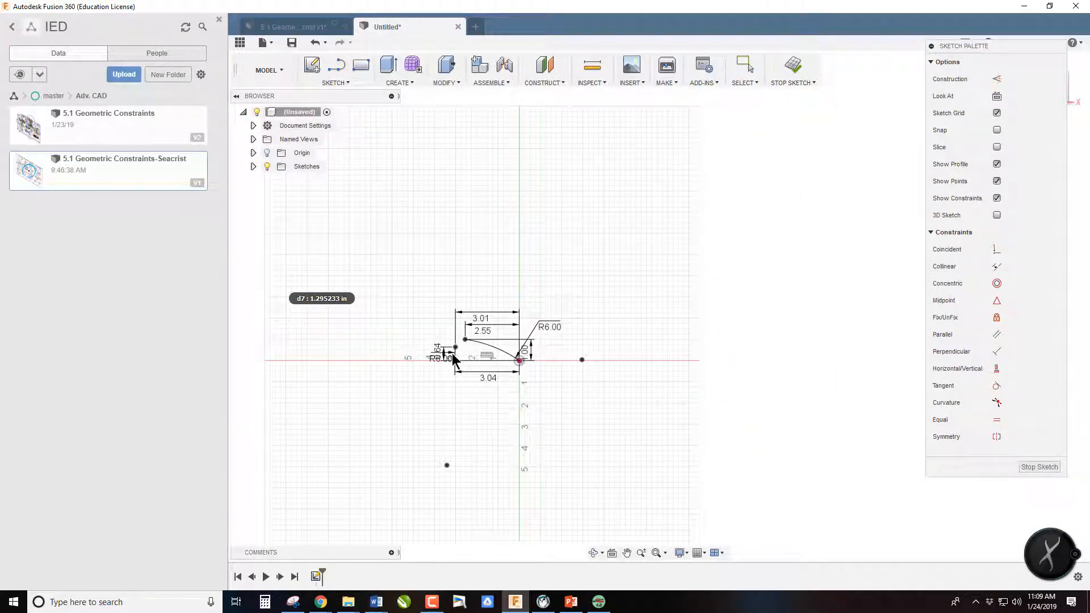
pyautogui.press('Escape')
pyautogui.scroll(4, 476, 363)
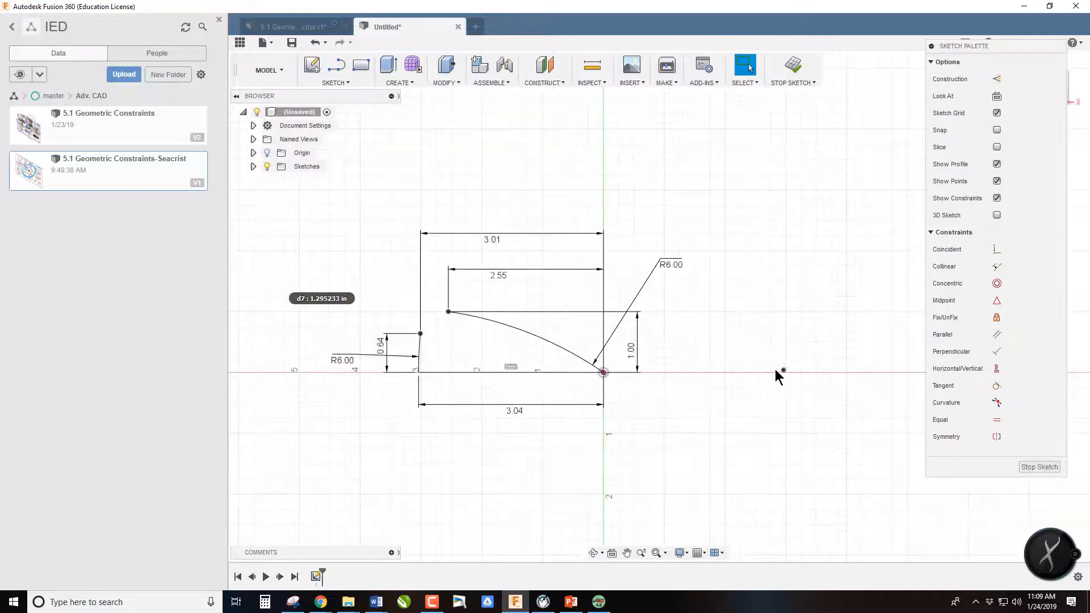
# - Draw a three-point arc joining the left arc's upper endpoint to the large arc's upper endpoint, bulging outward to close the profile
pyautogui.scroll(5, 579, 350)
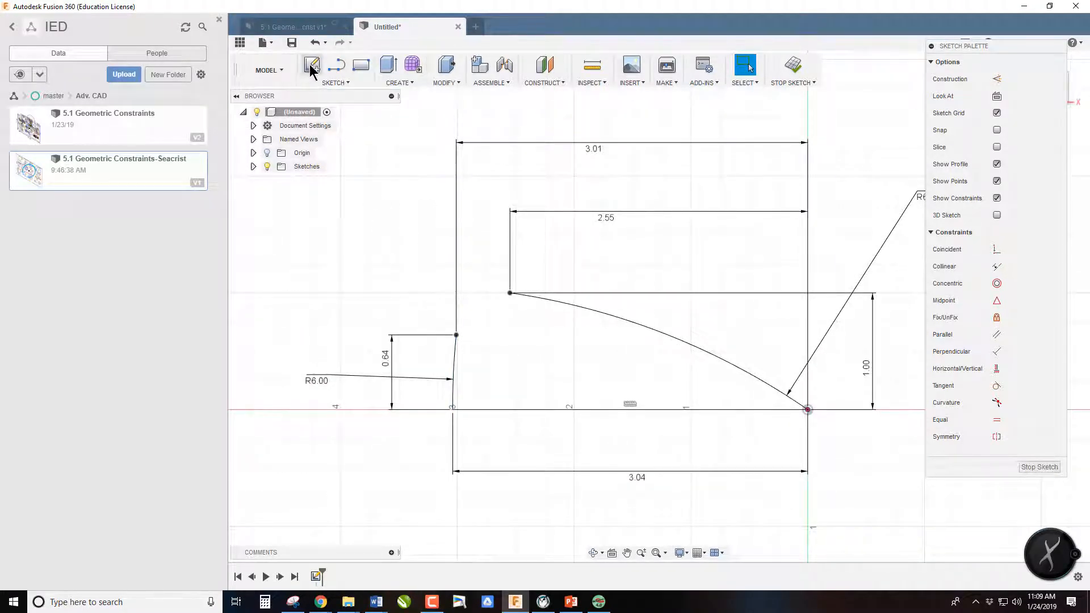
pyautogui.click(342, 84)
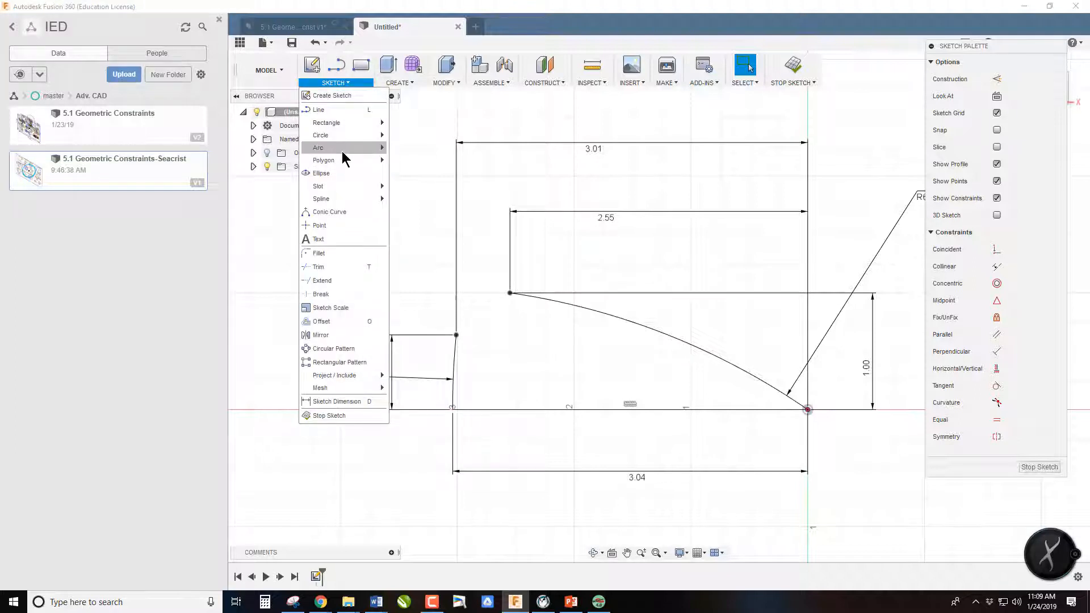
pyautogui.moveTo(342, 150)
pyautogui.click(420, 162)
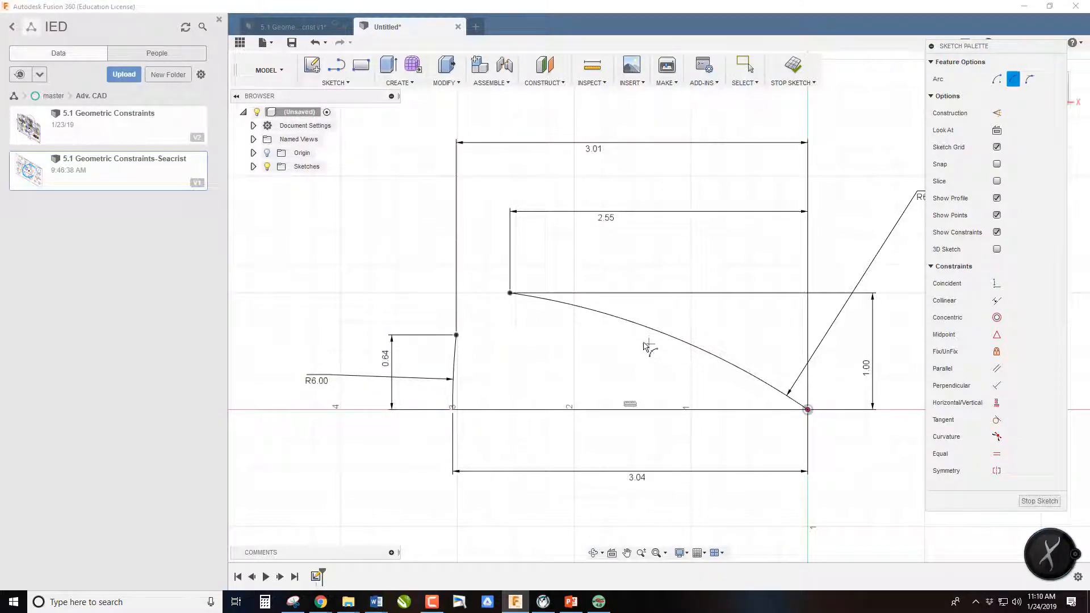
pyautogui.click(456, 335)
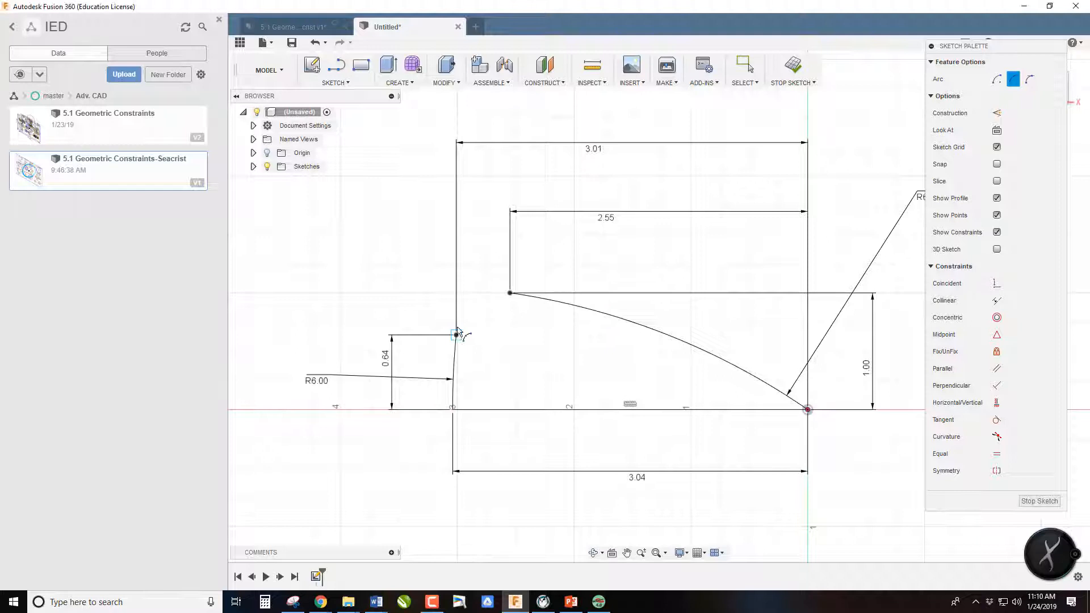
pyautogui.click(510, 293)
pyautogui.click(477, 307)
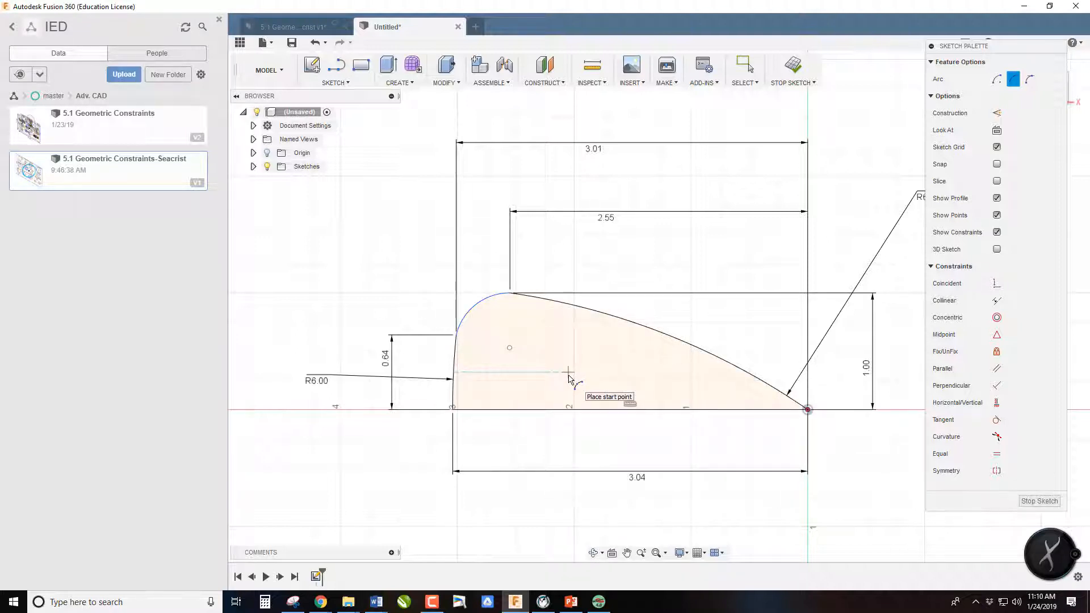
# - Dimension the connecting arc's radius as 0.4 in
pyautogui.press('d')
pyautogui.click(486, 306)
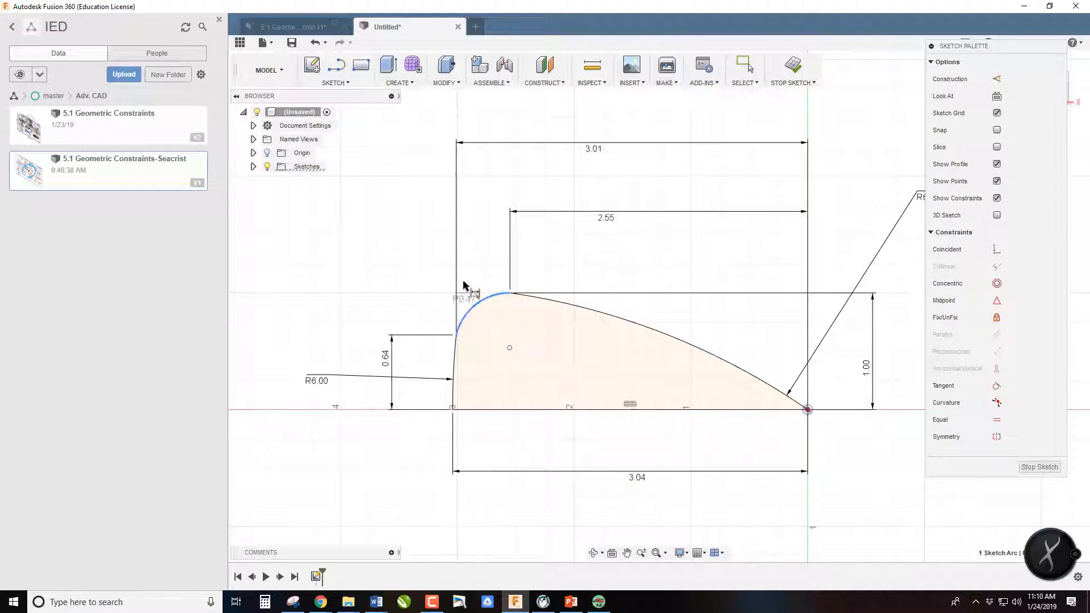
pyautogui.click(420, 250)
pyautogui.write('.4')
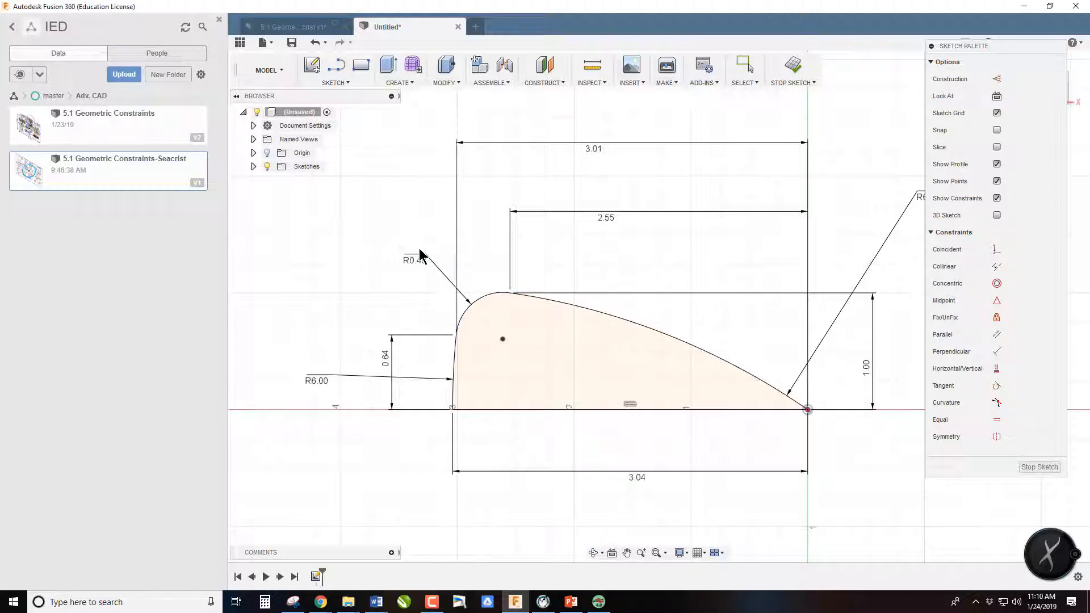
pyautogui.press('Return')
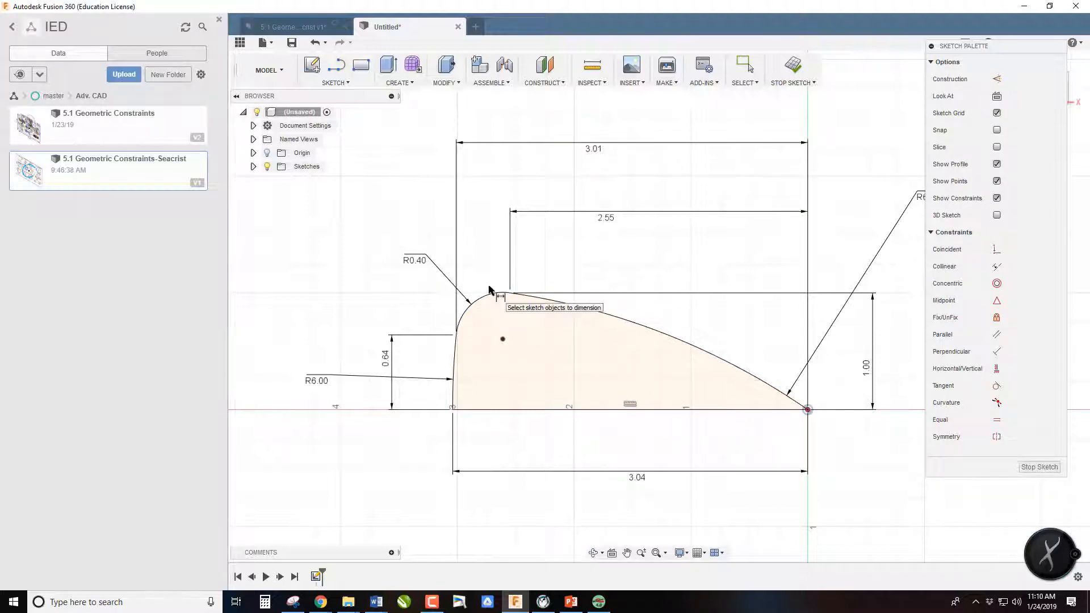
# - Extrude the closed windshield profile to one side as a new body and return to the home view
pyautogui.press('e')
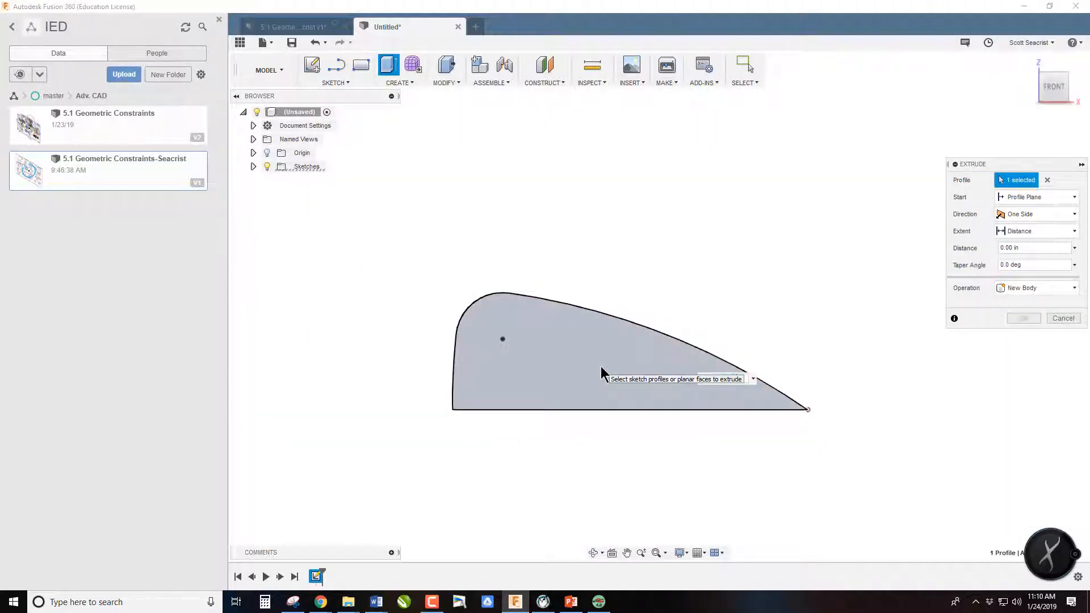
pyautogui.press('Return')
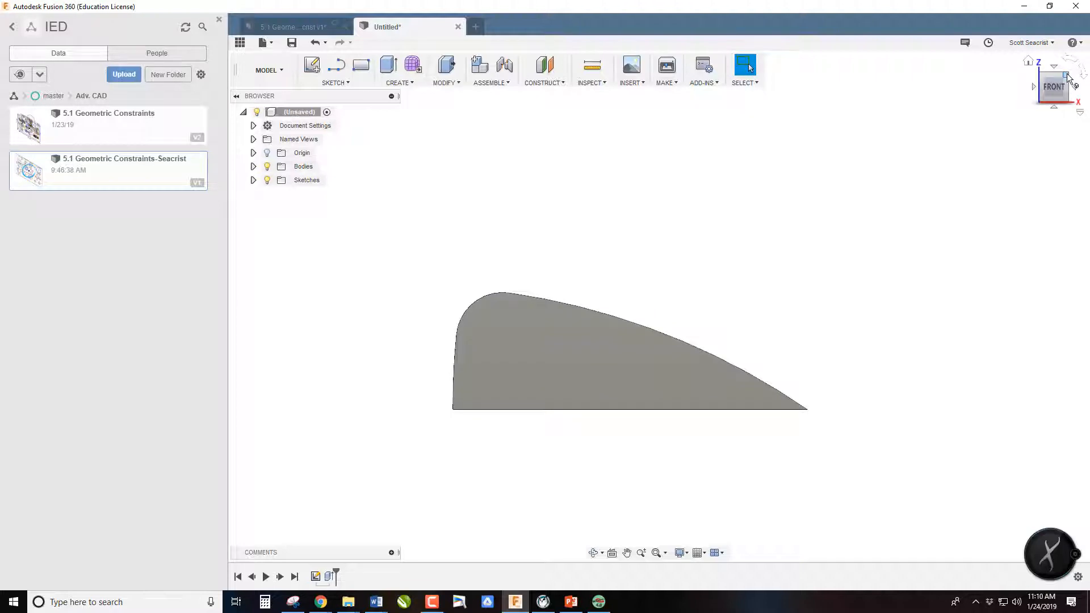
pyautogui.click(1028, 61)
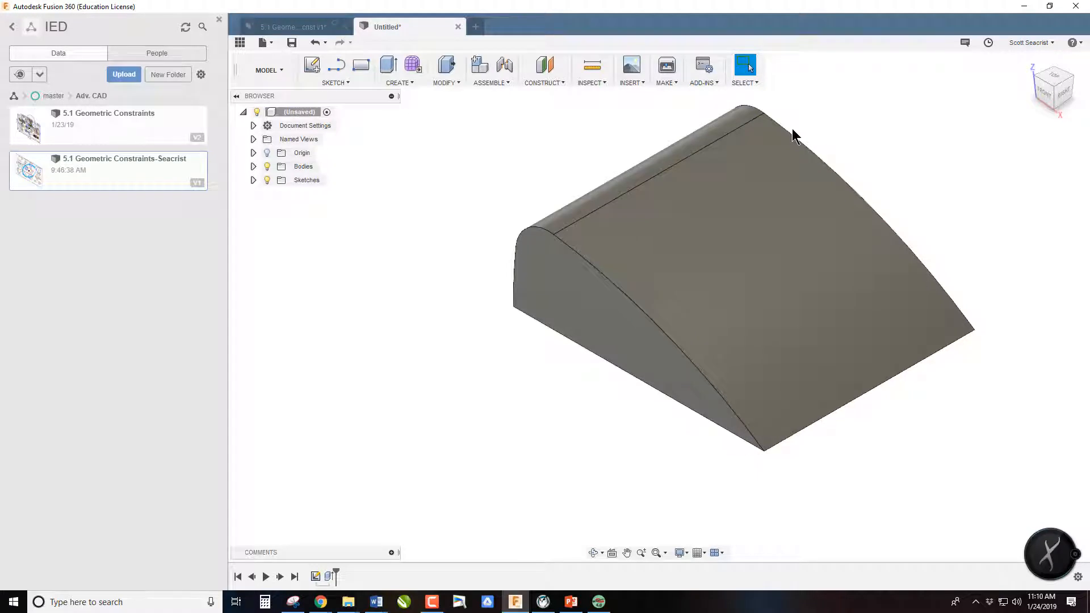
pyautogui.press('f')
pyautogui.click(688, 363)
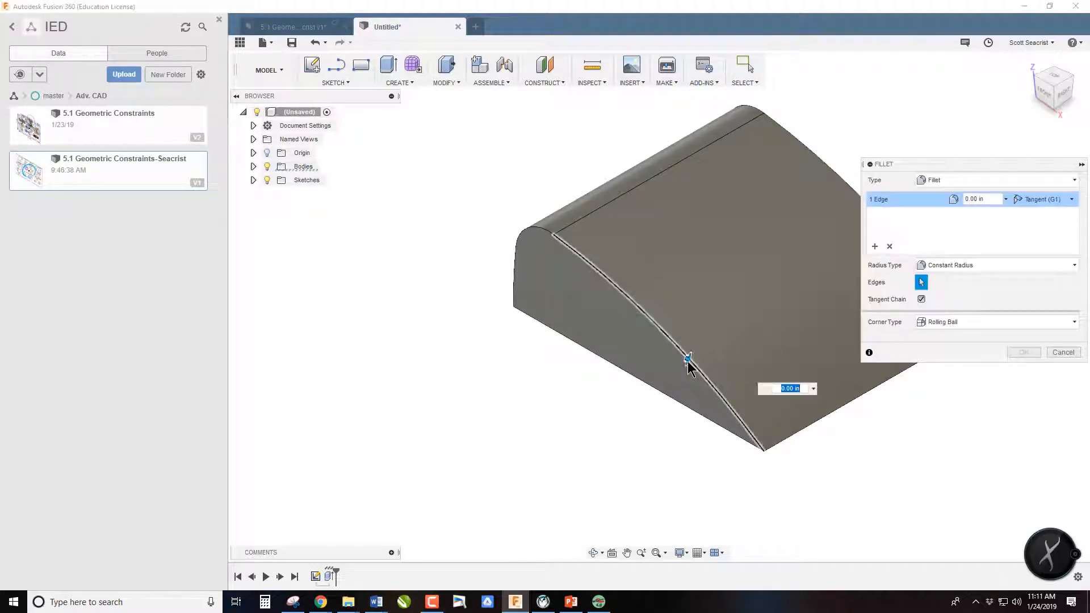
pyautogui.write('.3')
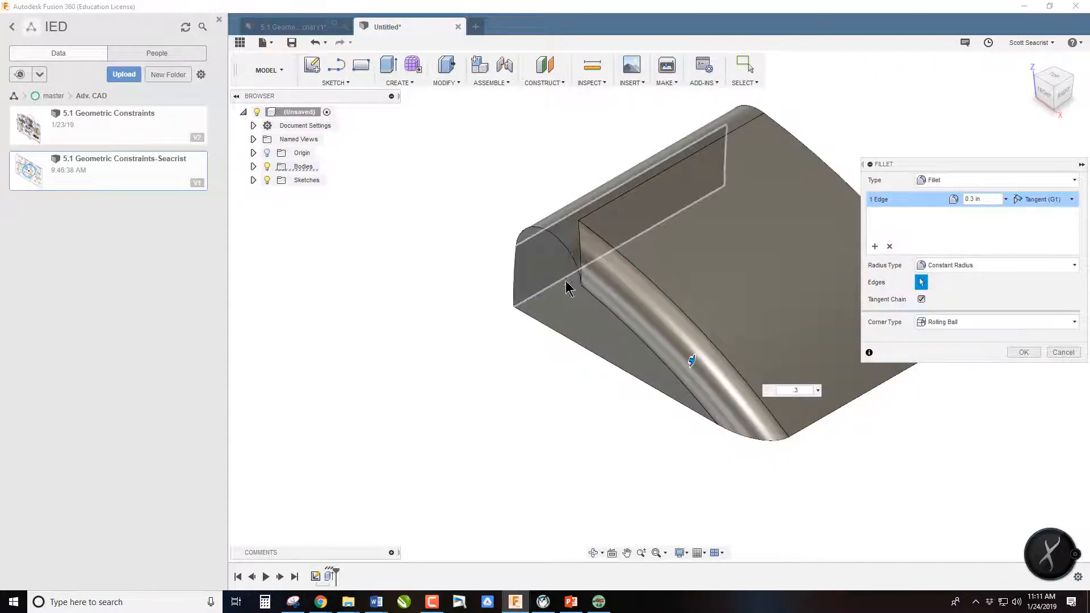
pyautogui.click(1062, 353)
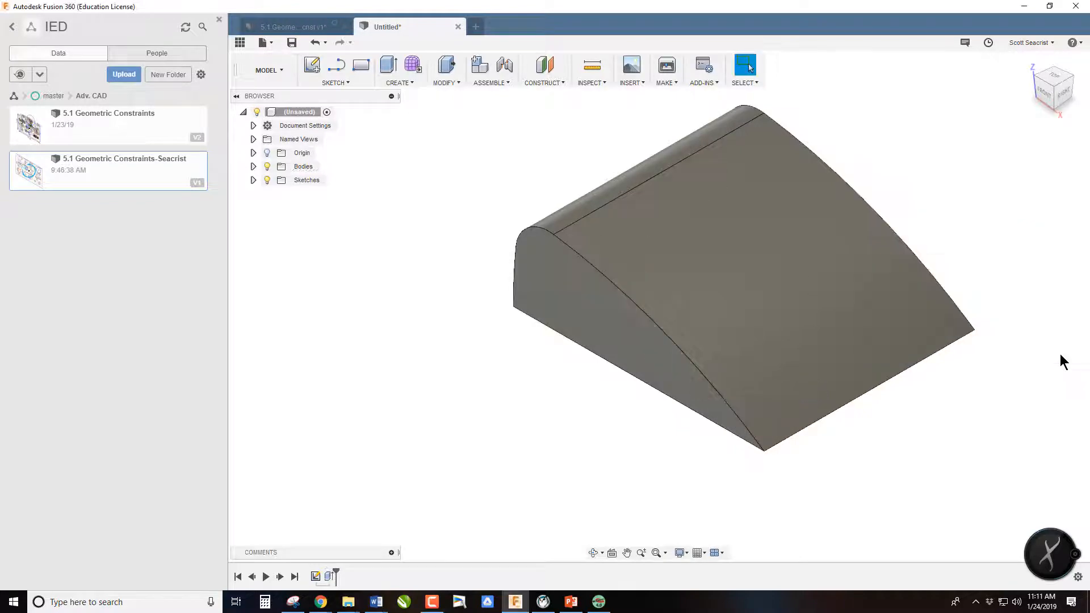
# - Reopen the profile sketch and delete the large arc endpoint's 2.55 in horizontal and 1.00 in vertical dimensions
pyautogui.rightClick(315, 576)
pyautogui.click(351, 460)
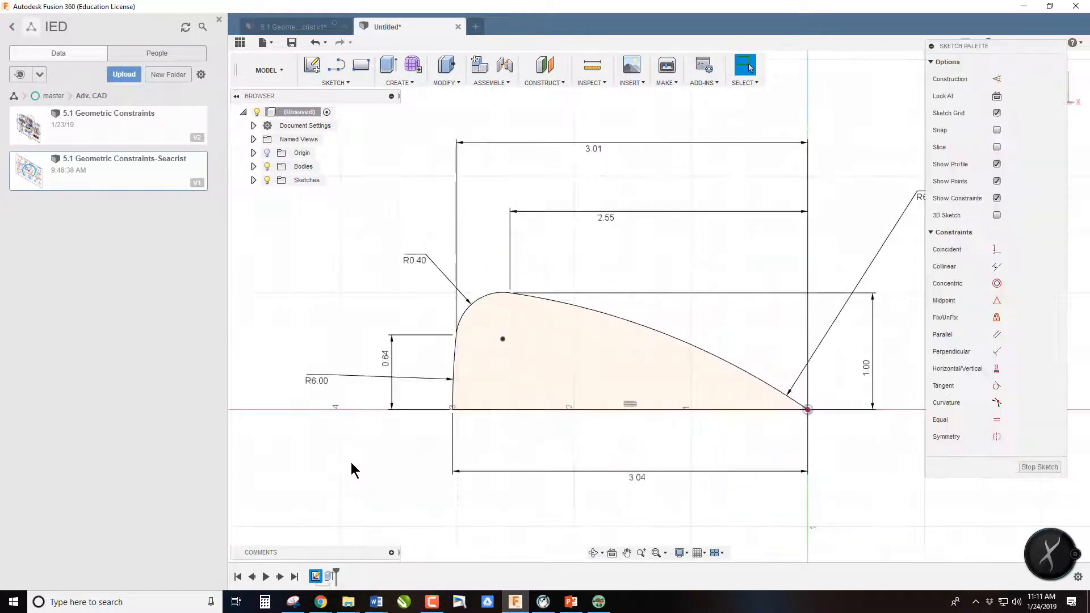
pyautogui.click(612, 219)
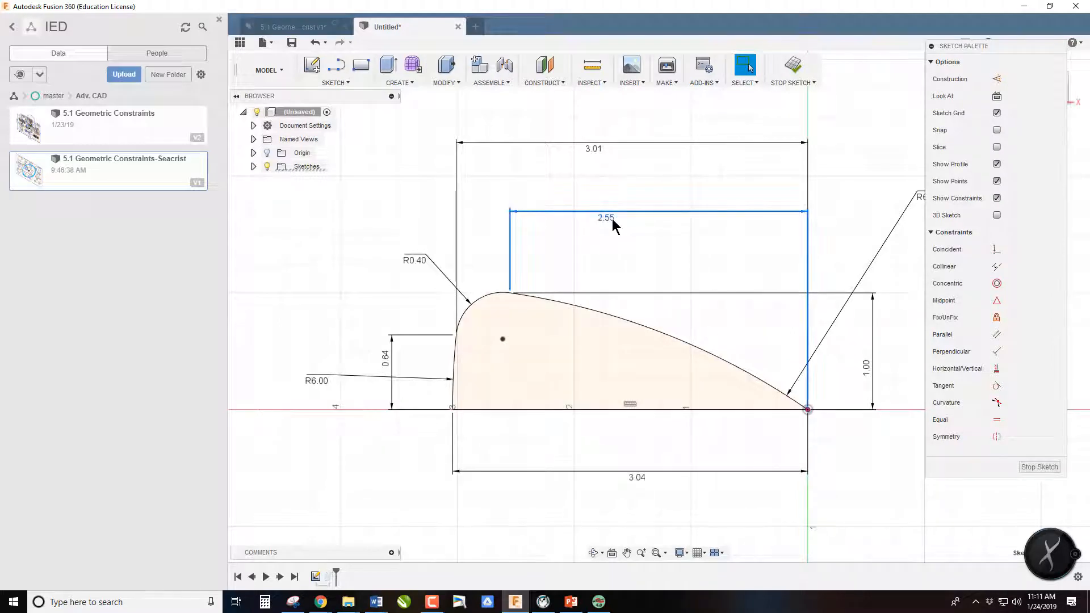
pyautogui.press('Delete')
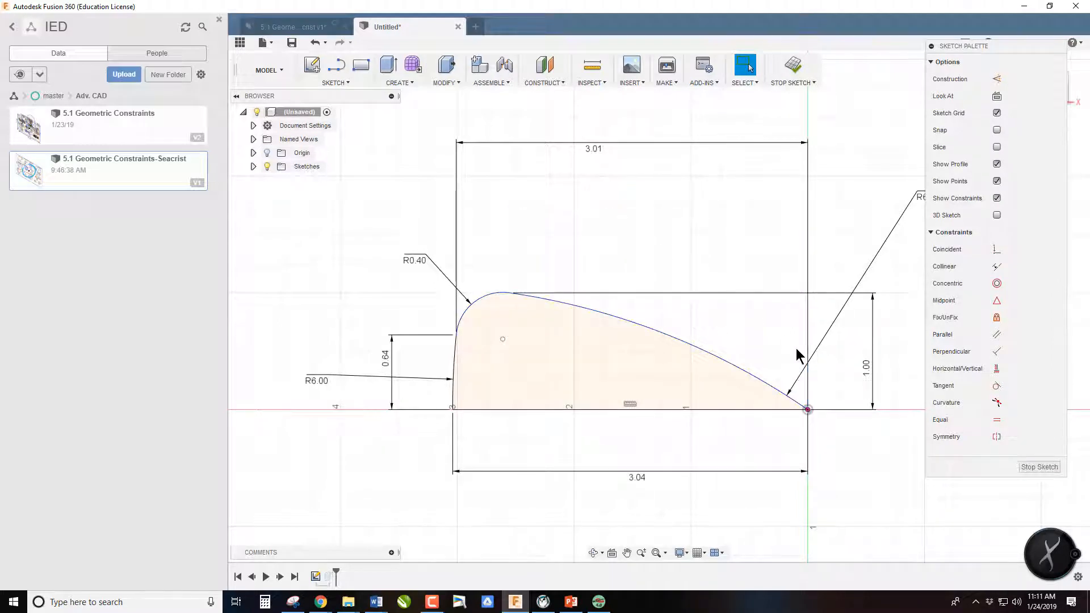
pyautogui.click(869, 369)
pyautogui.press('Delete')
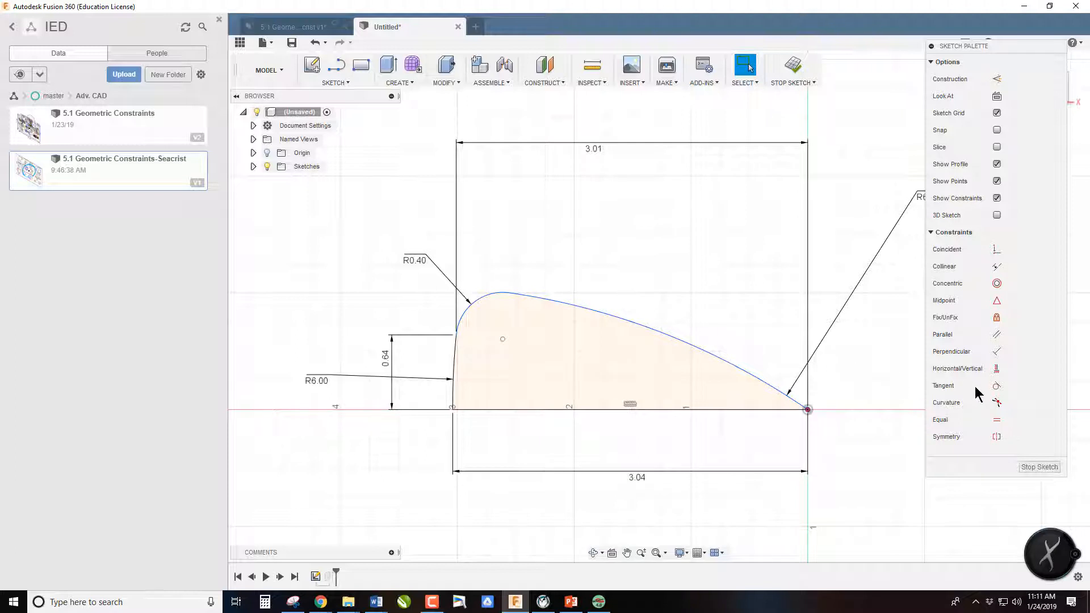
# - Make the 0.40 in radius arc tangent to both the large arc and the short left arc
pyautogui.click(996, 386)
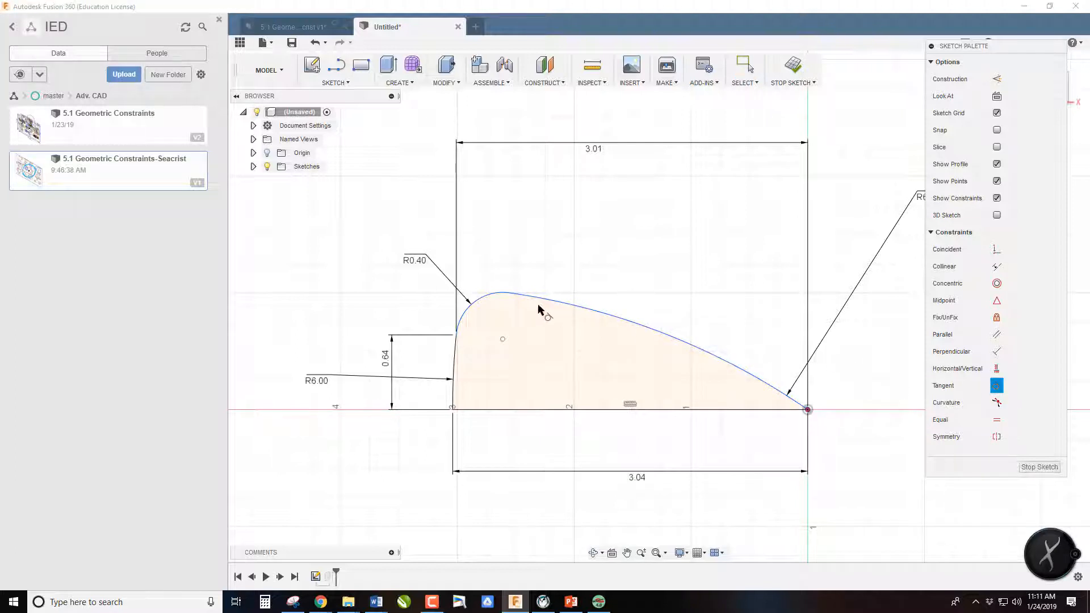
pyautogui.click(494, 296)
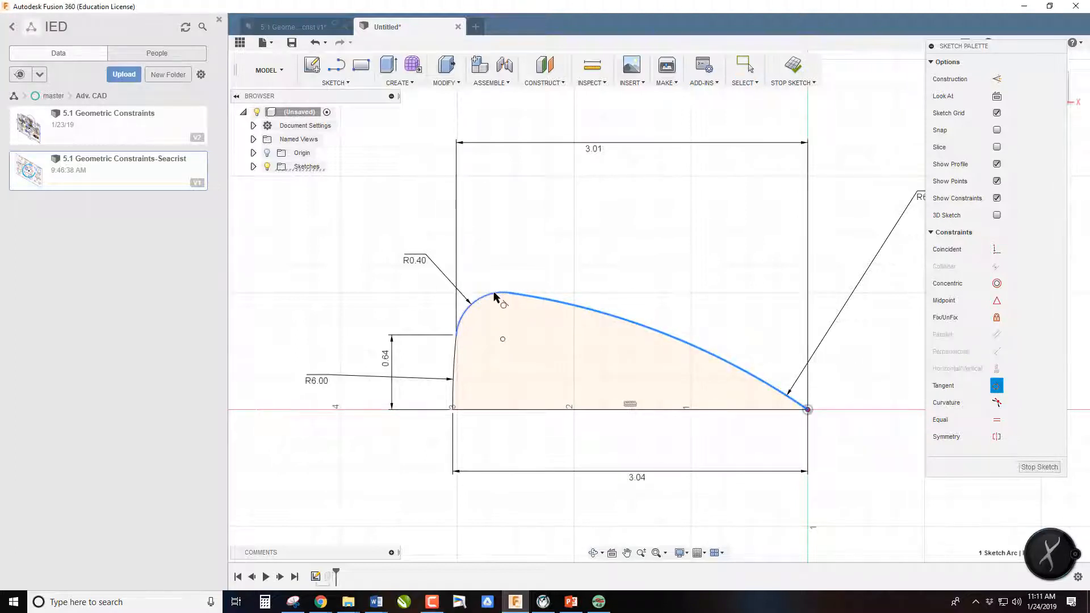
pyautogui.click(491, 300)
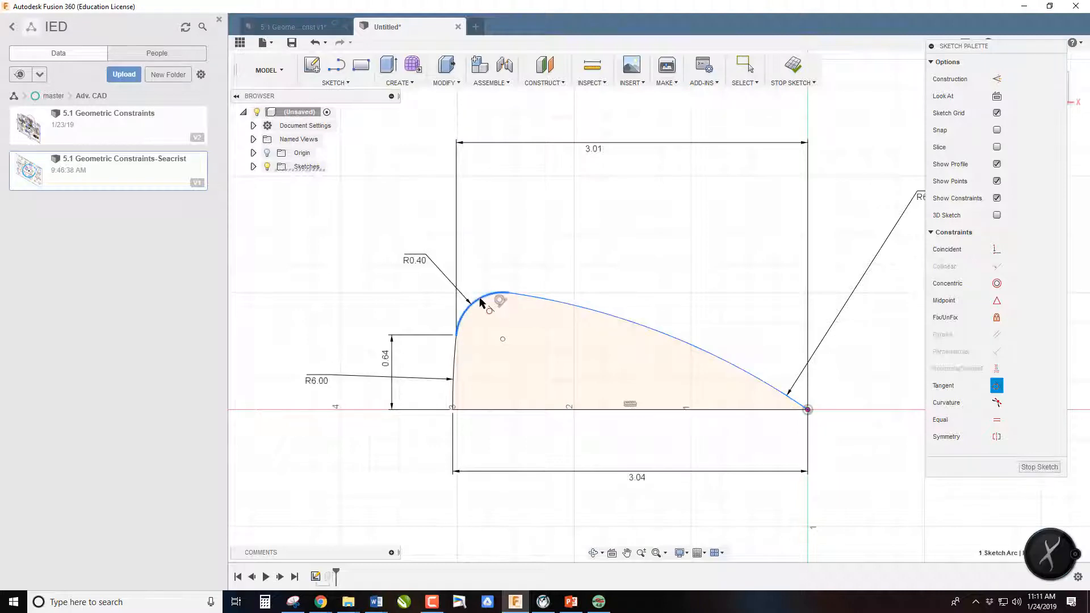
pyautogui.click(454, 366)
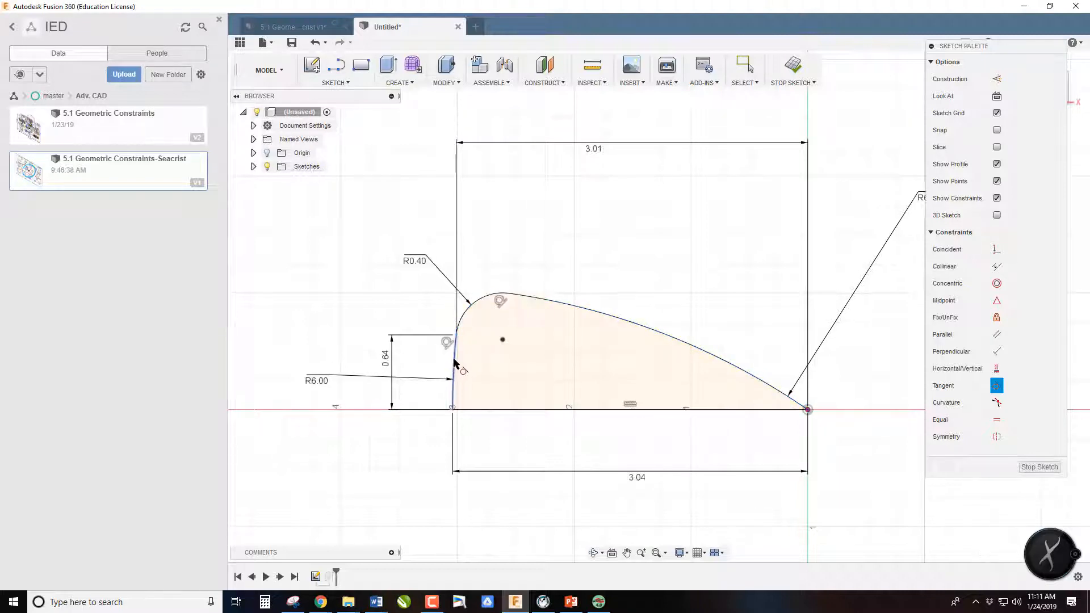
pyautogui.click(529, 307)
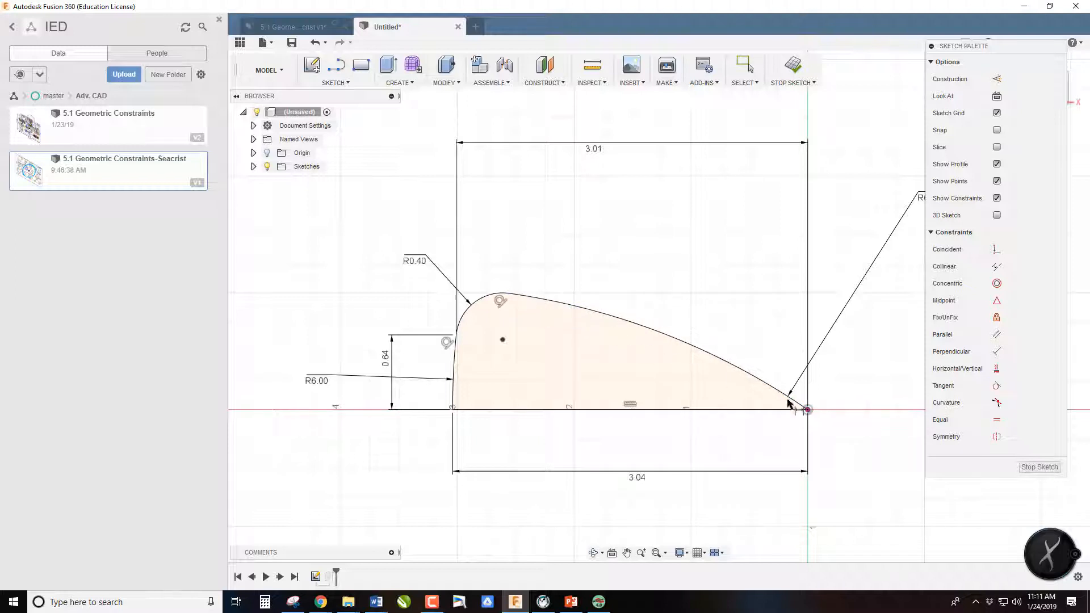
pyautogui.click(807, 409)
pyautogui.keyDown('shift'); pyautogui.click(509, 294); pyautogui.keyUp('shift')
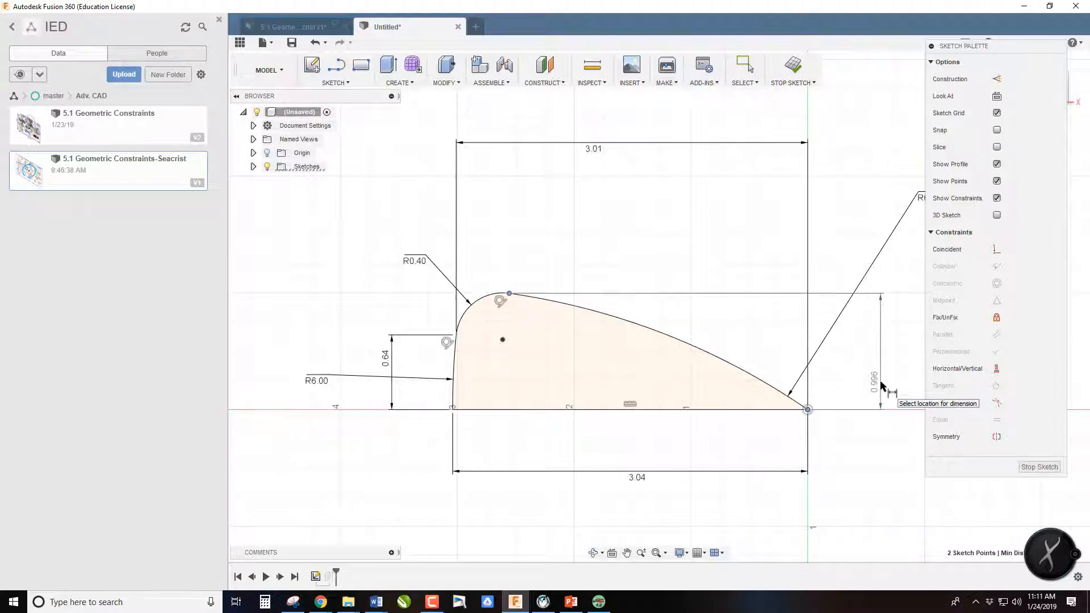
pyautogui.press('Escape')
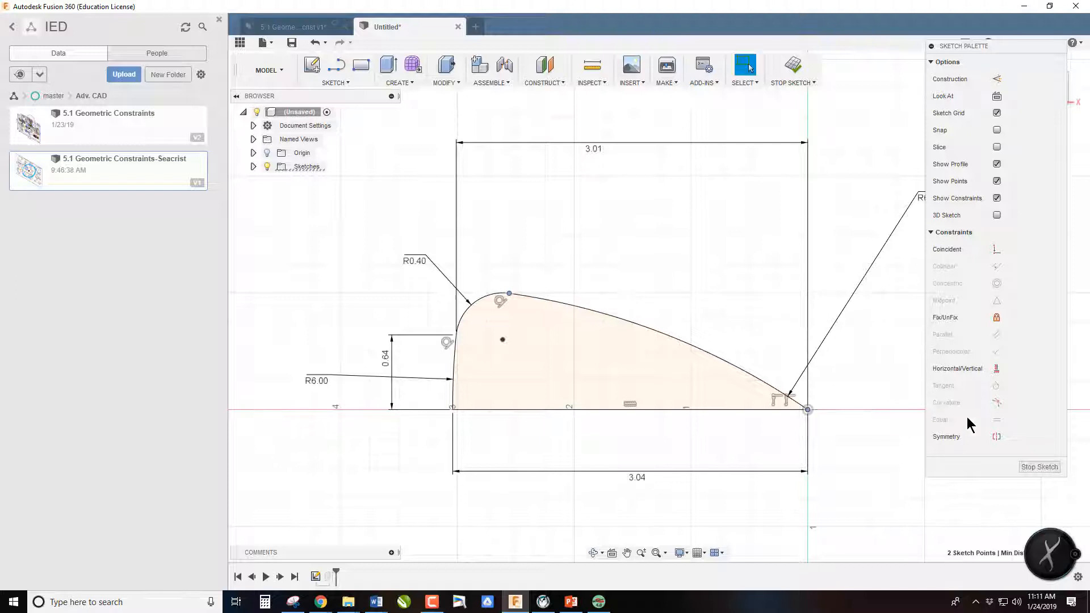
# - Finish the sketch and fillet the curved edge chains on both sides of the body with a 0.3 in radius
pyautogui.click(1028, 467)
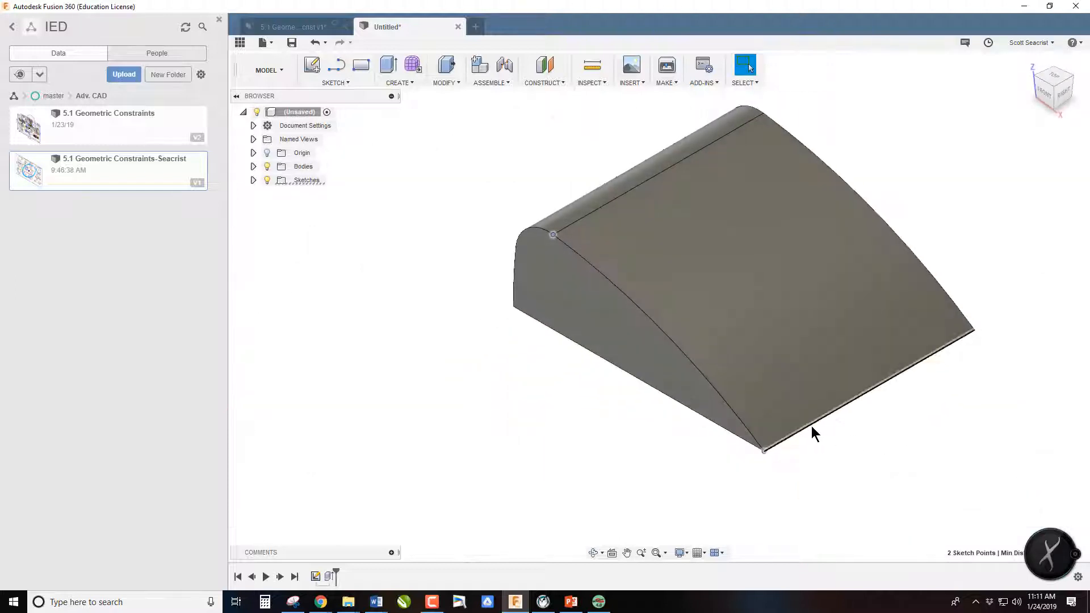
pyautogui.press('f')
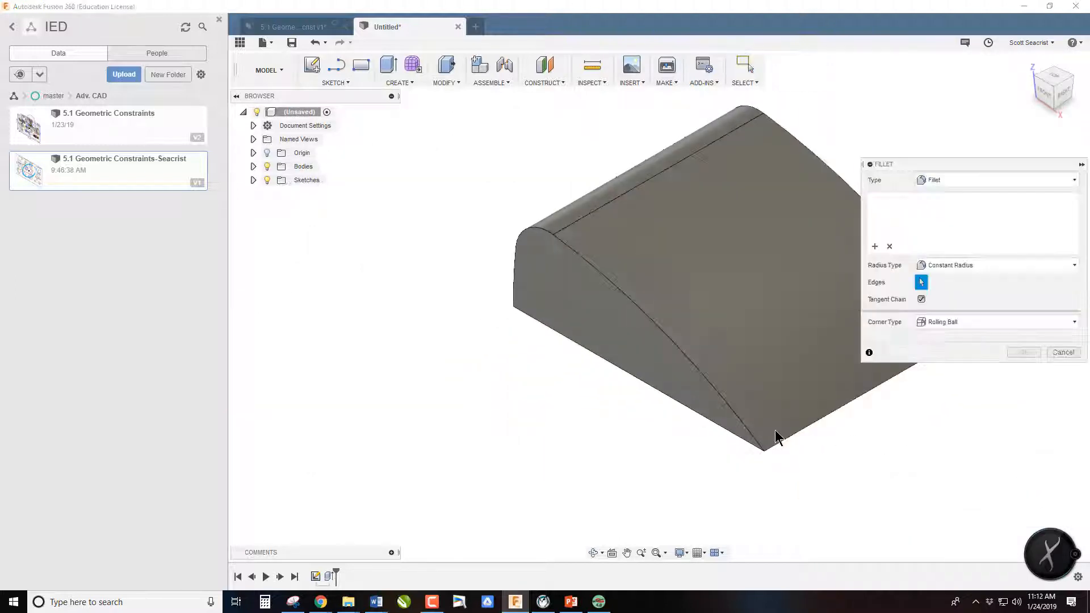
pyautogui.click(710, 388)
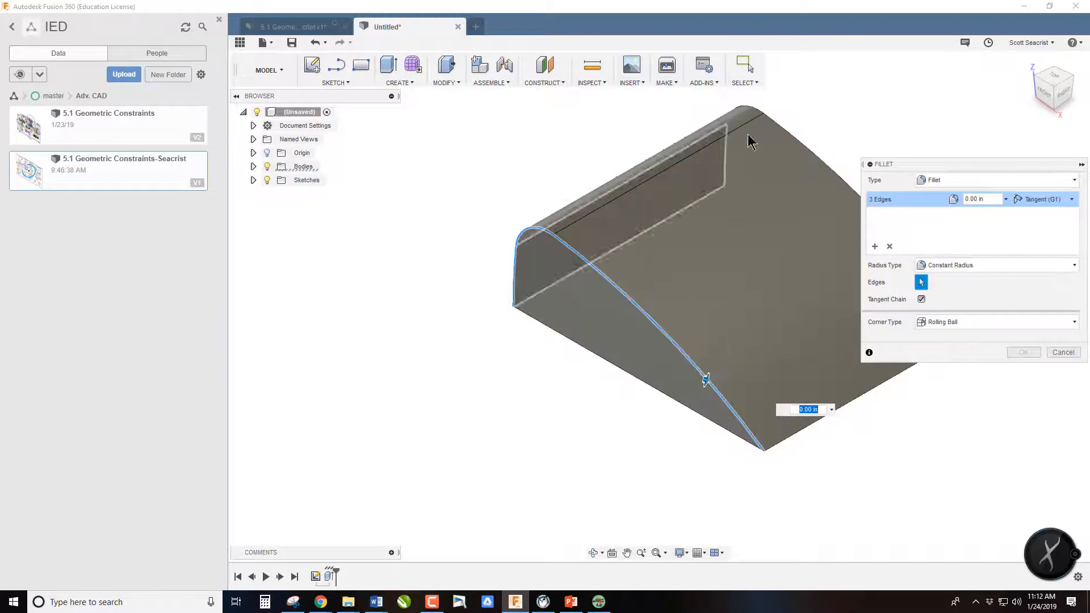
pyautogui.press('BackSpace')
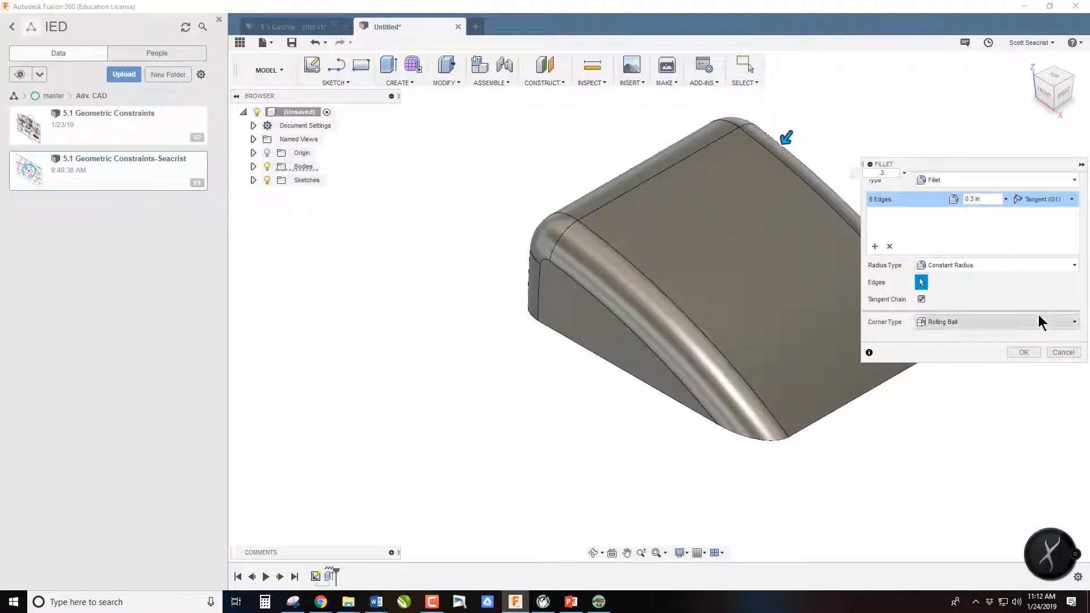
pyautogui.click(1022, 352)
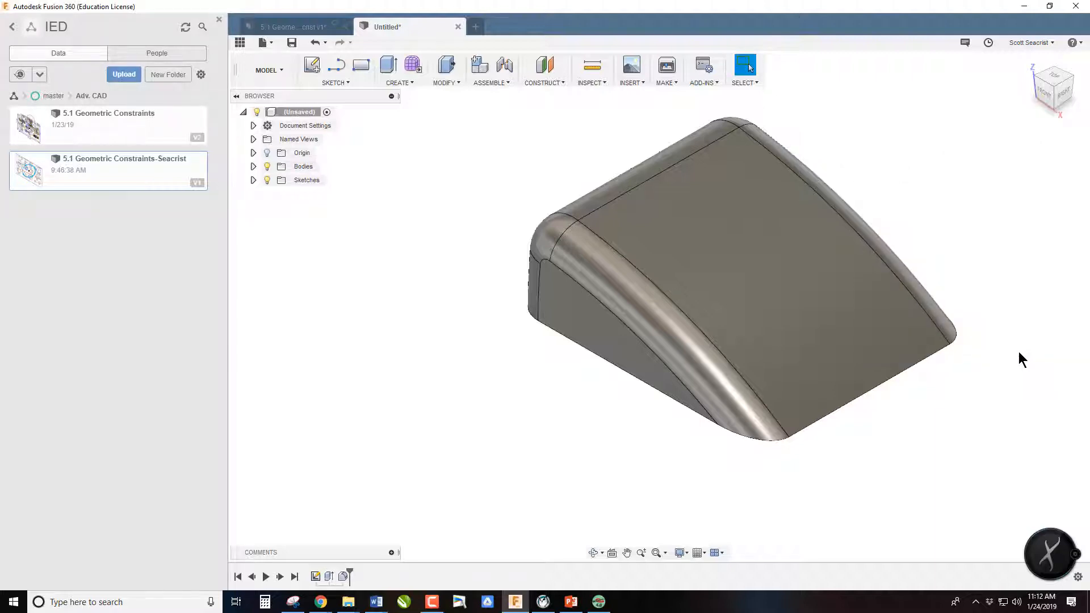
# - Shell the windshield body to a 0.07 in inside thickness, removing its flat bottom face
pyautogui.moveTo(1045, 96); pyautogui.dragTo(514, 287)
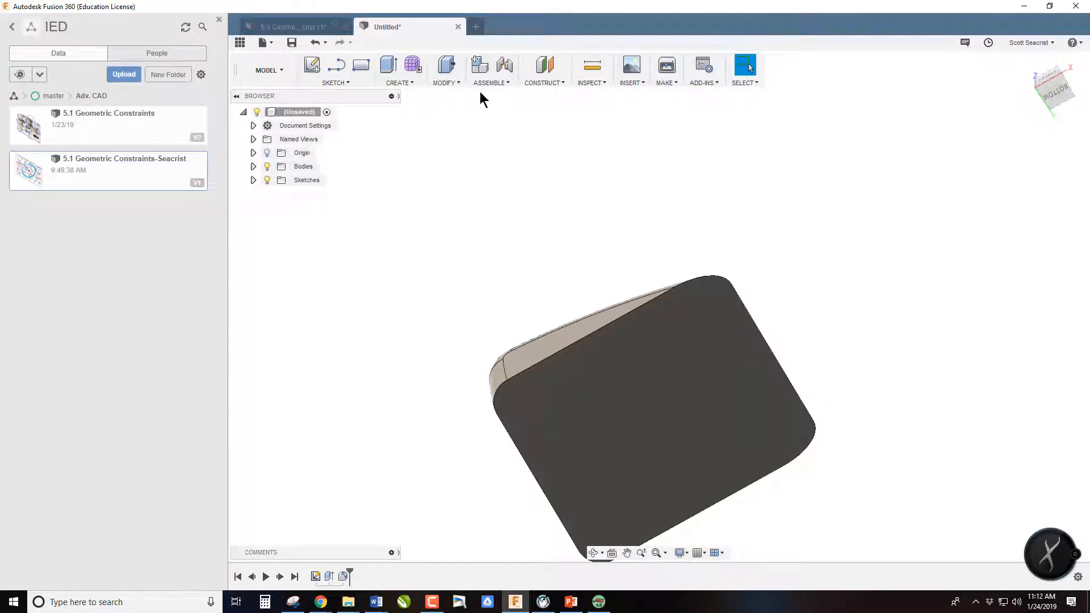
pyautogui.click(444, 82)
pyautogui.click(455, 140)
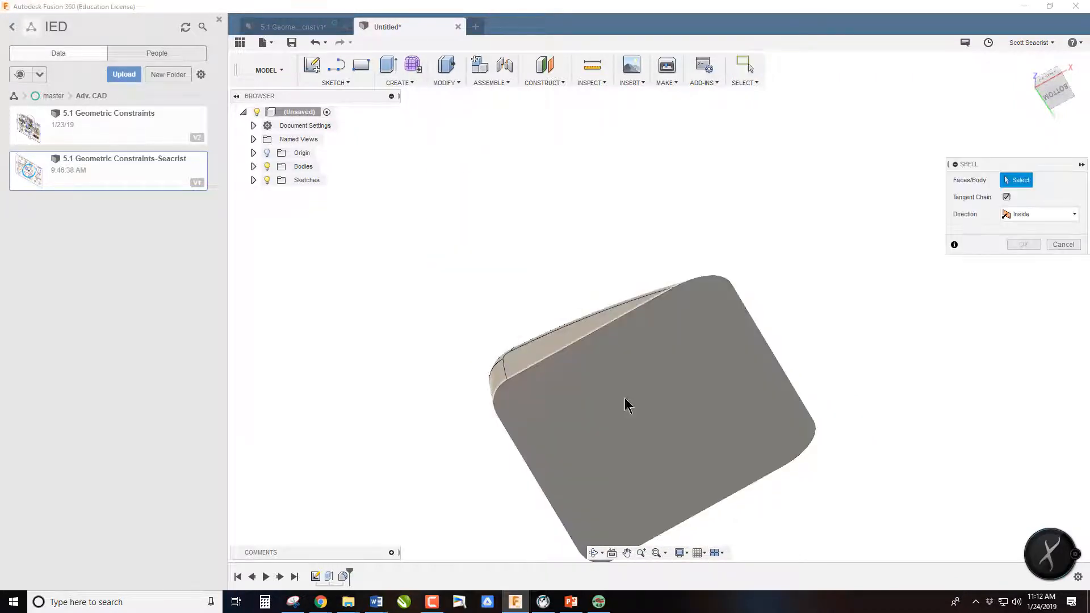
pyautogui.click(635, 411)
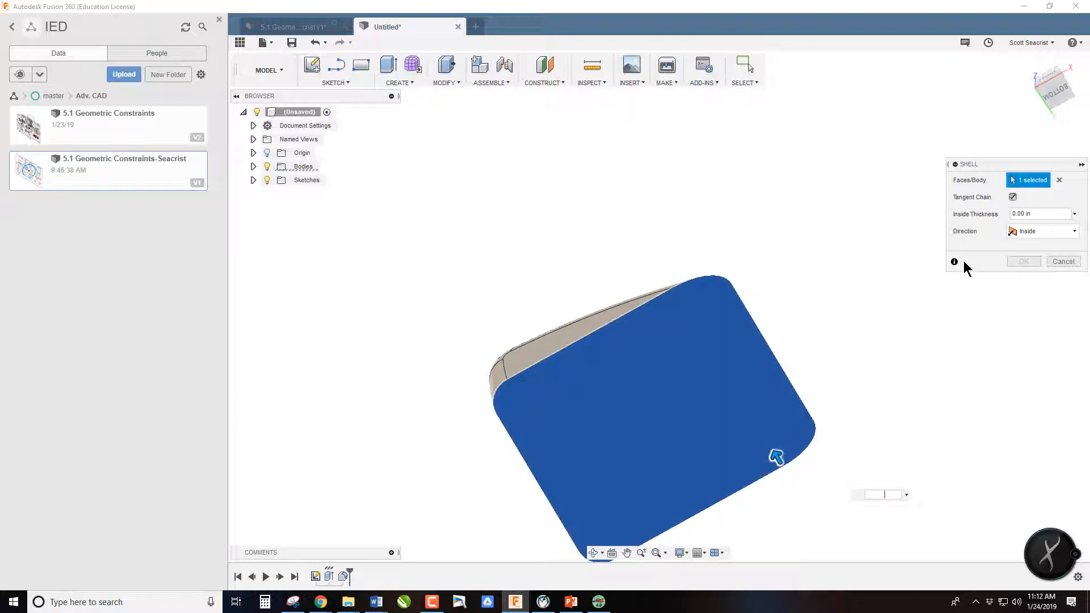
pyautogui.write('.07')
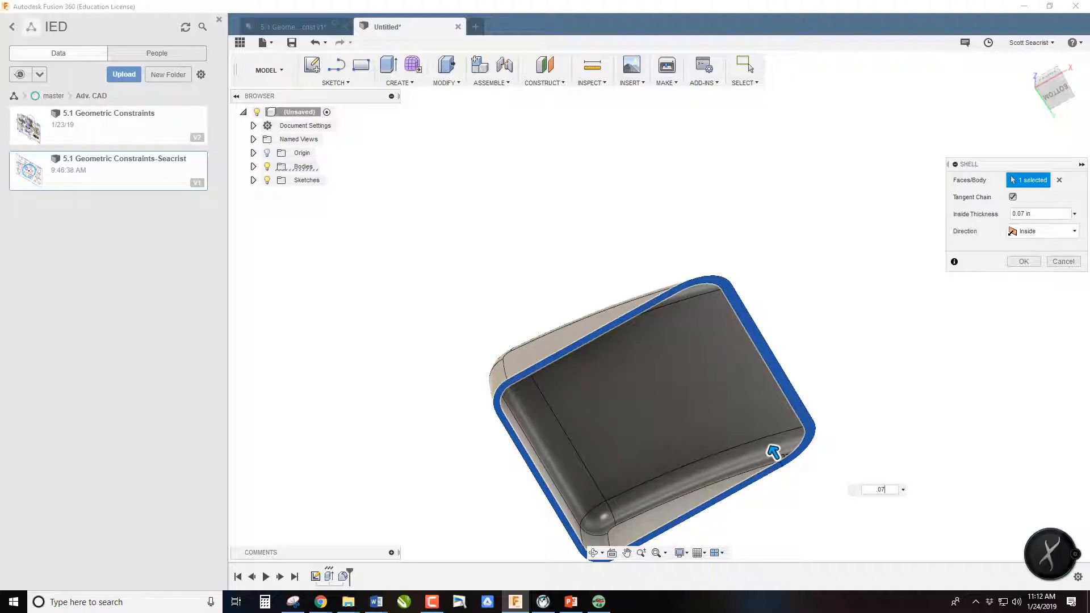
pyautogui.click(1023, 261)
pyautogui.keyDown('shift'); pyautogui.moveTo(655, 299); pyautogui.dragTo(568, 397, button='middle'); pyautogui.keyUp('shift')
# - Switch to the 5.2 Windshield document in Word and examine the interior wall instructions and the dimensioned section and bottom views
pyautogui.moveTo(377, 601)
pyautogui.click(433, 561)
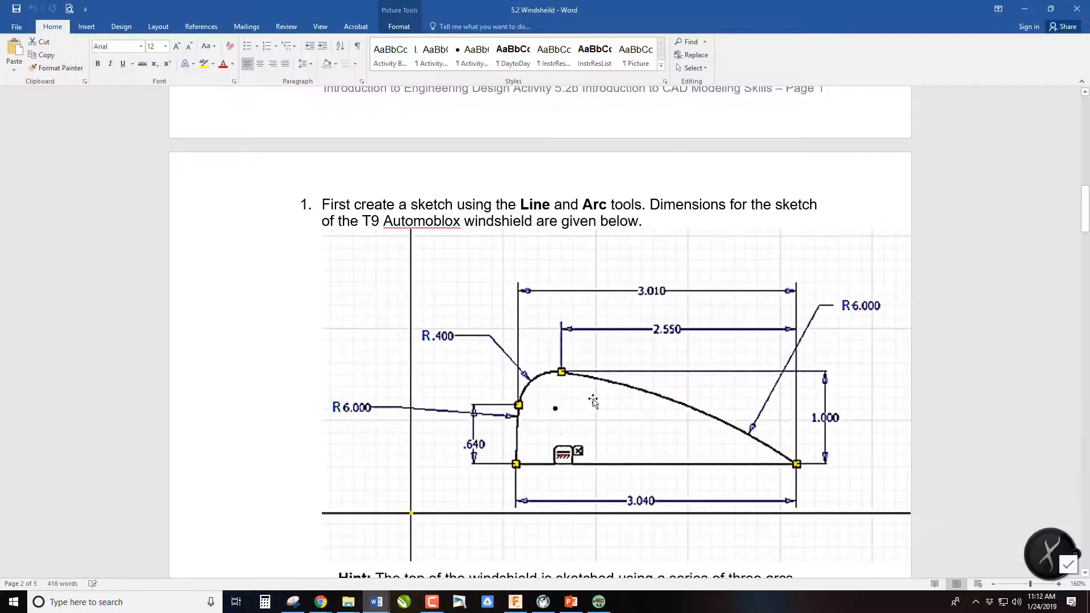
pyautogui.scroll(-15, 618, 408)
pyautogui.scroll(-15, 623, 415)
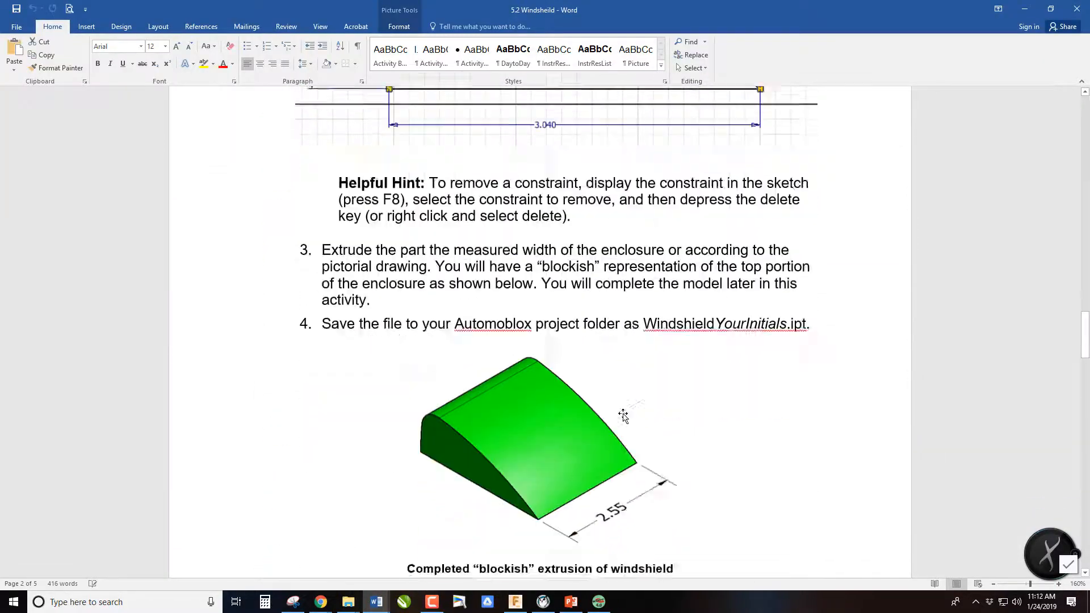
pyautogui.scroll(-3, 623, 411)
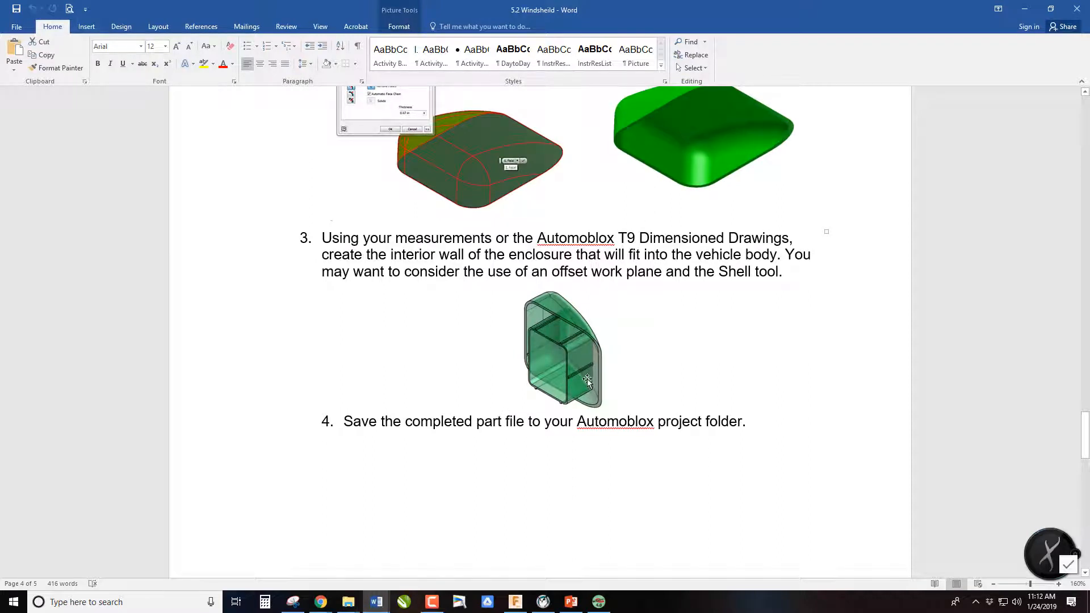
pyautogui.scroll(-12, 586, 379)
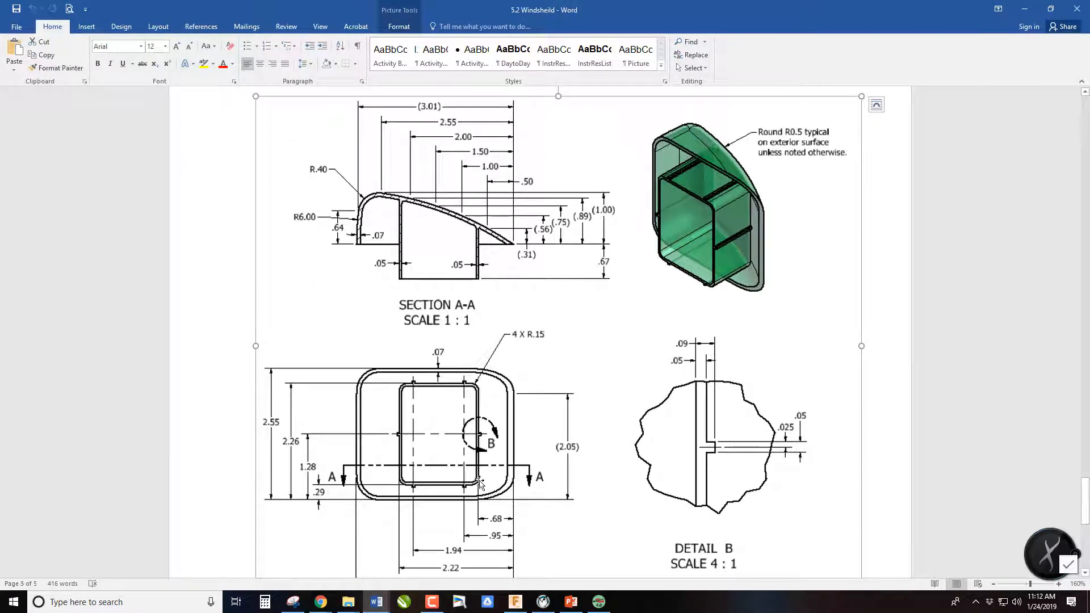
pyautogui.scroll(-1, 480, 484)
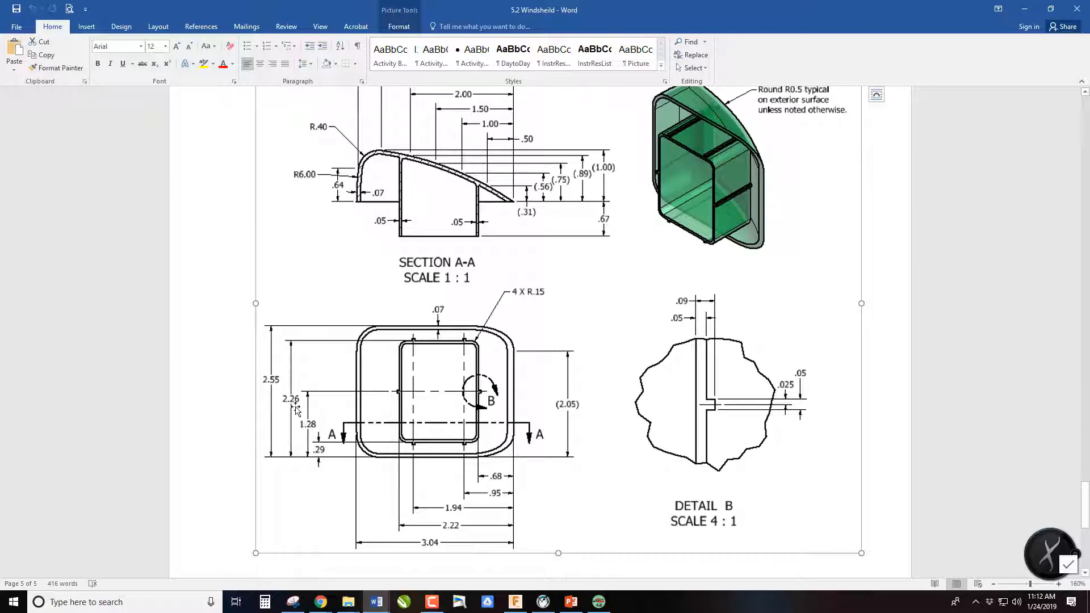
# - Switch back to Fusion 360 and create a construction plane offset below the shelled body's bottom rim face
pyautogui.click(511, 602)
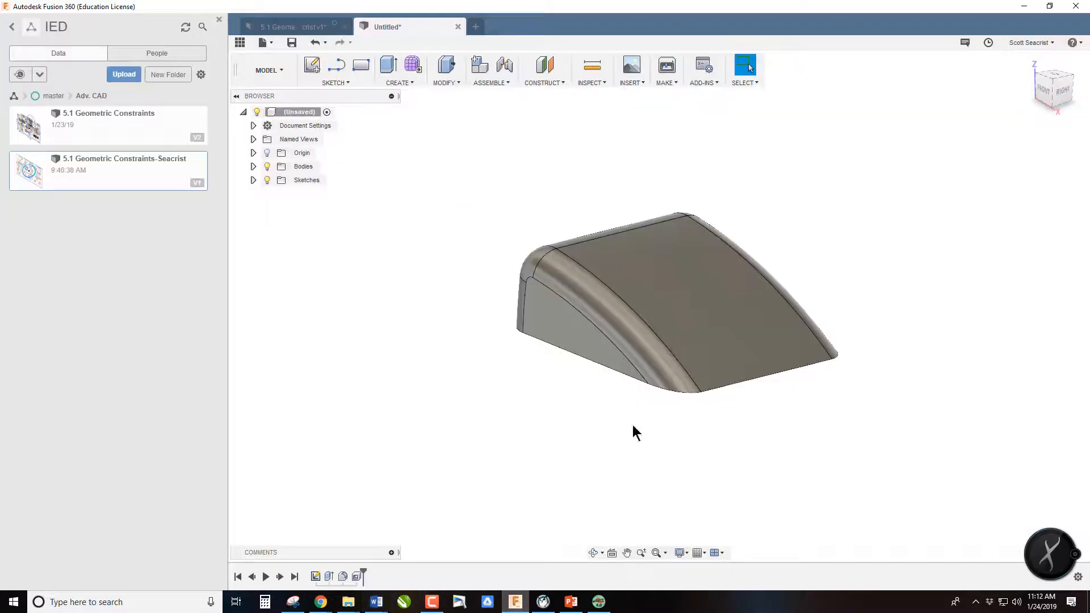
pyautogui.moveTo(1047, 102); pyautogui.dragTo(1024, 130)
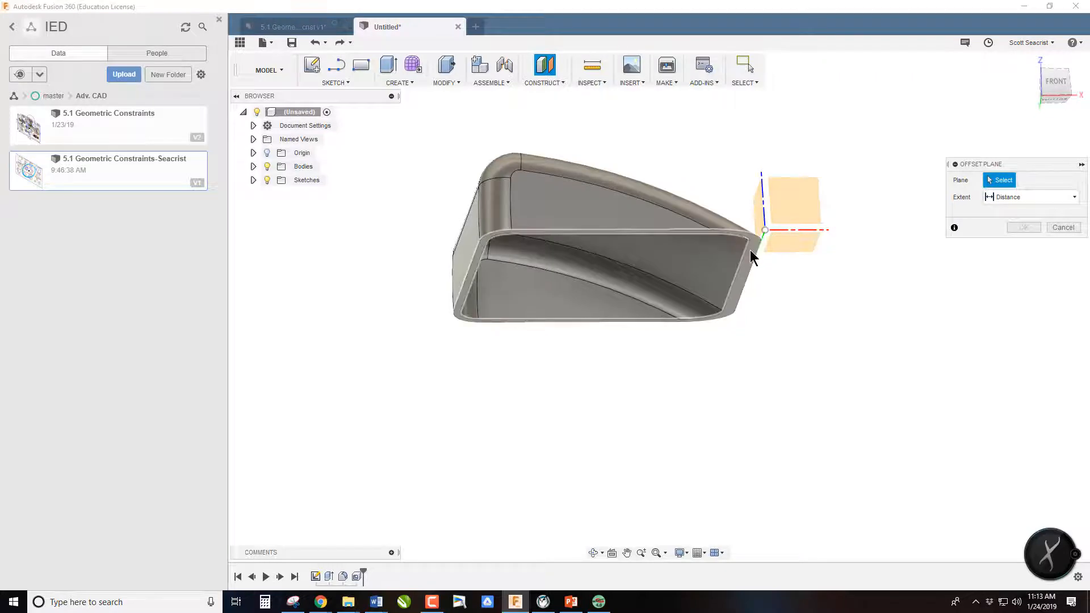
pyautogui.click(750, 250)
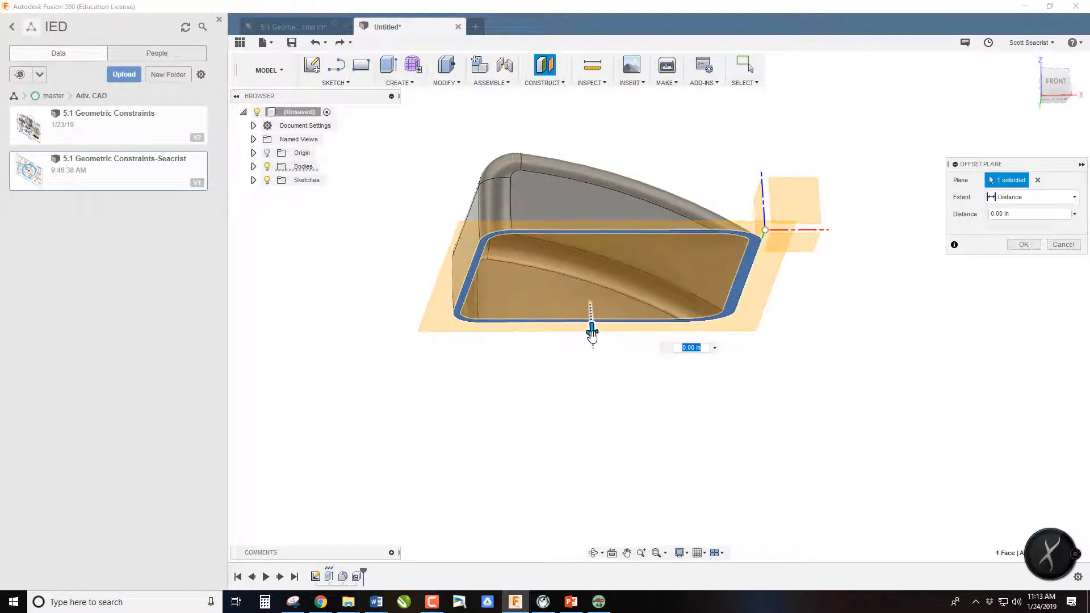
pyautogui.press('Return')
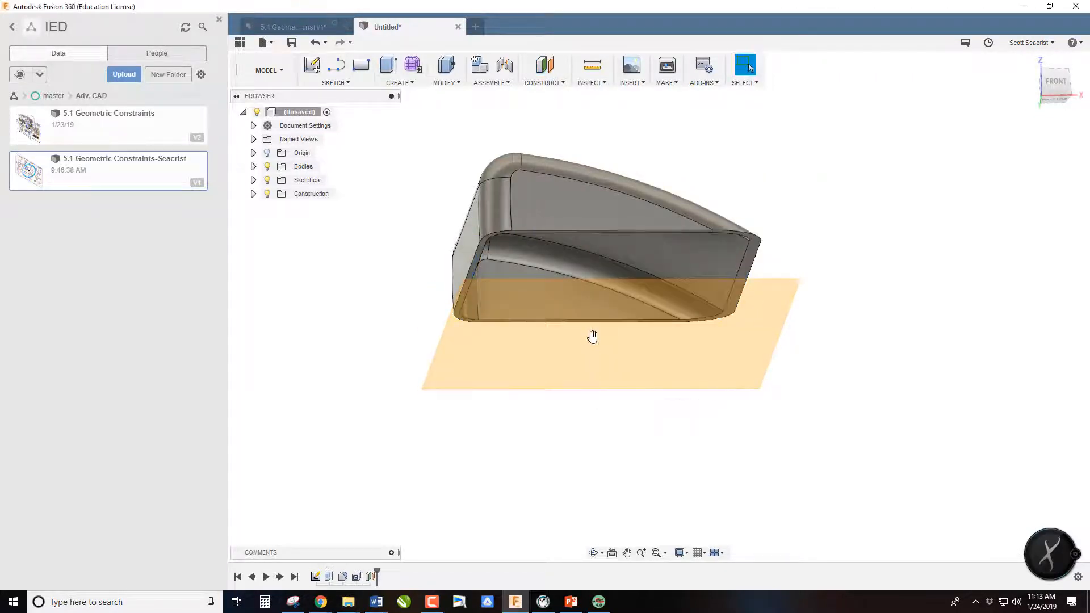
# - Start a sketch on the offset plane and draw a rectangle inside the rim, about 0.56 in from the rim's right edge
pyautogui.click(312, 65)
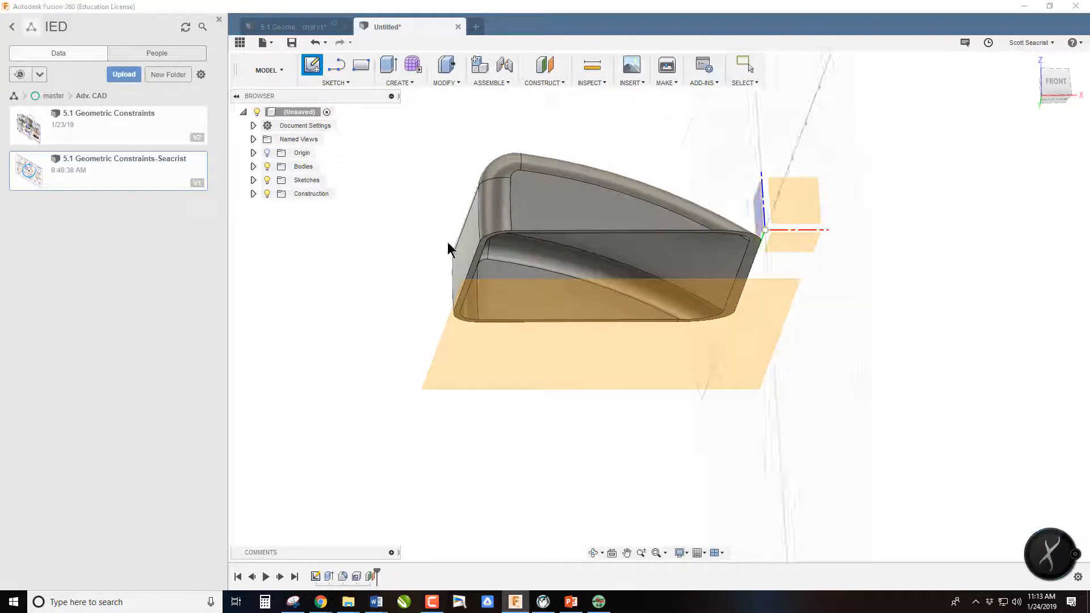
pyautogui.click(451, 364)
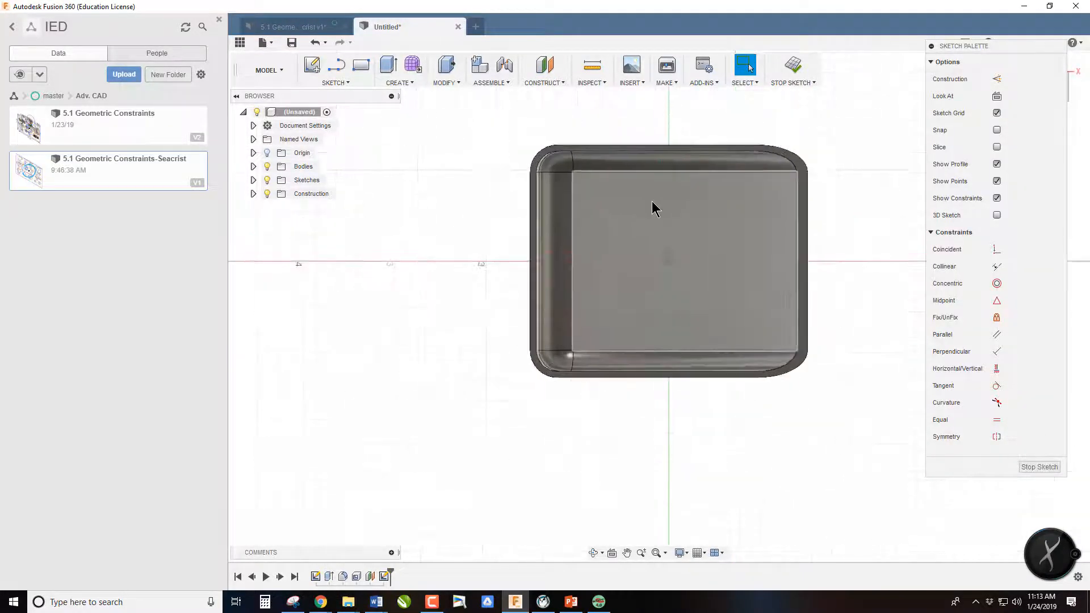
pyautogui.press('r')
pyautogui.click(608, 196)
pyautogui.click(755, 327)
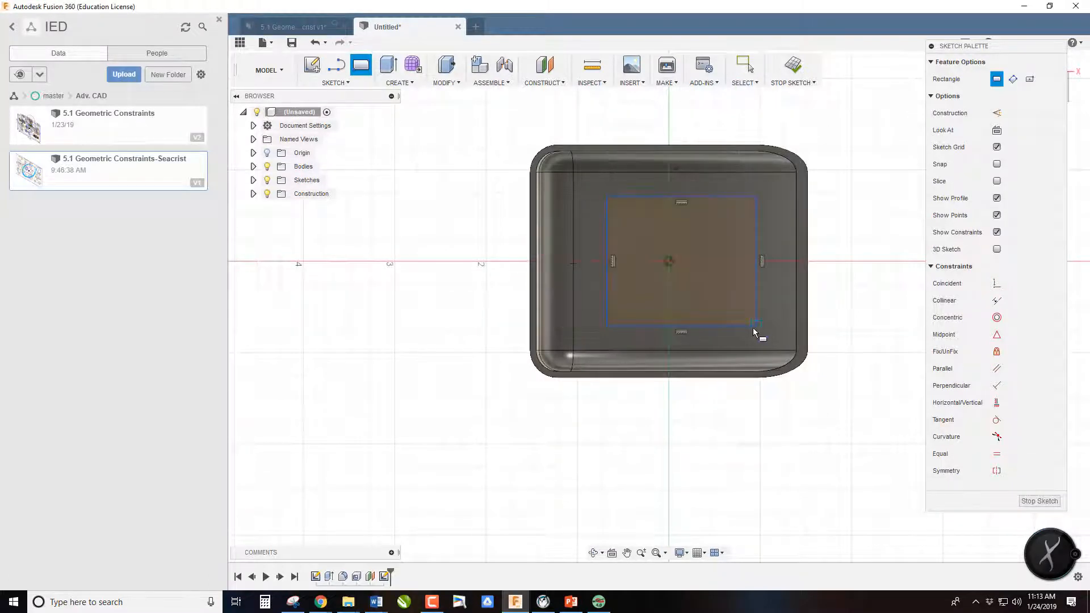
# - Dimension the rectangle's right and left sides at 0.68 in and 2.22 in from the body's right edge
pyautogui.press('d')
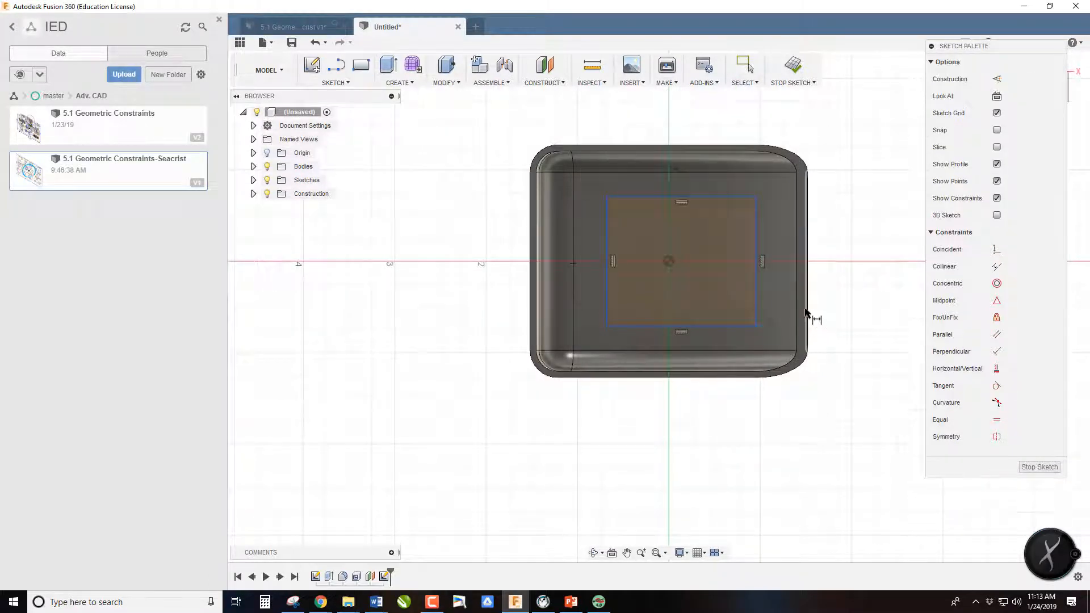
pyautogui.click(806, 312)
pyautogui.click(756, 301)
pyautogui.click(764, 442)
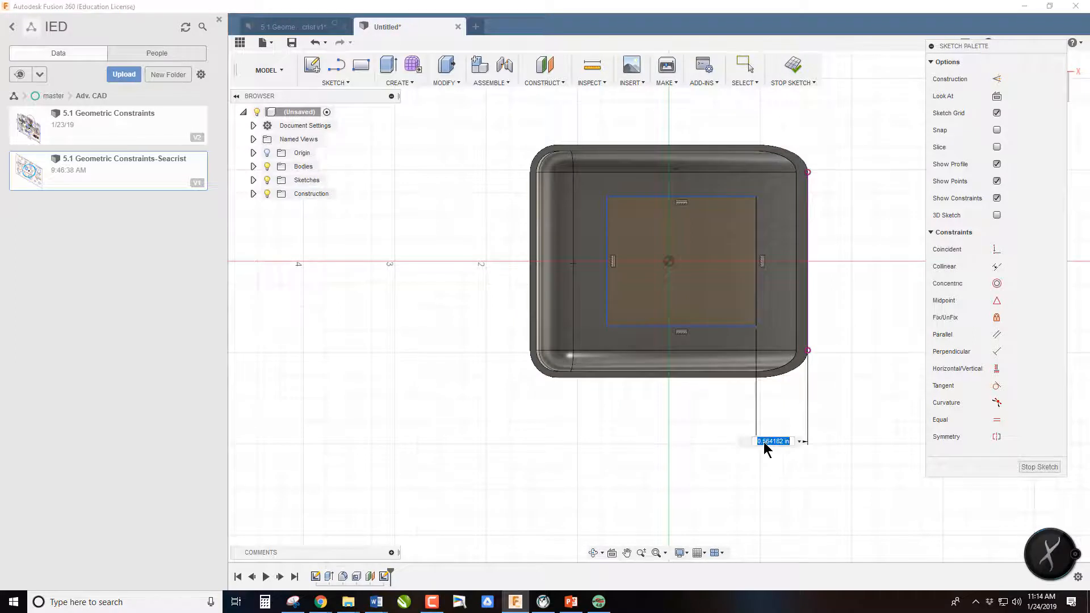
pyautogui.write('0.68')
pyautogui.press('Return')
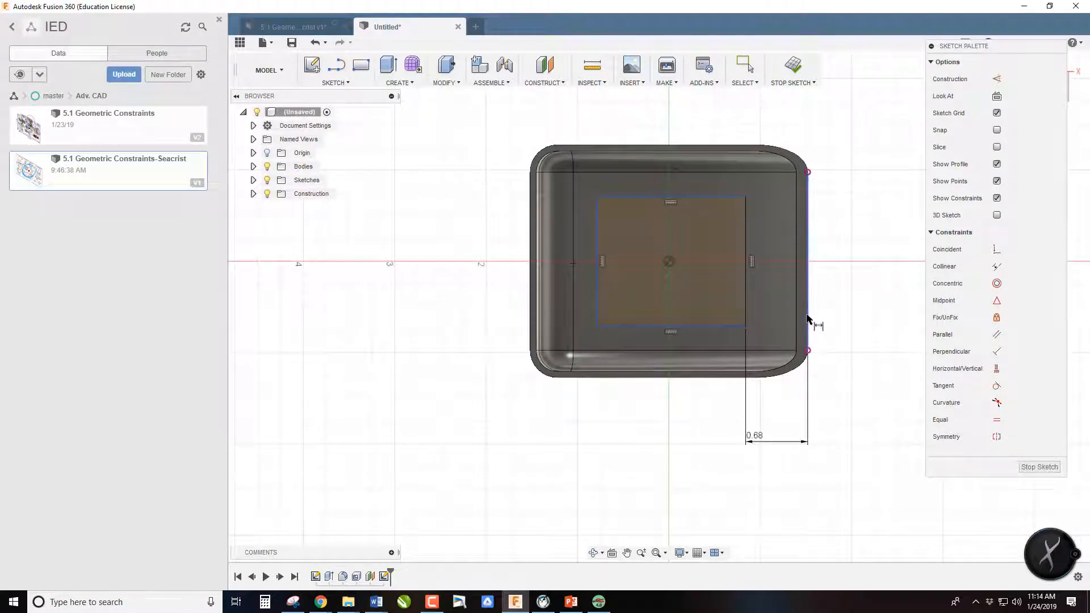
pyautogui.click(597, 279)
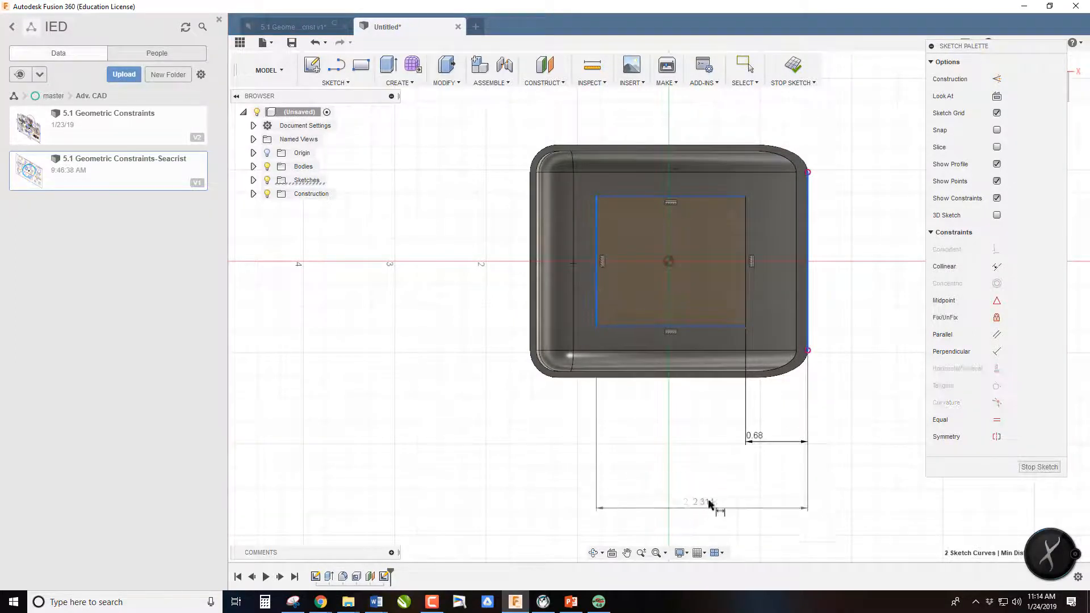
pyautogui.click(711, 498)
pyautogui.write('2.22')
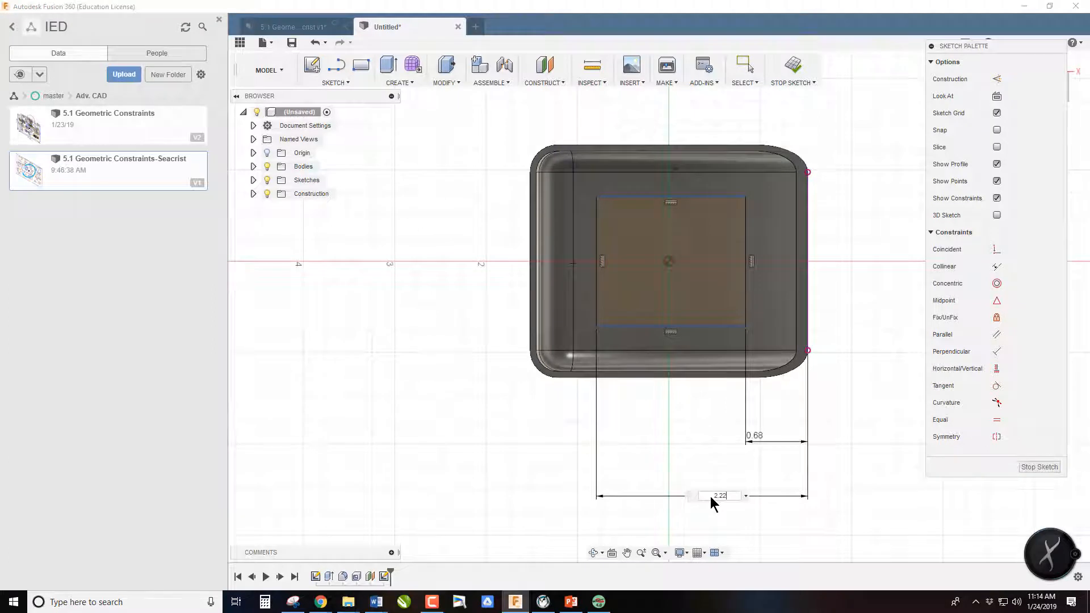
pyautogui.press('Return')
# - Dimension the rectangle's lower and upper sides at 0.29 in and 2.26 in from the body's lower edge
pyautogui.click(673, 378)
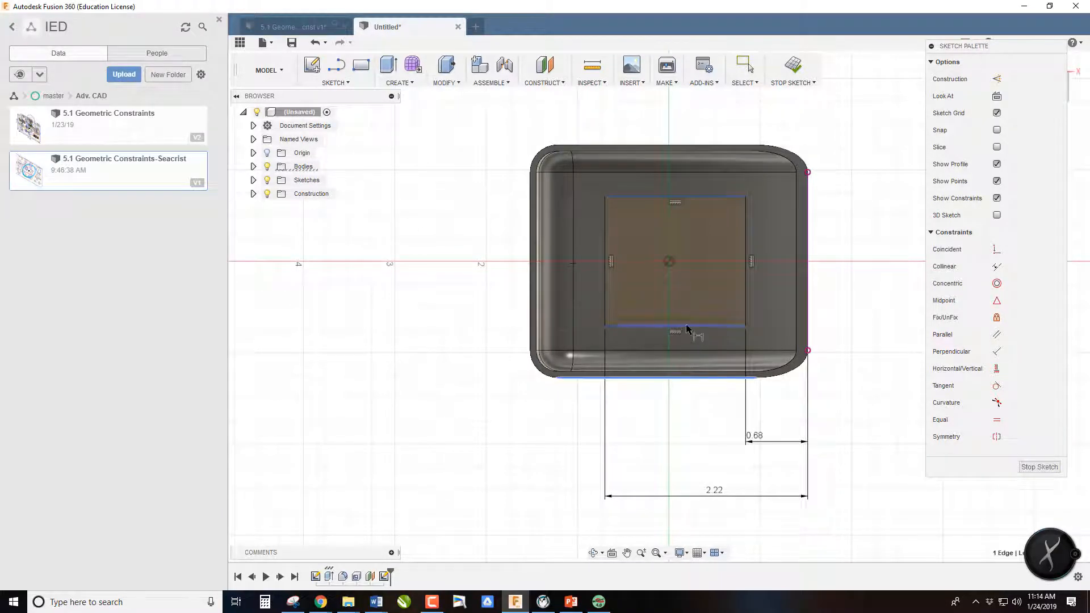
pyautogui.click(691, 327)
pyautogui.click(480, 354)
pyautogui.press('BackSpace')
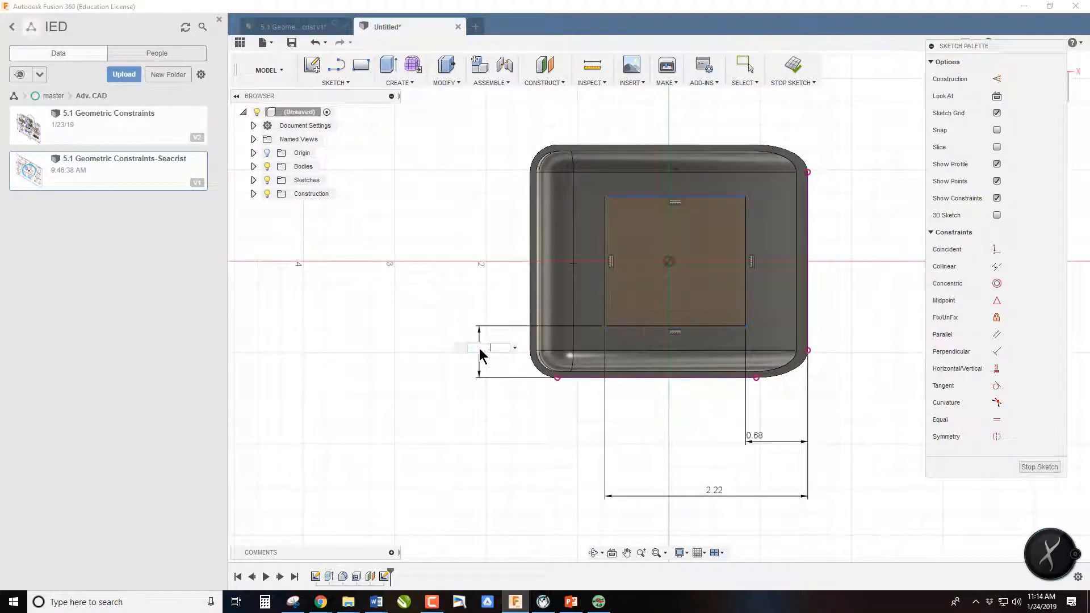
pyautogui.write('.29')
pyautogui.press('Return')
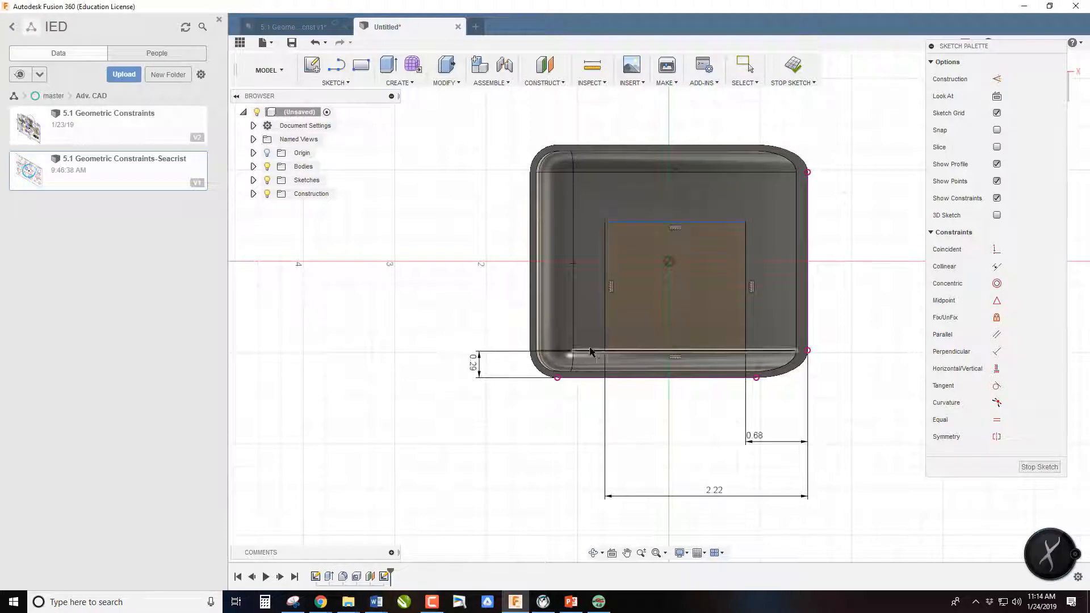
pyautogui.click(643, 379)
pyautogui.click(664, 221)
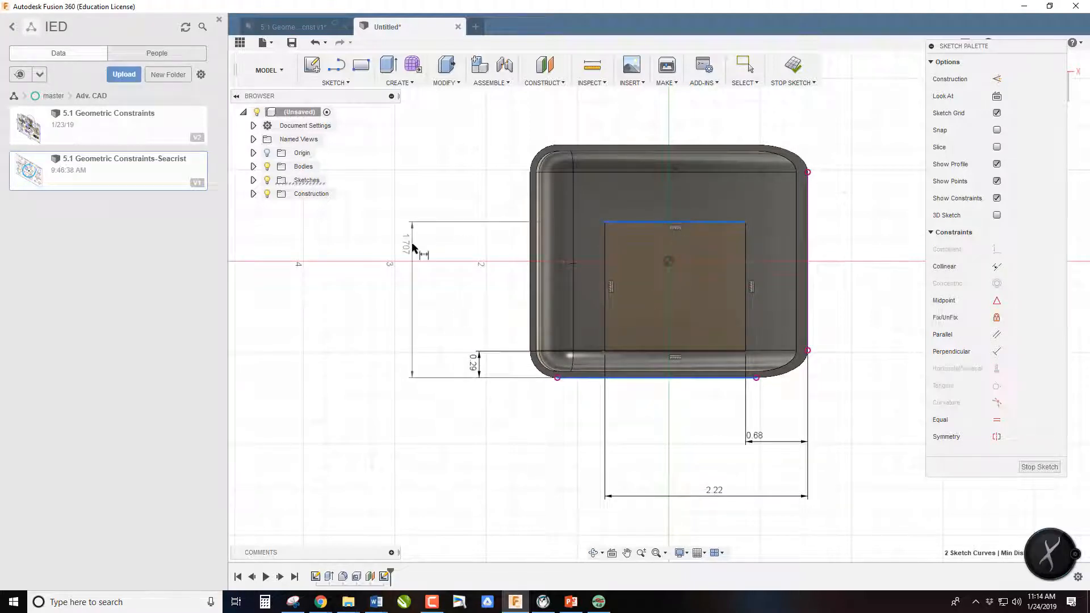
pyautogui.click(411, 244)
pyautogui.write('2')
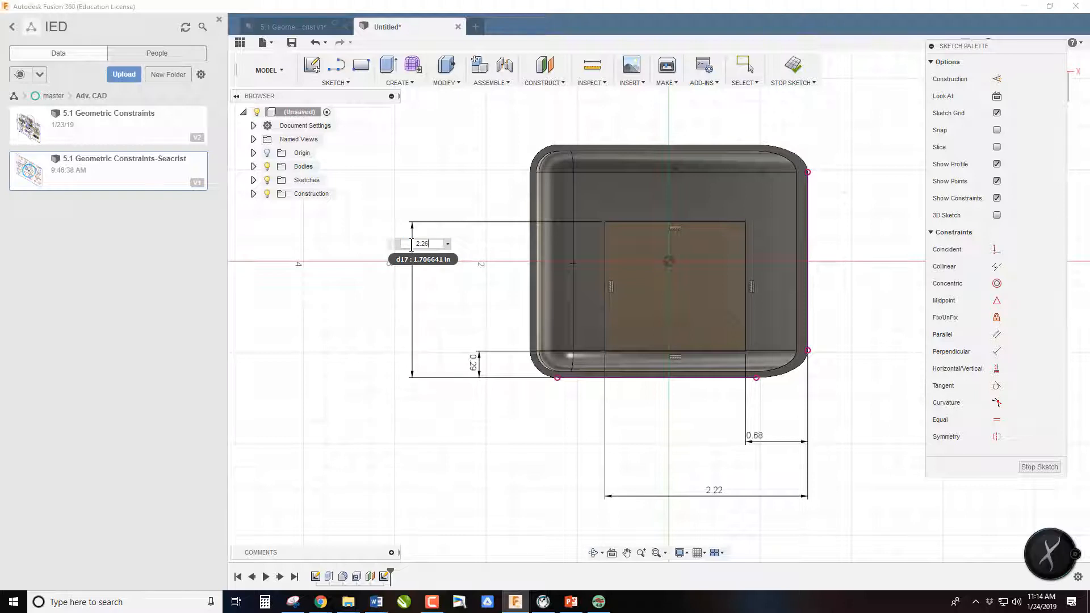
pyautogui.write('.26')
pyautogui.press('Return')
# - Fillet the sketch rectangle's two upper corners with a 0.15 in radius
pyautogui.scroll(-1, 497, 231)
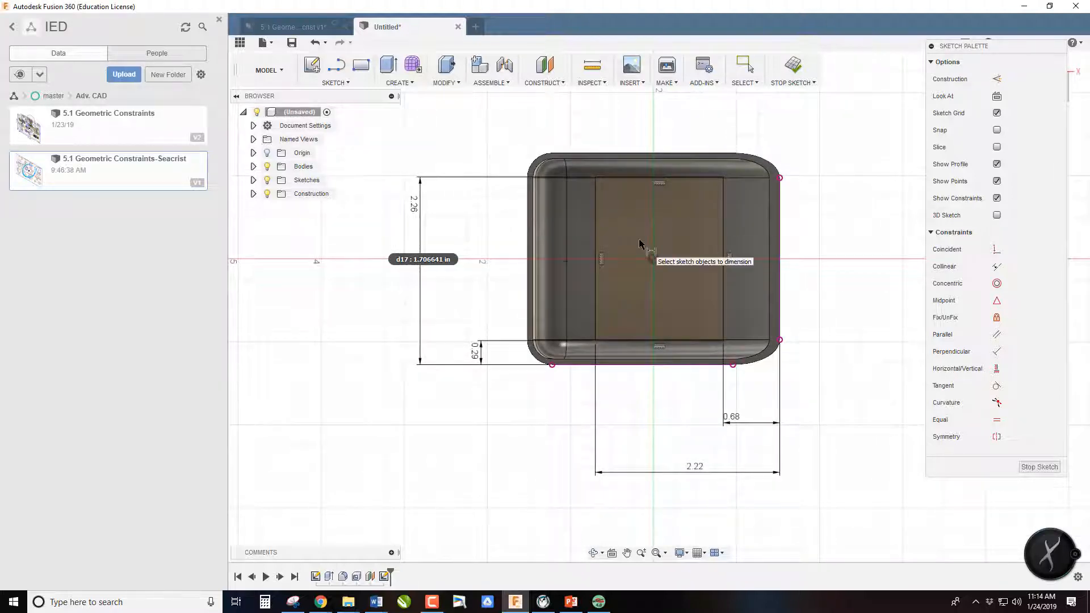
pyautogui.click(334, 83)
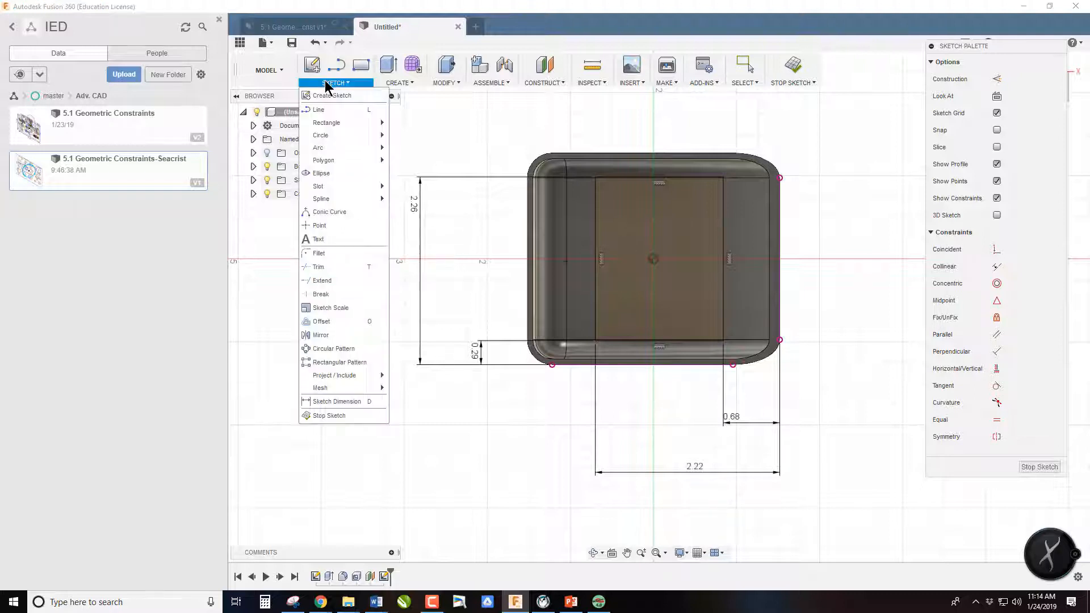
pyautogui.press('ctrl')
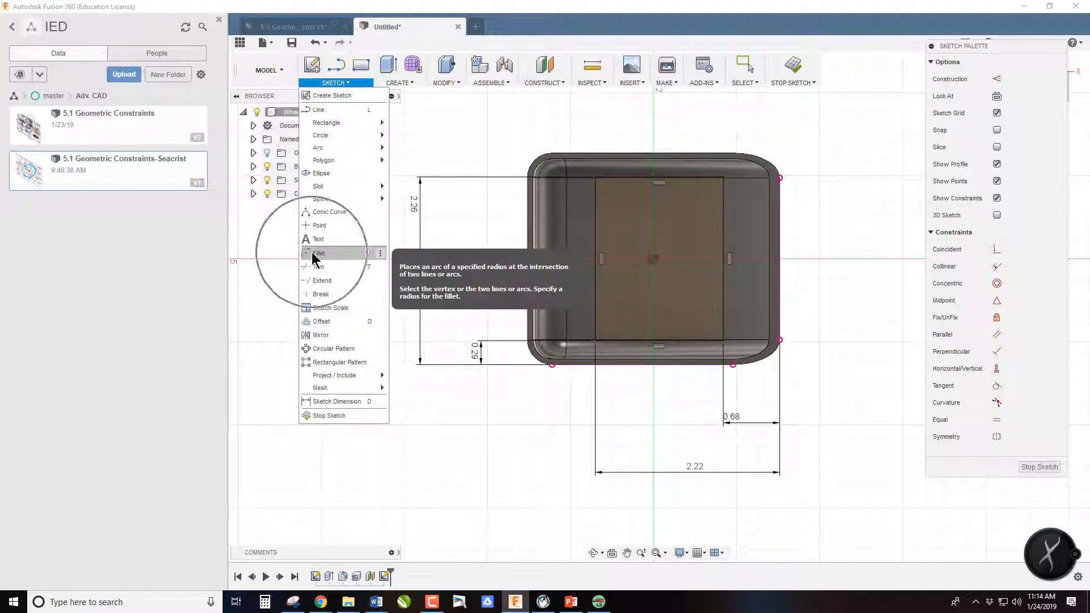
pyautogui.click(314, 256)
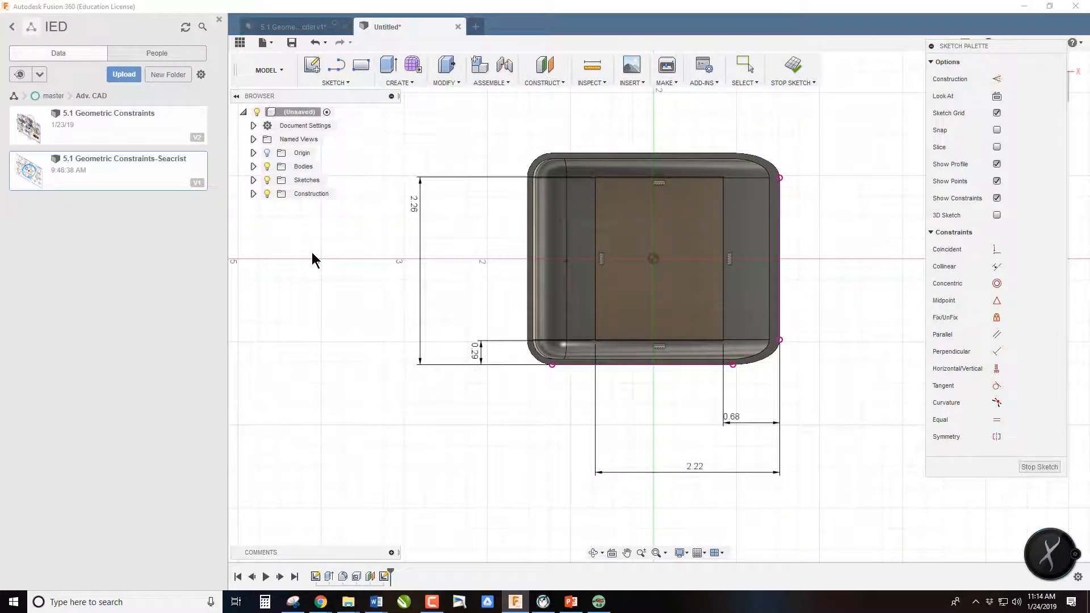
pyautogui.click(594, 192)
pyautogui.click(600, 178)
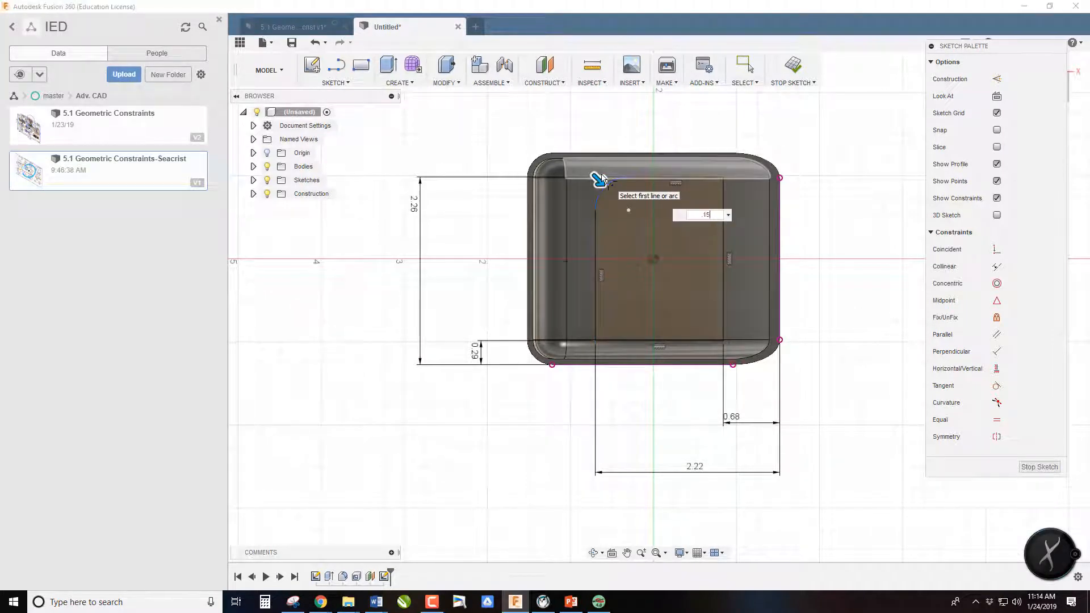
pyautogui.press('Return')
pyautogui.scroll(3, 723, 180)
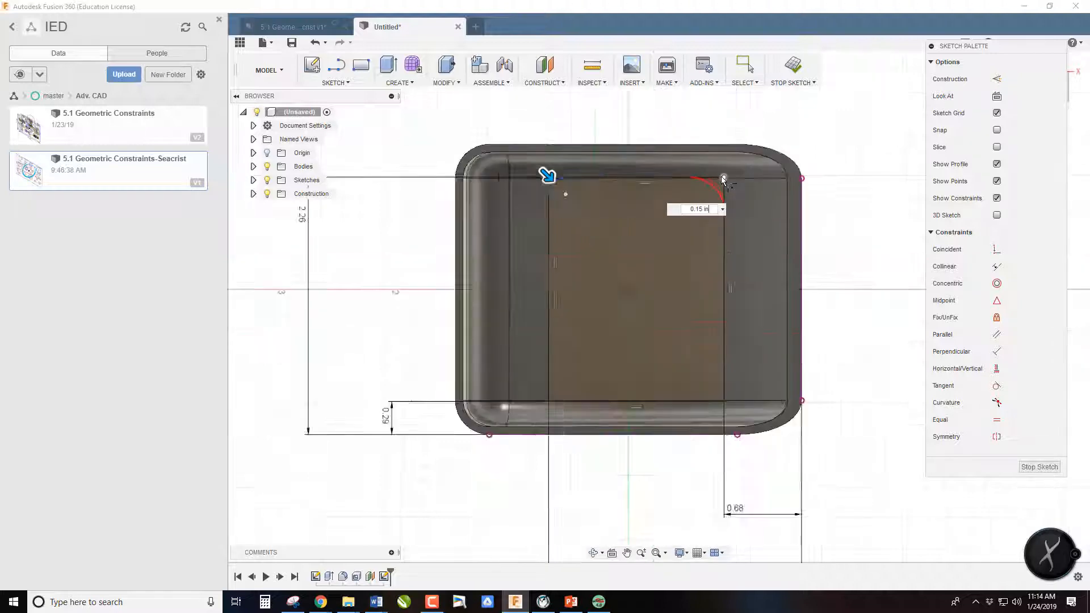
pyautogui.scroll(3, 725, 178)
pyautogui.click(724, 178)
# - Fillet the rectangle's two lower corners with the same 0.15 in radius
pyautogui.scroll(-5, 657, 213)
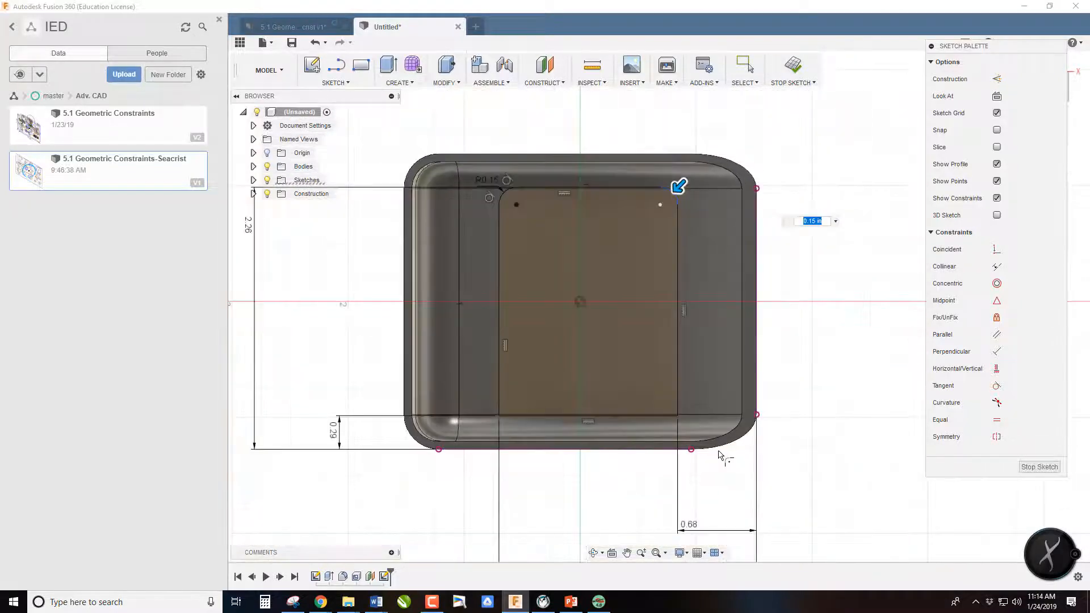
pyautogui.scroll(5, 678, 417)
pyautogui.click(670, 413)
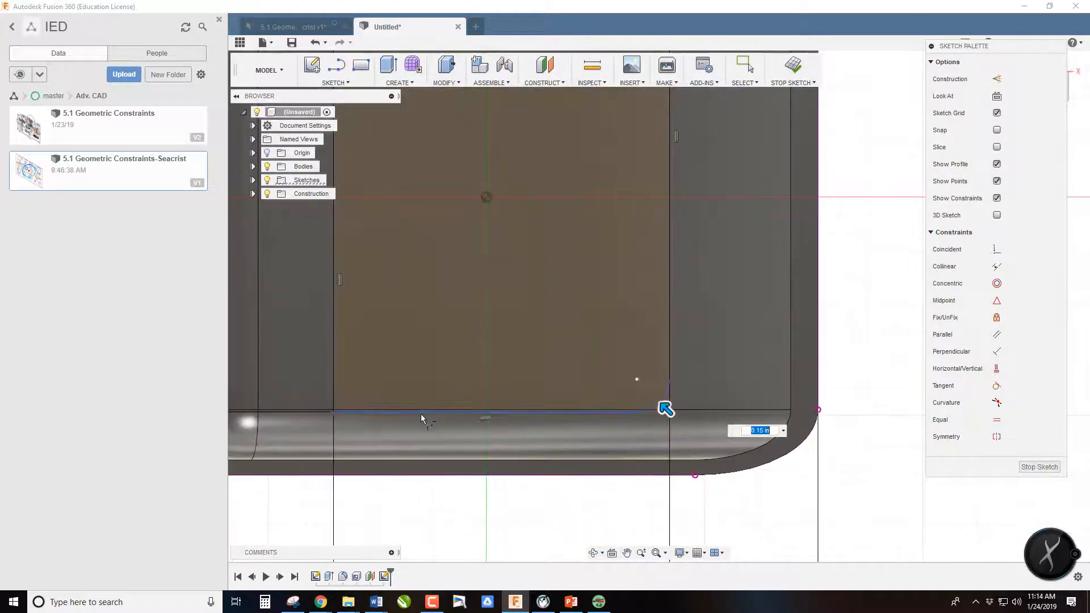
pyautogui.click(334, 410)
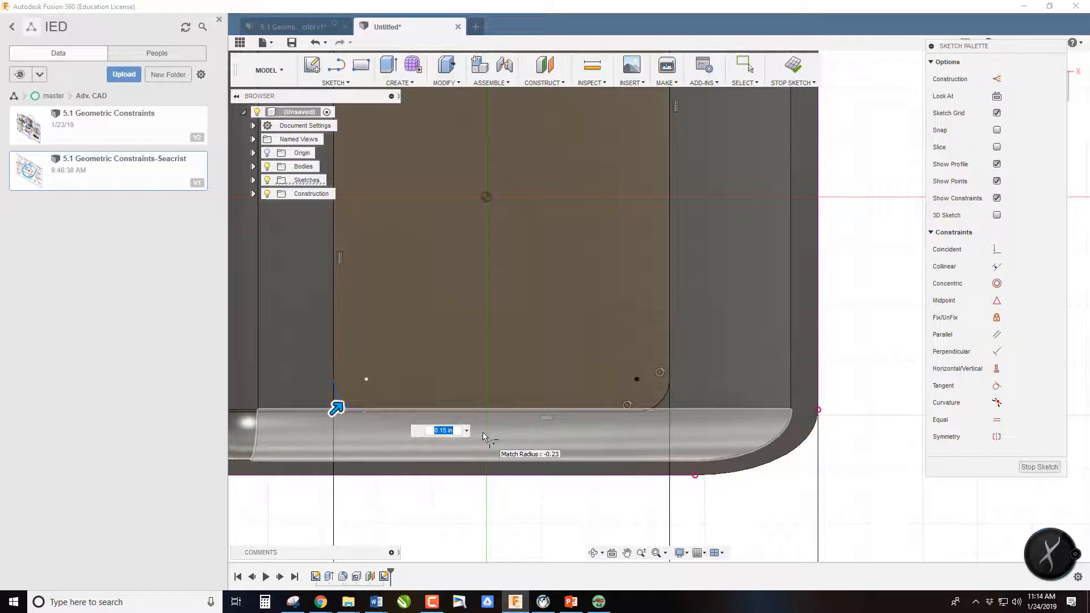
pyautogui.press('Return')
pyautogui.scroll(-5, 553, 462)
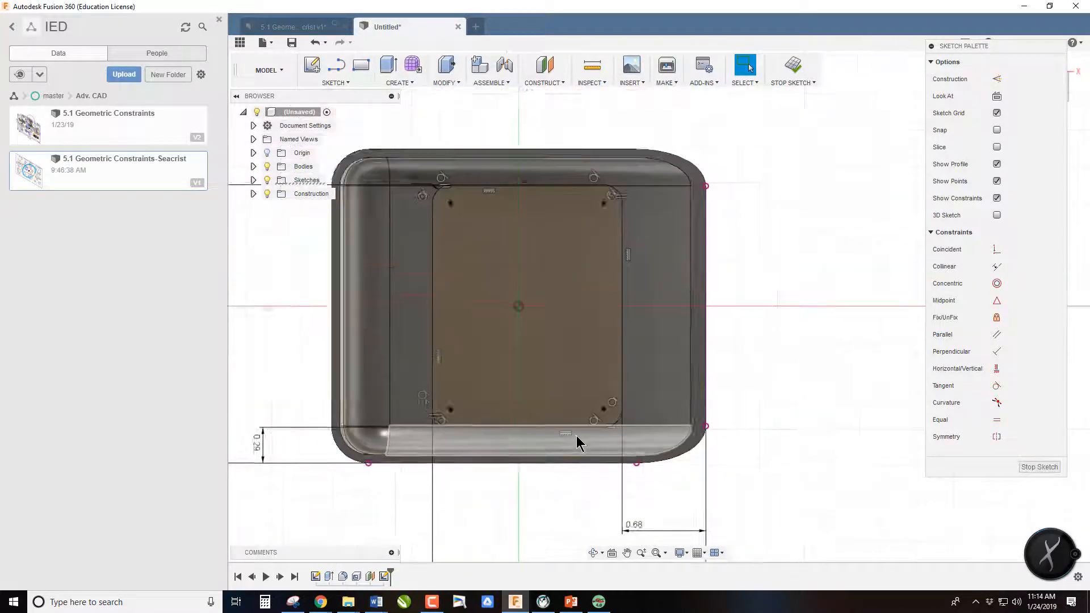
# - Offset the rounded rectangle's chained outline 0.05 in inward
pyautogui.scroll(-1, 577, 436)
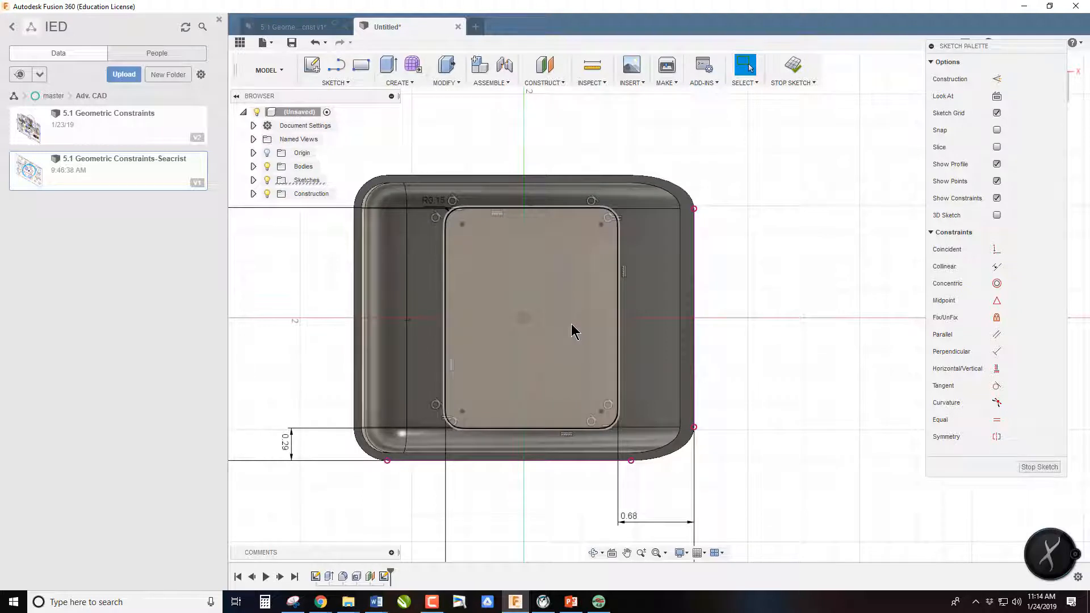
pyautogui.click(342, 82)
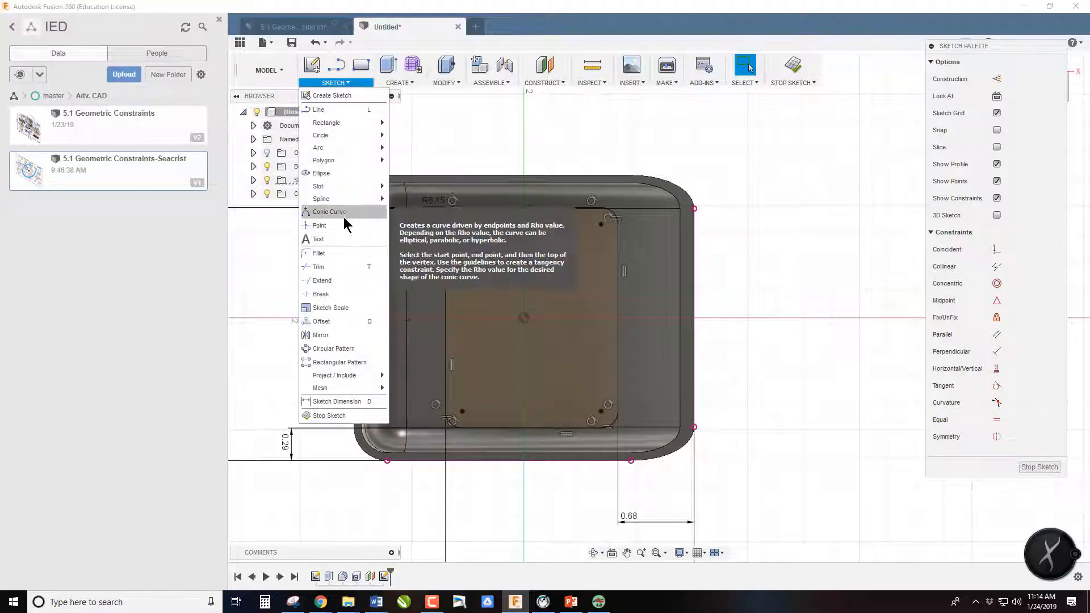
pyautogui.click(338, 321)
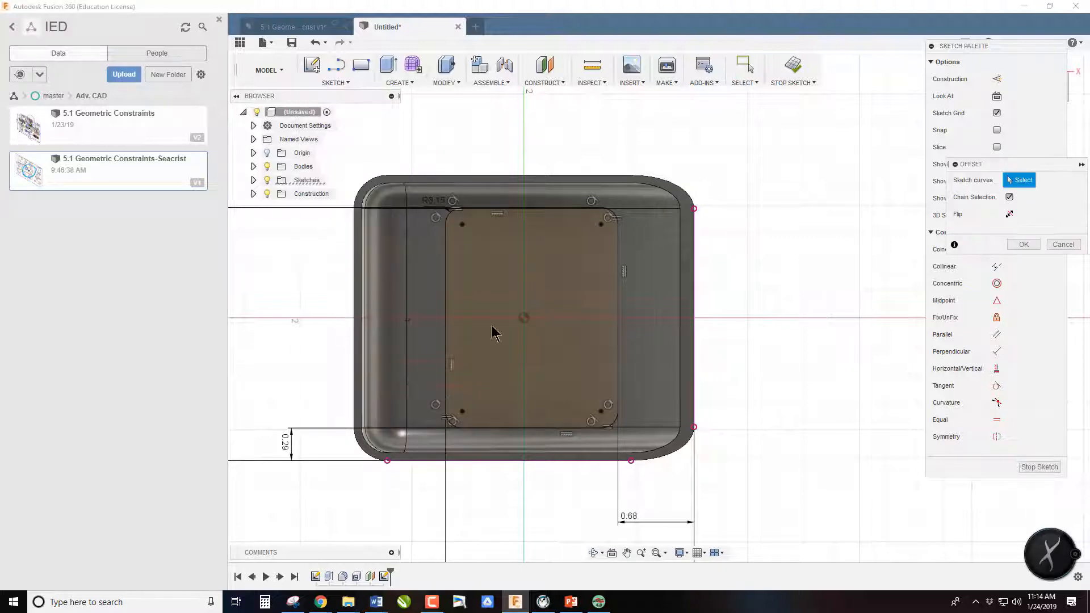
pyautogui.click(618, 331)
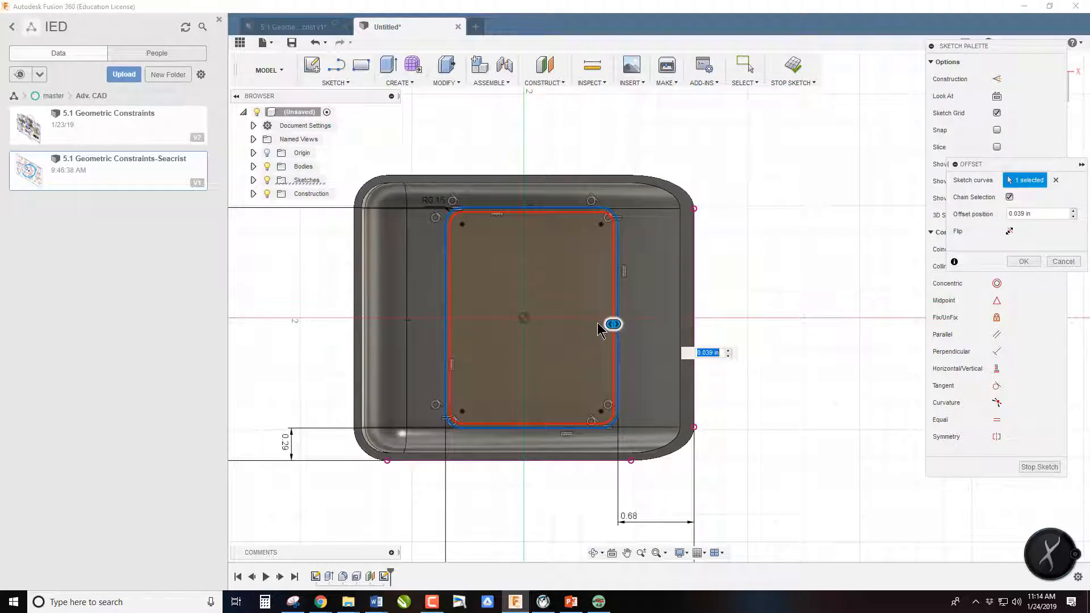
pyautogui.moveTo(614, 323)
pyautogui.mouseDown()
pyautogui.moveTo(603, 324)
pyautogui.moveTo(686, 325)
pyautogui.moveTo(596, 324)
pyautogui.moveTo(698, 333)
pyautogui.moveTo(600, 334)
pyautogui.moveTo(708, 334)
pyautogui.moveTo(570, 333)
pyautogui.moveTo(606, 332)
pyautogui.mouseUp()
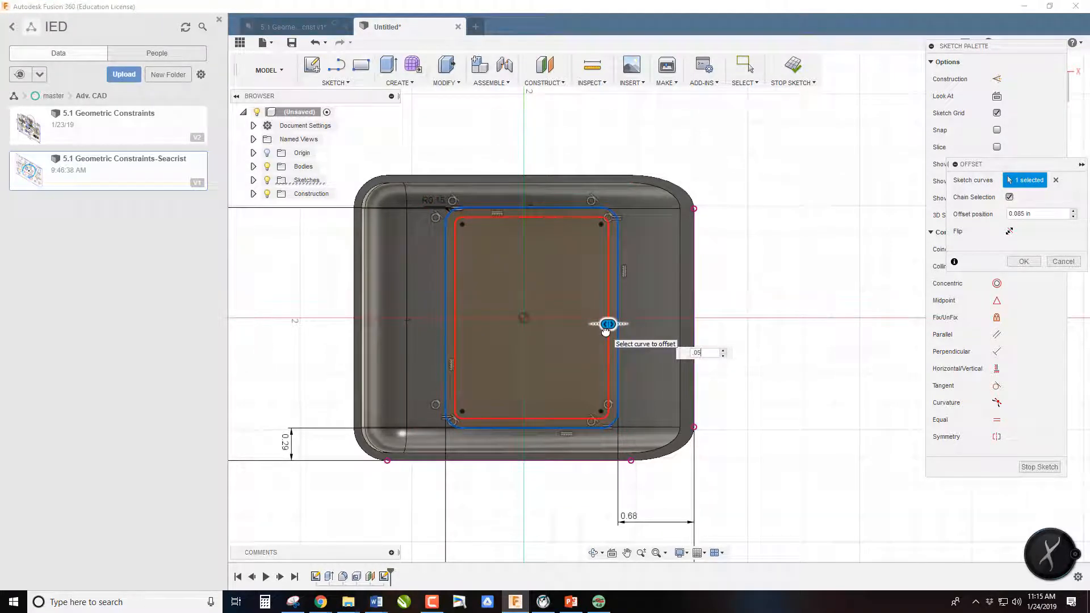
pyautogui.press('Return')
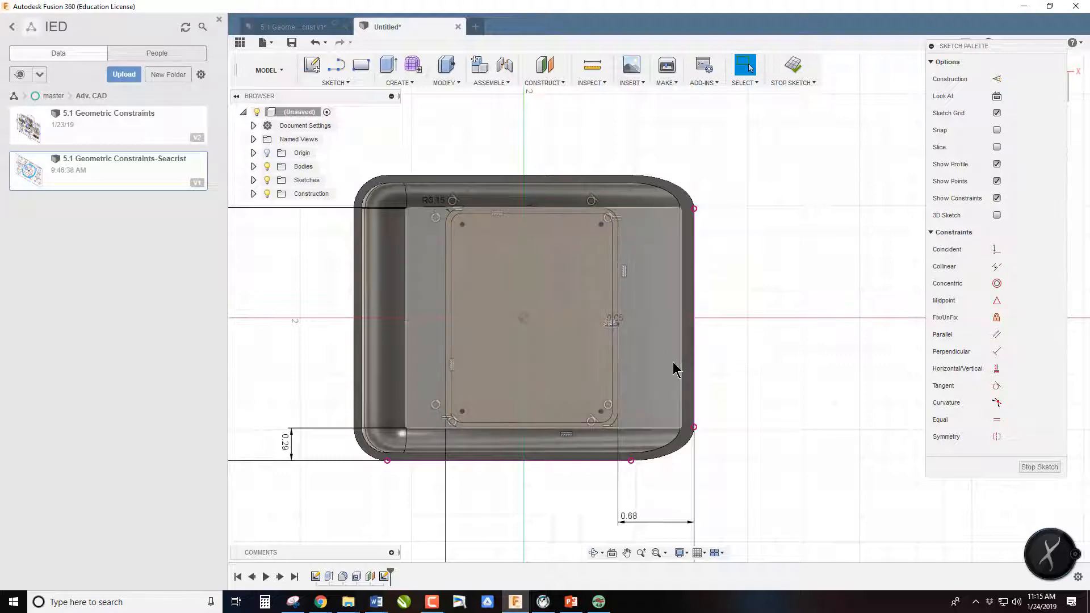
# - Set up an extrusion of the band between the two rounded outlines, about 0.50 in toward the body, with the Join operation
pyautogui.press('e')
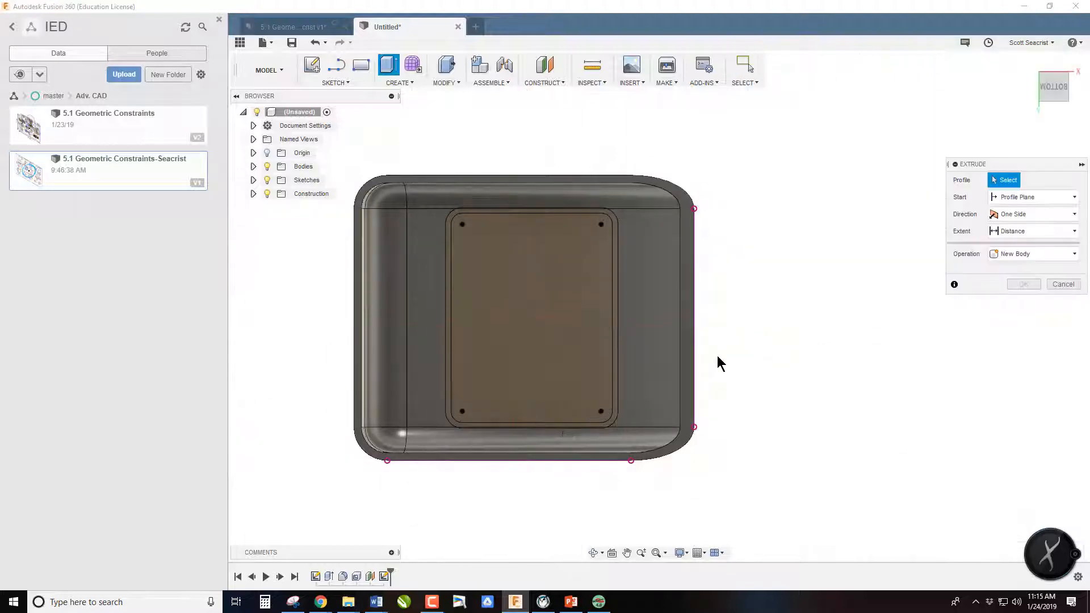
pyautogui.click(617, 368)
pyautogui.click(1052, 108)
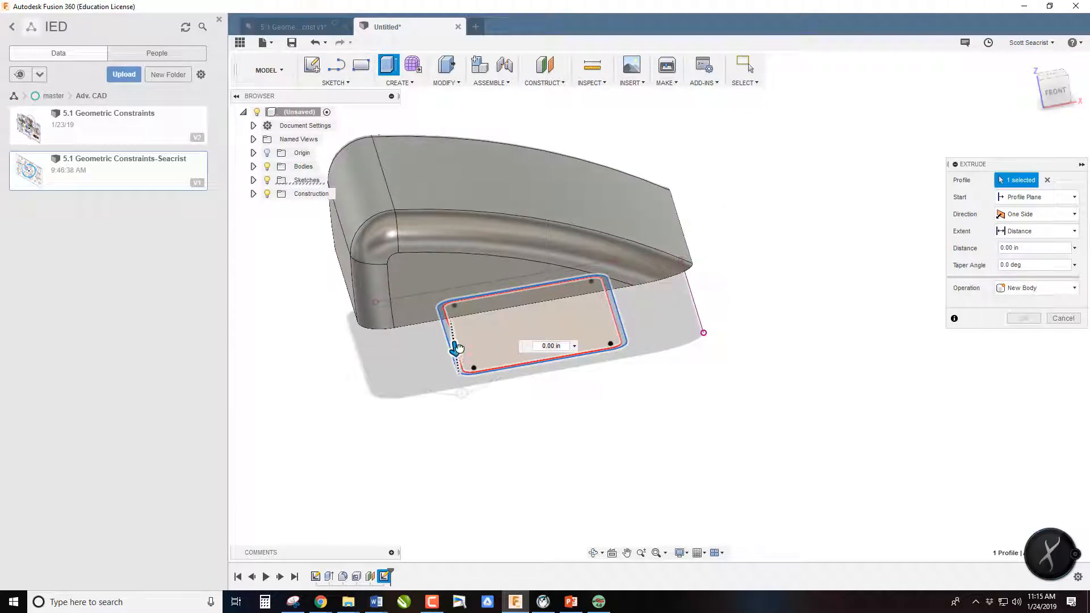
pyautogui.moveTo(452, 346); pyautogui.dragTo(462, 232)
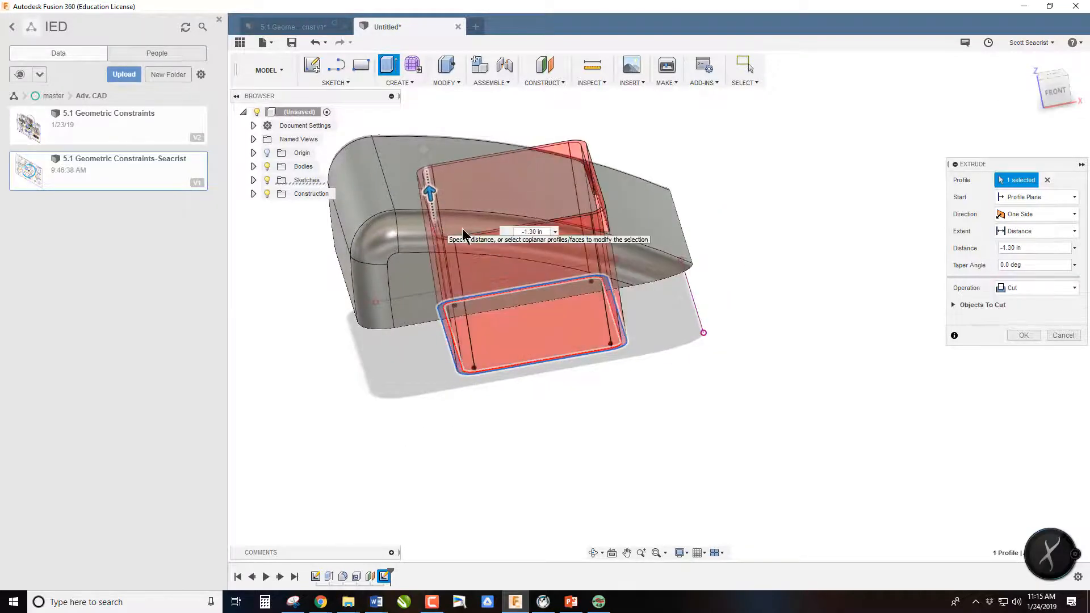
pyautogui.click(1014, 288)
pyautogui.click(1025, 310)
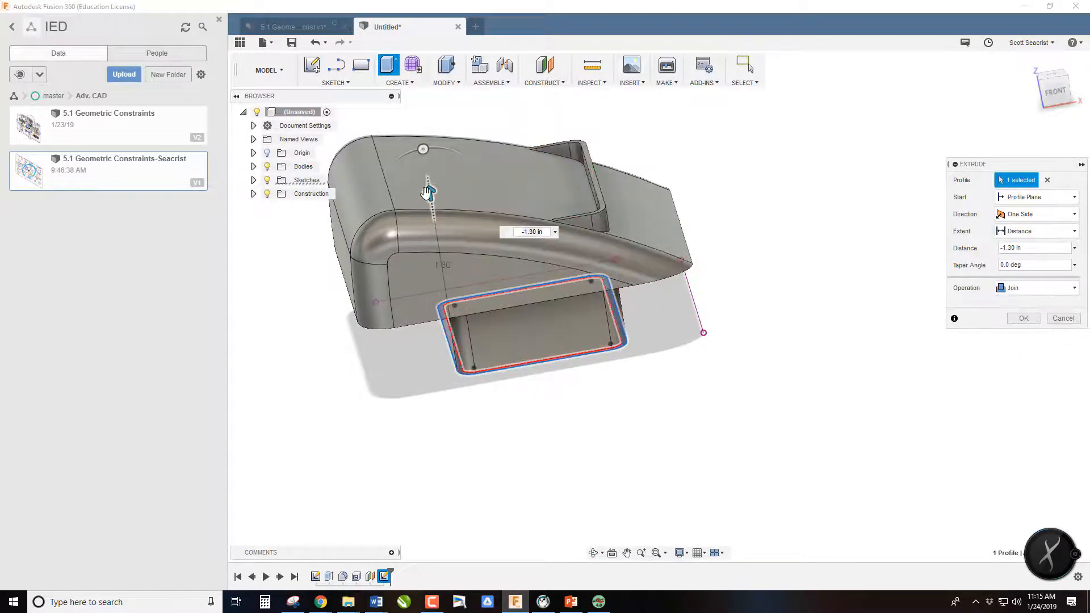
pyautogui.moveTo(430, 193); pyautogui.dragTo(457, 278)
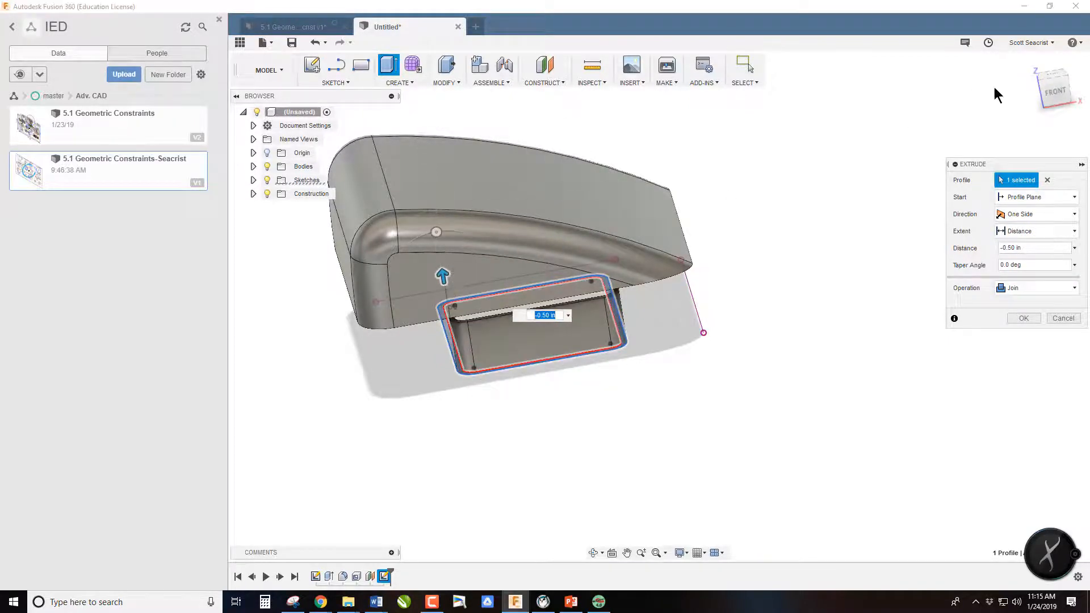
# - Set the extrusion's extent to To Object, ending at the shelled body's curved inner face, and complete the interior wall
pyautogui.moveTo(1051, 93); pyautogui.dragTo(1047, 83)
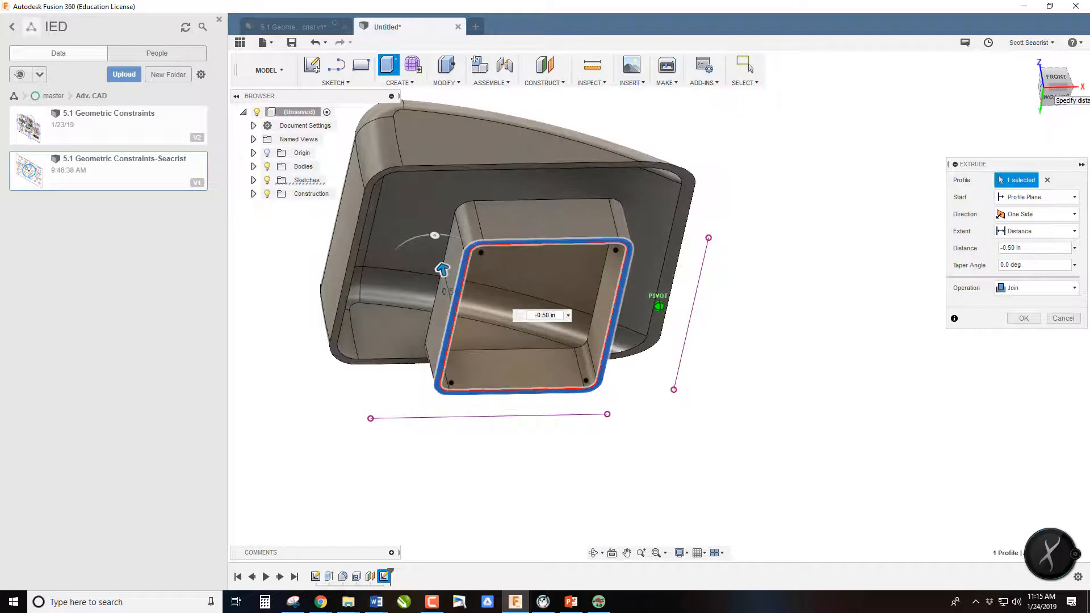
pyautogui.click(1053, 233)
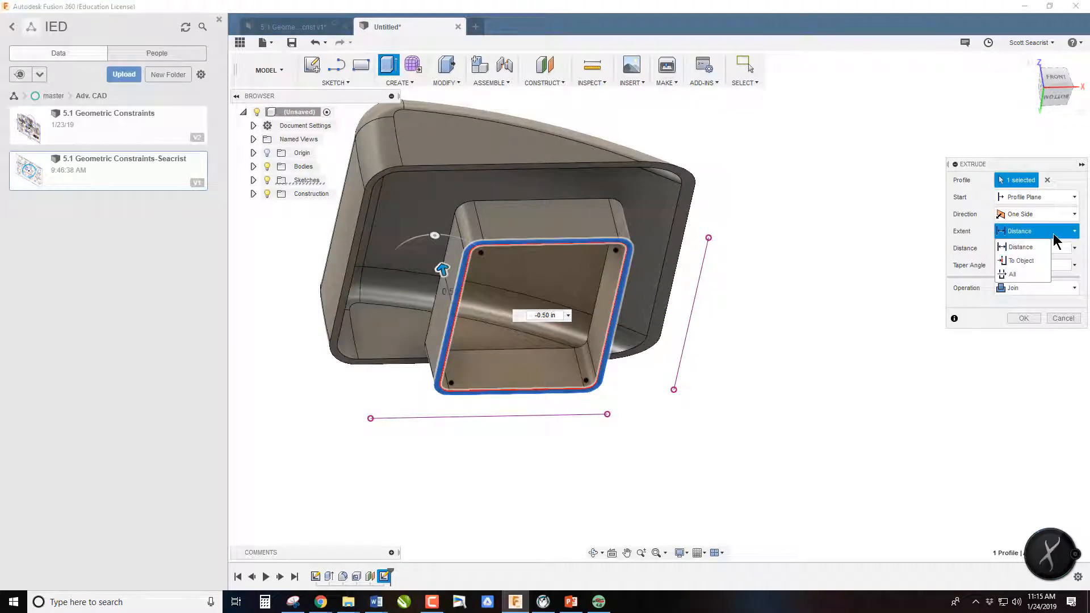
pyautogui.click(1034, 261)
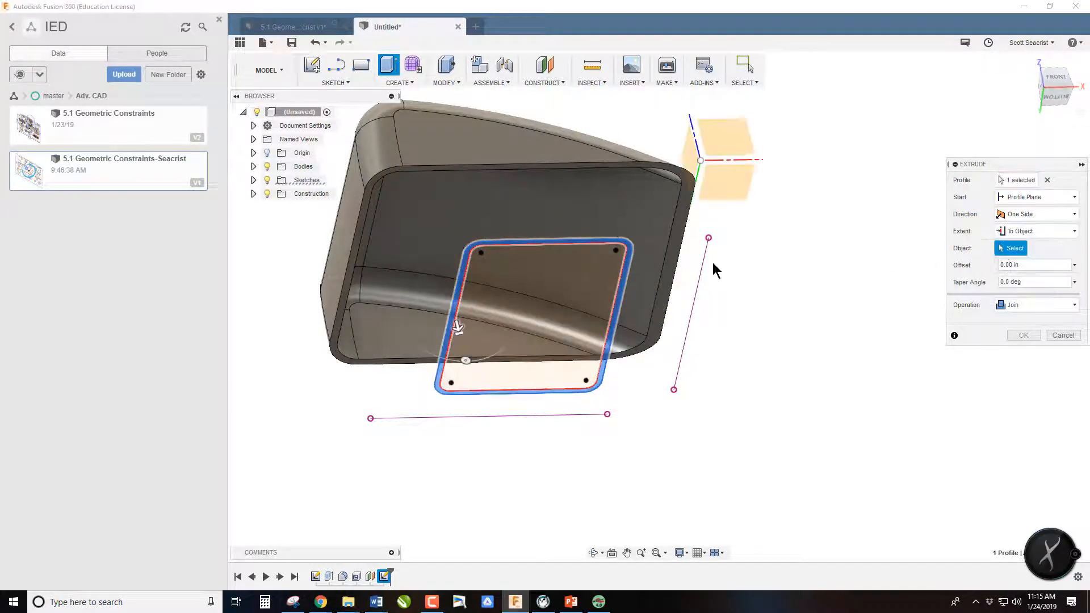
pyautogui.click(602, 215)
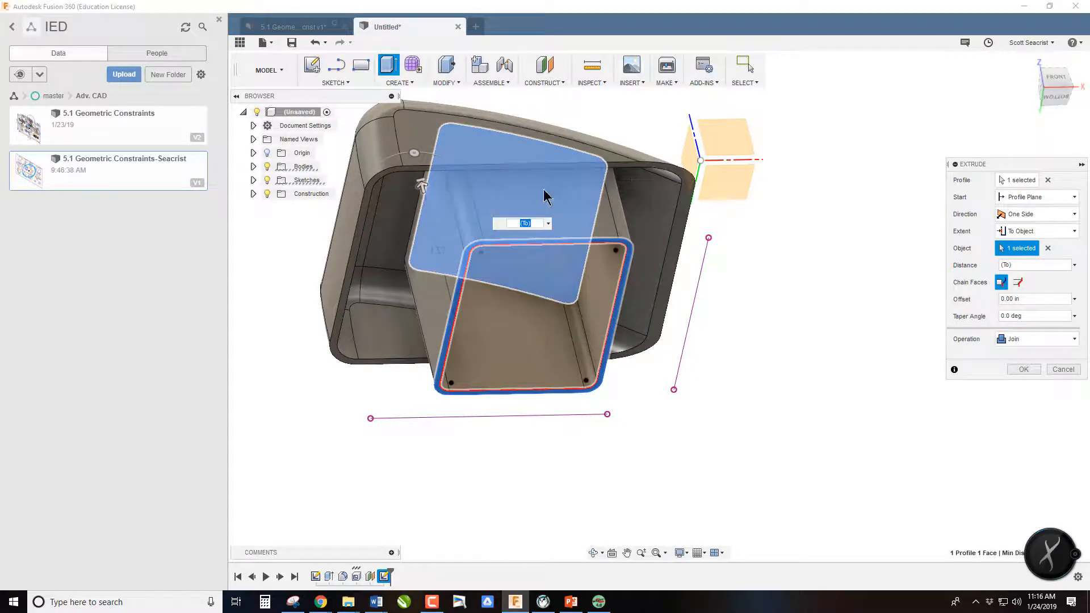
pyautogui.click(1060, 81)
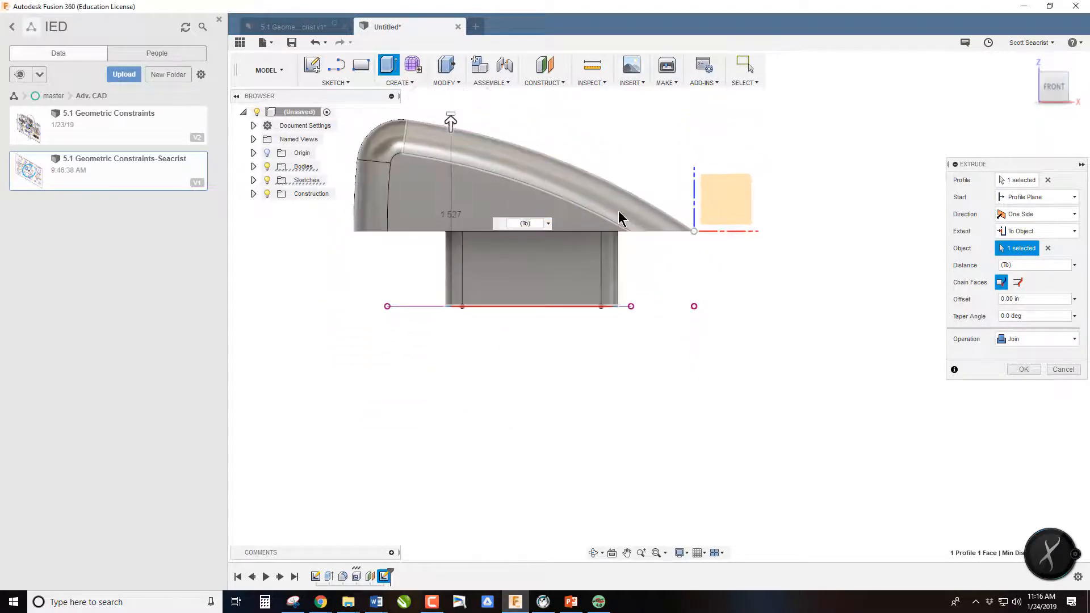
pyautogui.click(1025, 369)
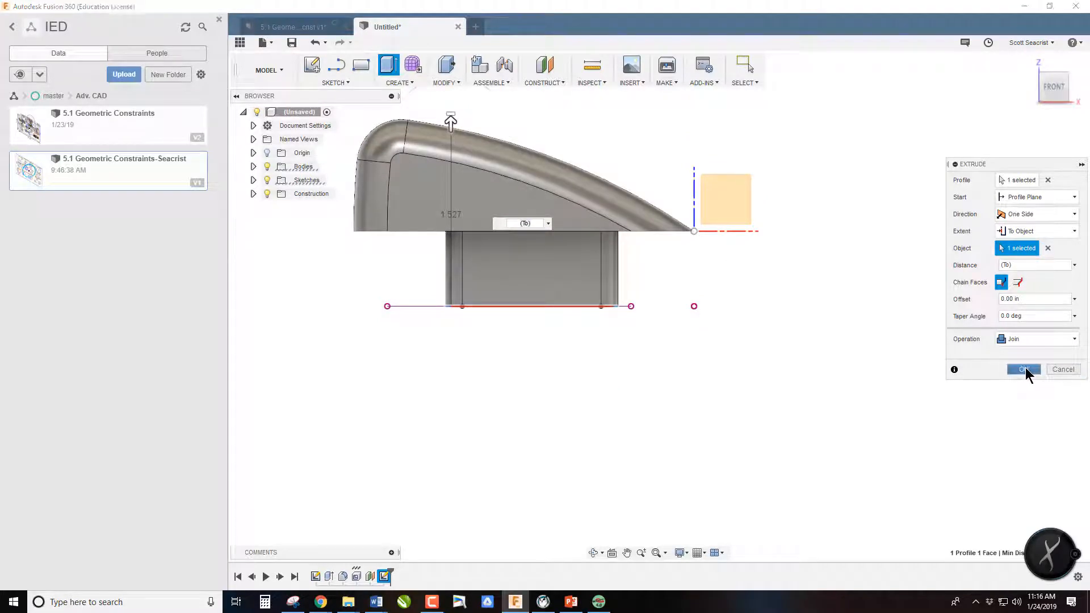
# - Switch back to Fusion 360 and start a sketch on the interior wall's bottom rim face
pyautogui.keyDown('shift'); pyautogui.moveTo(568, 341); pyautogui.dragTo(551, 198, button='middle'); pyautogui.keyUp('shift')
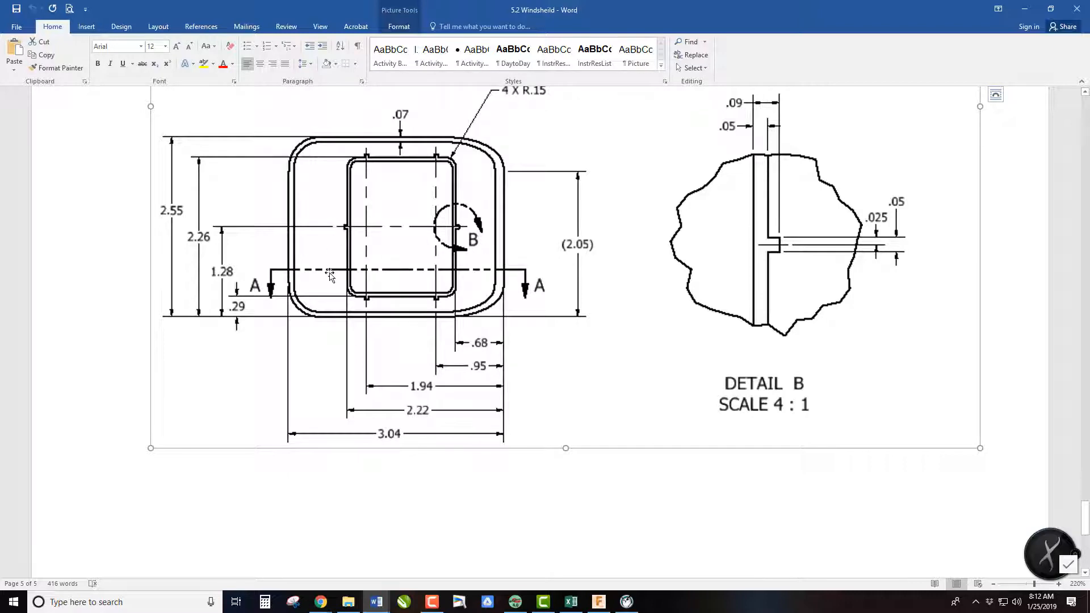
pyautogui.click(598, 601)
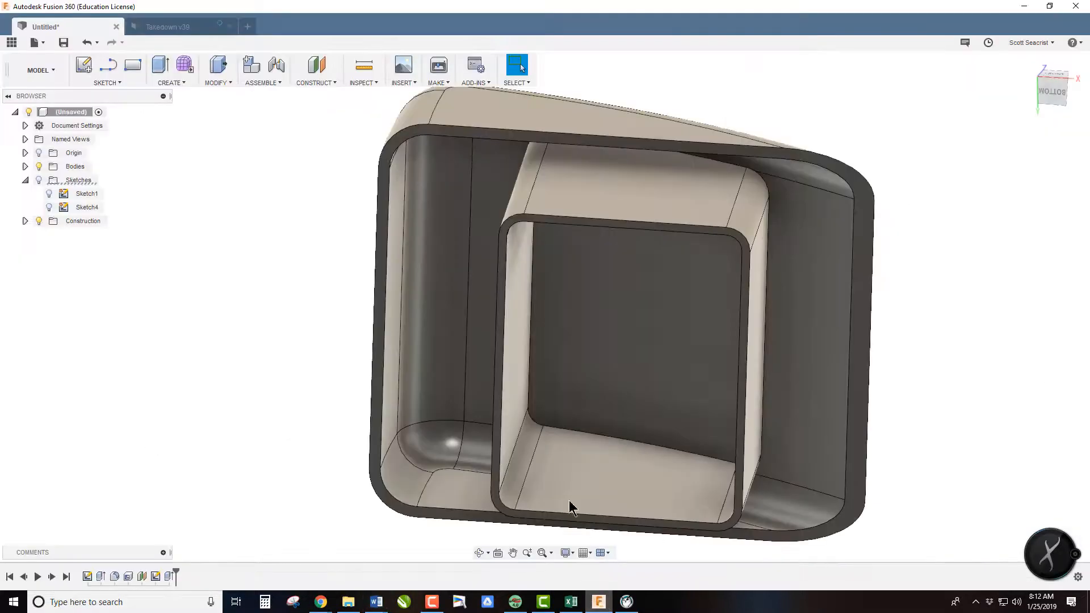
pyautogui.click(82, 72)
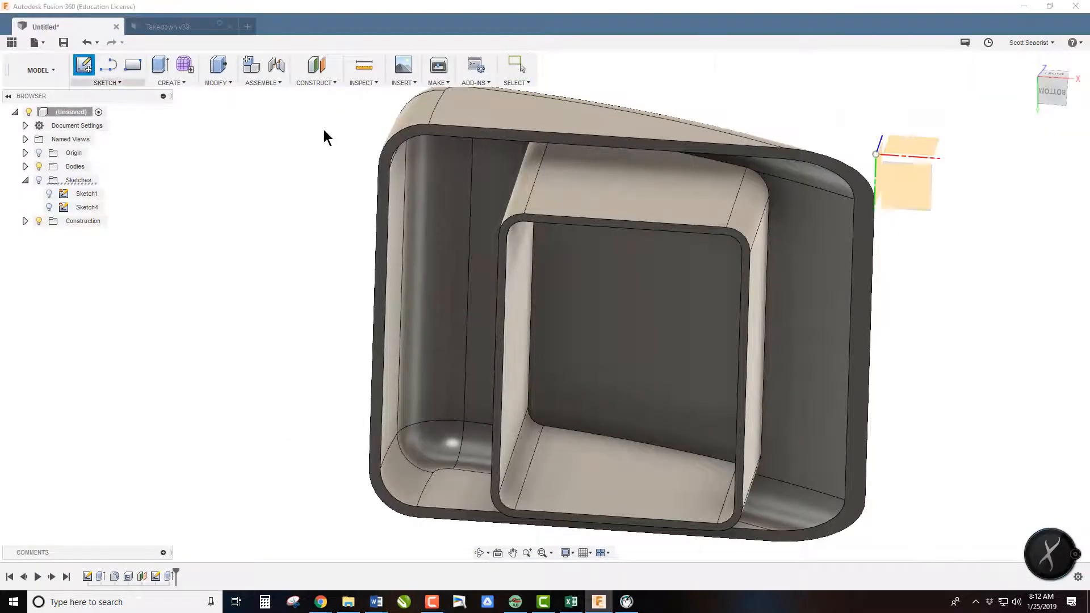
pyautogui.scroll(3, 524, 219)
pyautogui.click(524, 219)
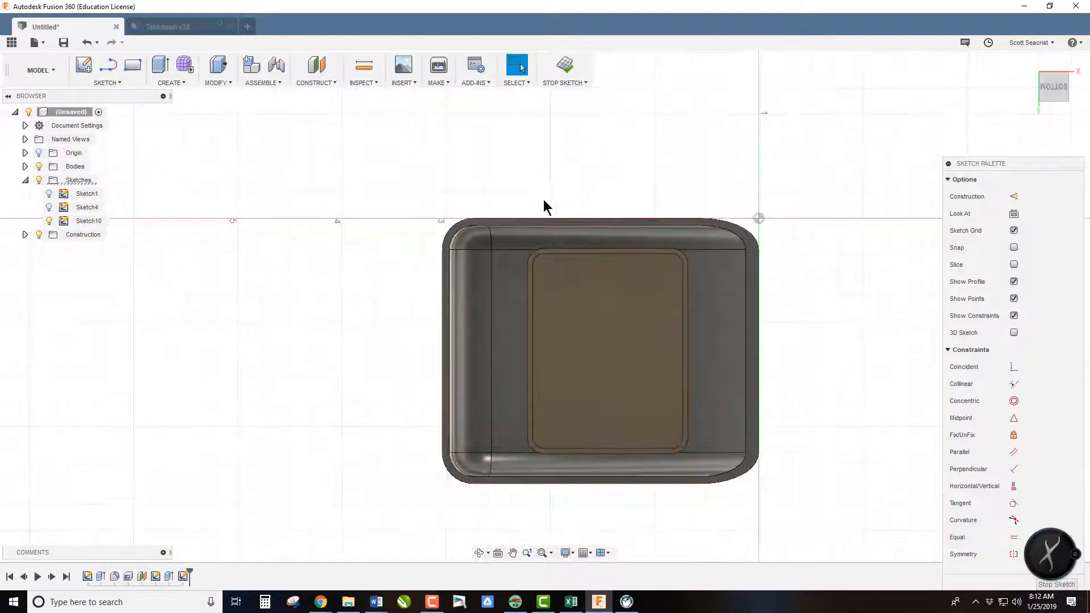
# - Draw horizontal and vertical construction lines joining the midpoints of the interior wall's opposite outer edges
pyautogui.press('l')
pyautogui.click(1014, 196)
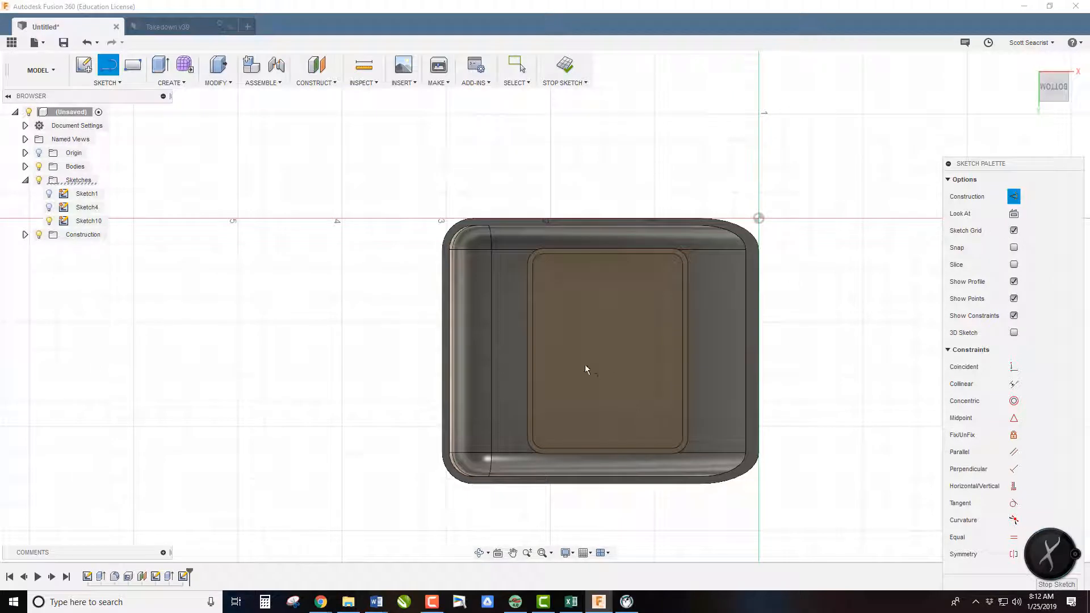
pyautogui.click(527, 350)
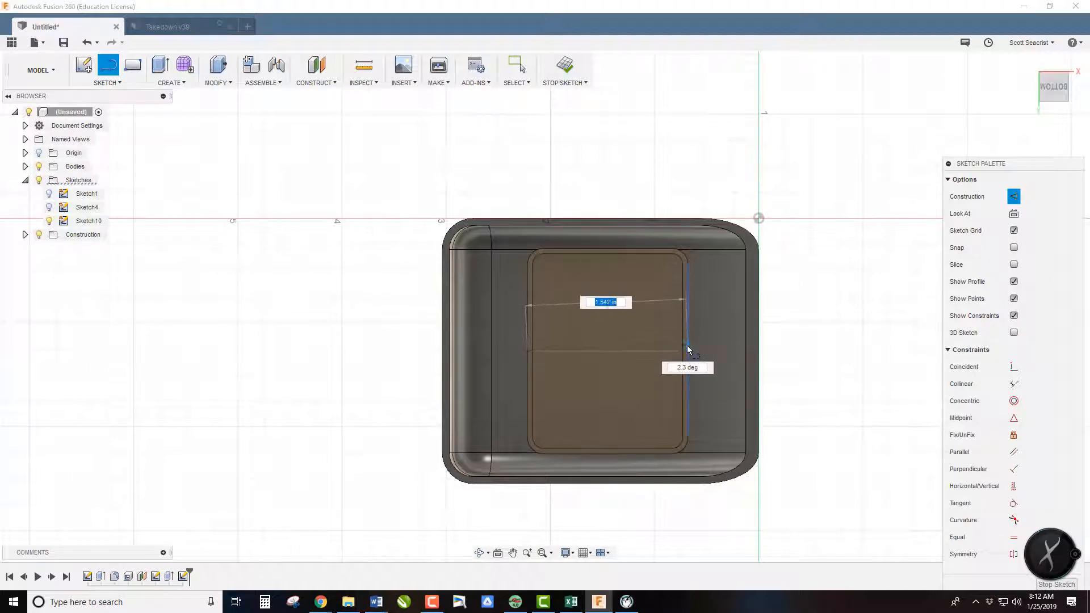
pyautogui.doubleClick(685, 351)
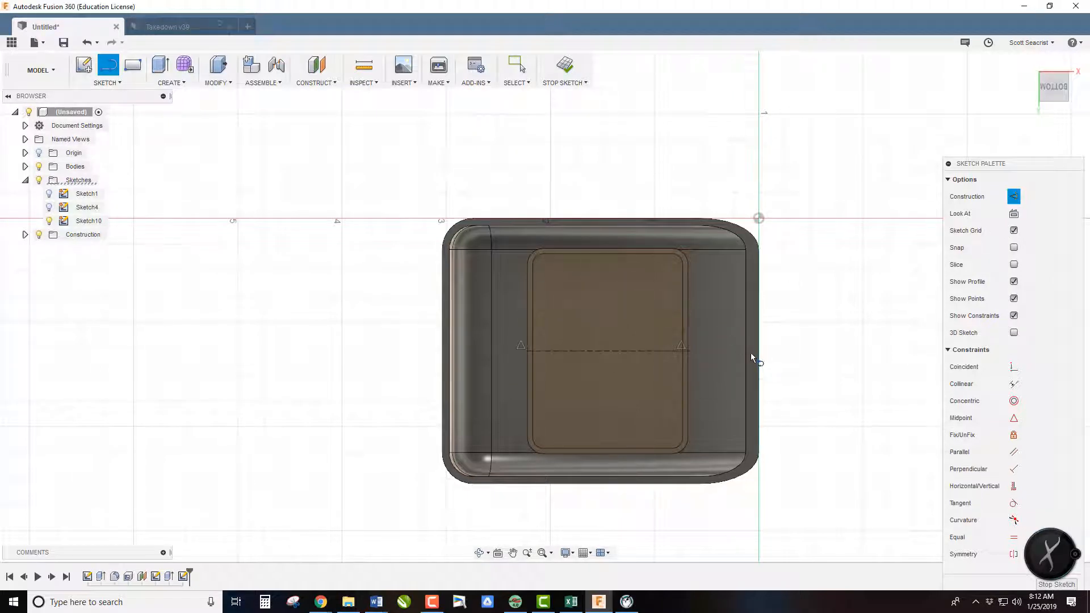
pyautogui.click(602, 248)
pyautogui.doubleClick(602, 453)
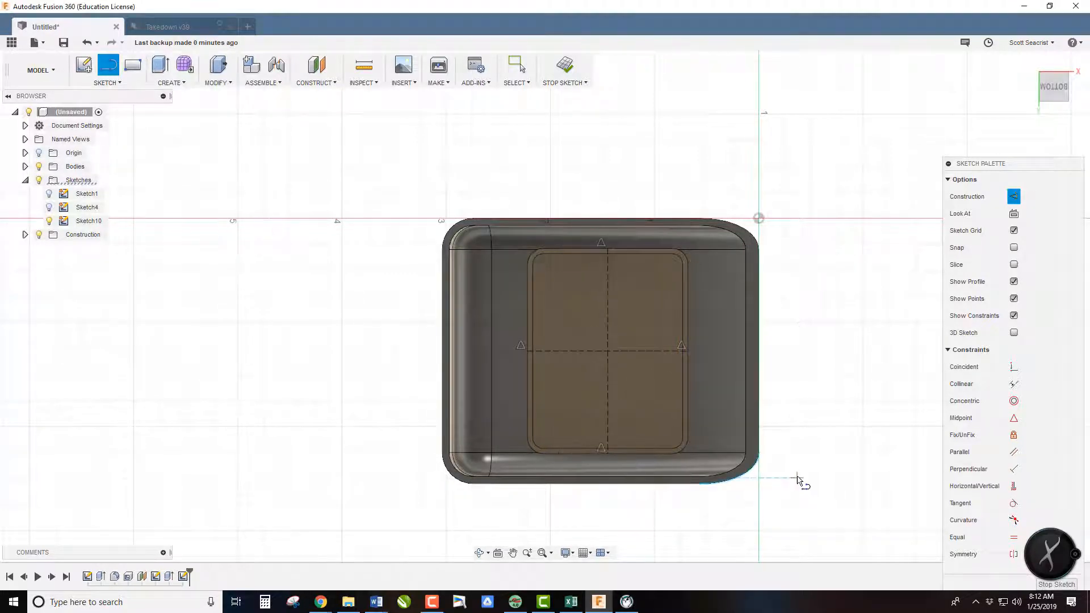
# - Draw a small non-construction rectangle, about 0.05 by 0.12 in, outside the wall's left edge, straddling the horizontal construction line
pyautogui.scroll(3, 636, 335)
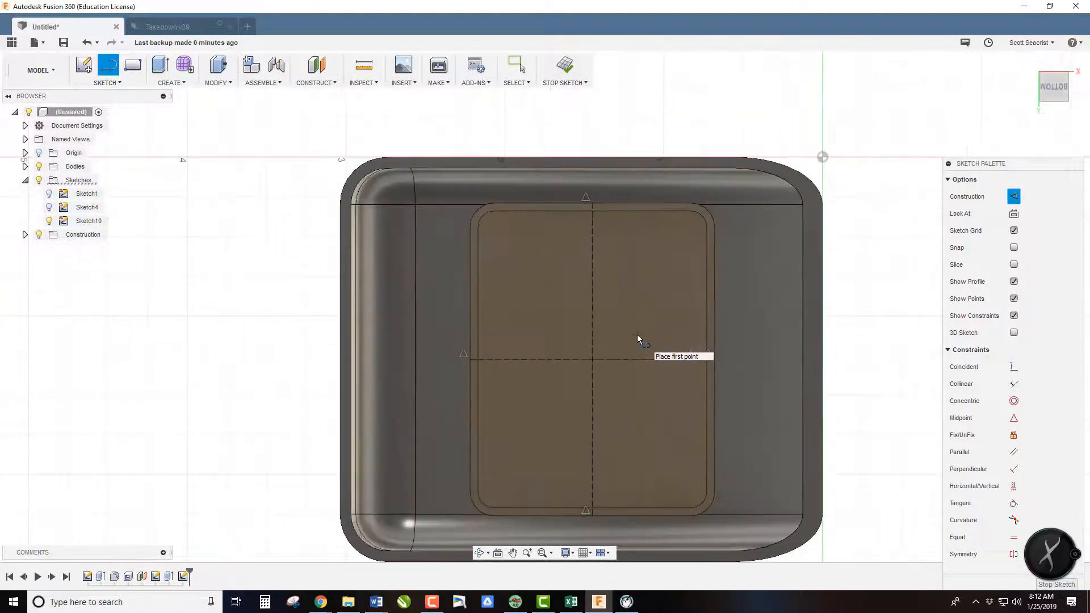
pyautogui.press('r')
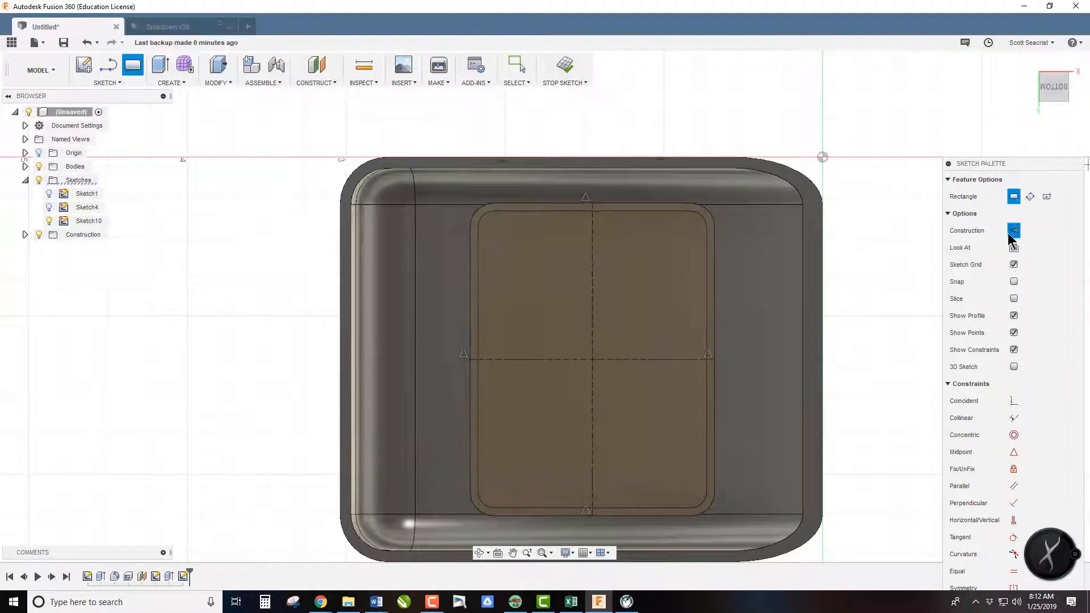
pyautogui.scroll(5, 446, 363)
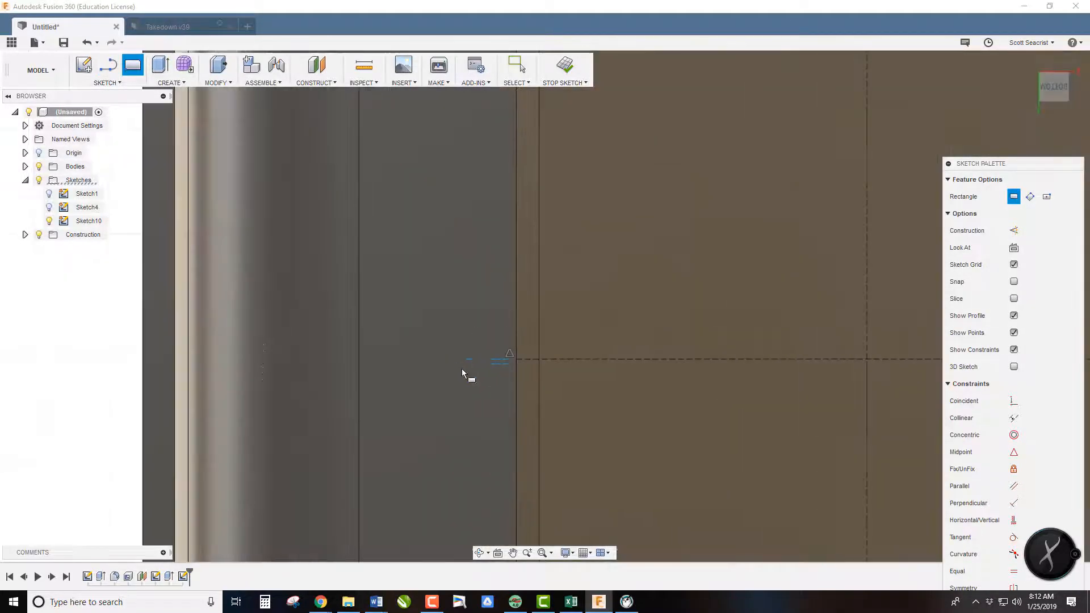
pyautogui.click(515, 382)
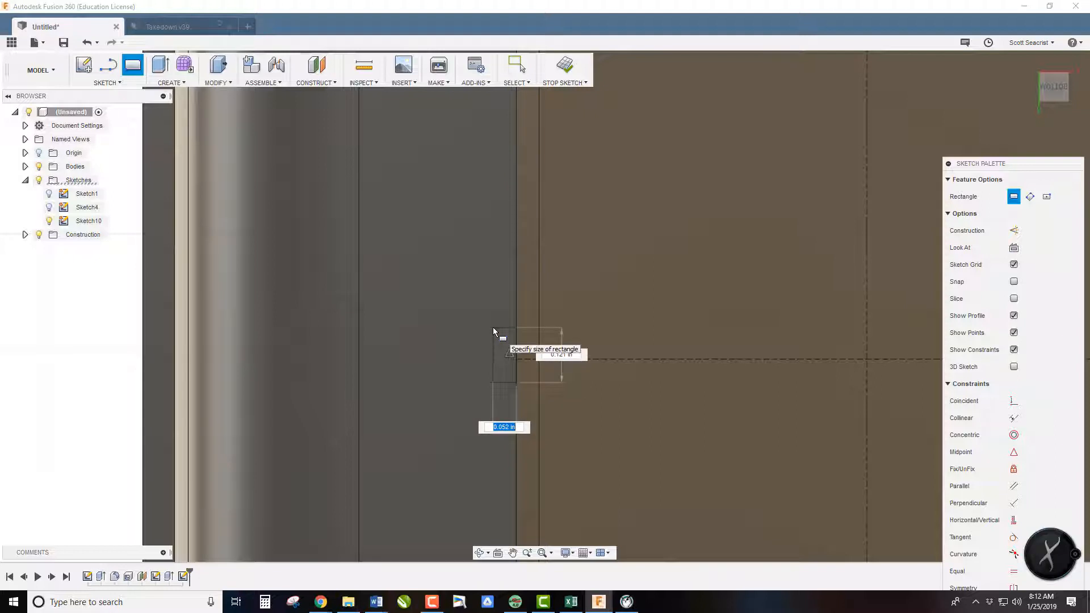
pyautogui.click(492, 328)
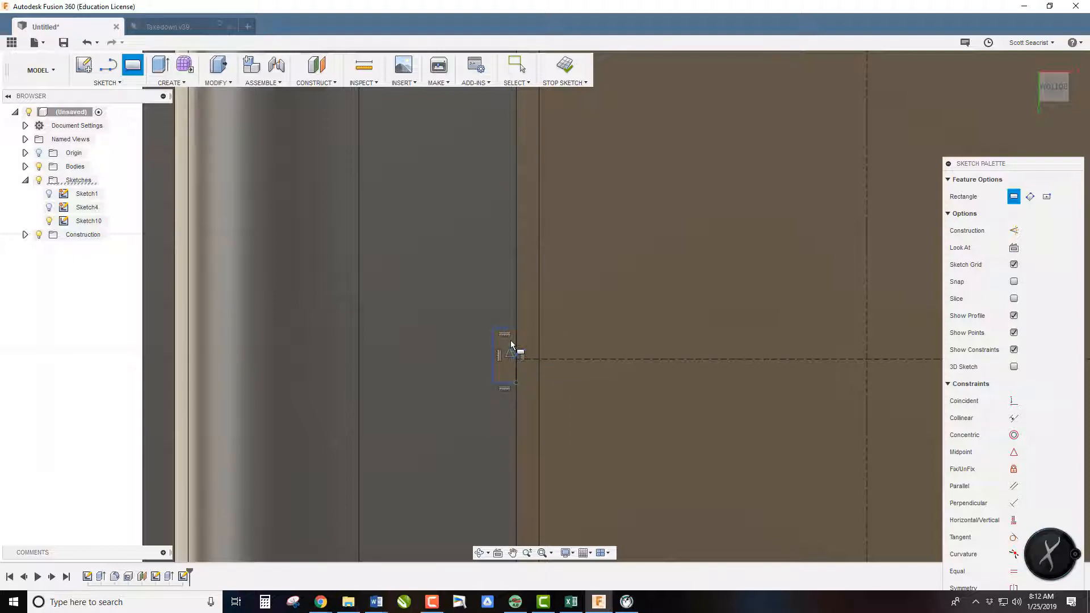
pyautogui.press('Escape')
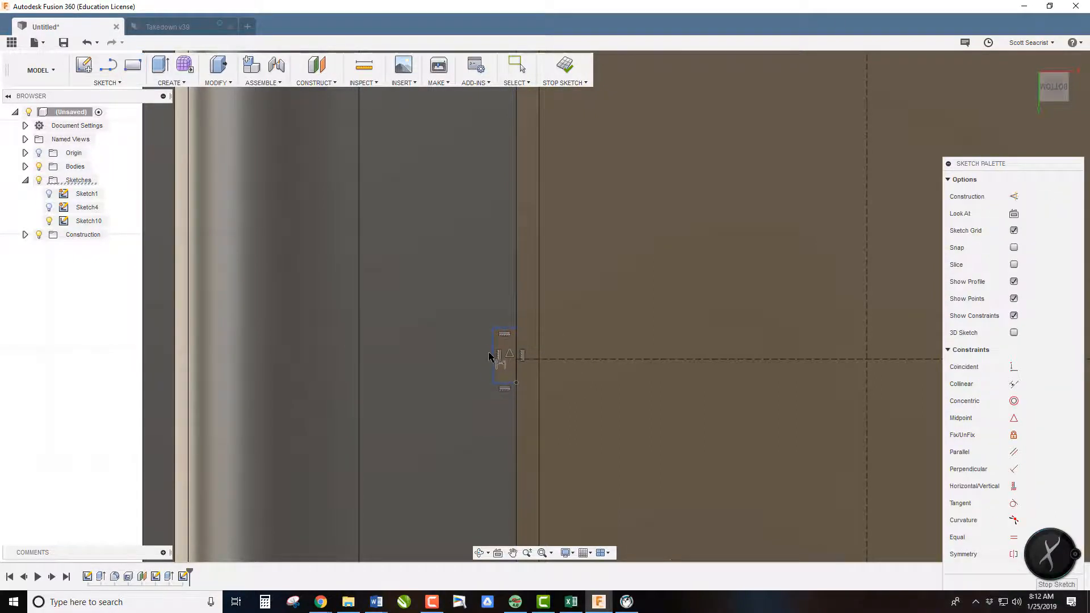
# - Dimension the small rectangle to 0.05 in along the wall's edge and 0.04 in outward from it
pyautogui.press('d')
pyautogui.click(492, 355)
pyautogui.click(474, 358)
pyautogui.press('BackSpace')
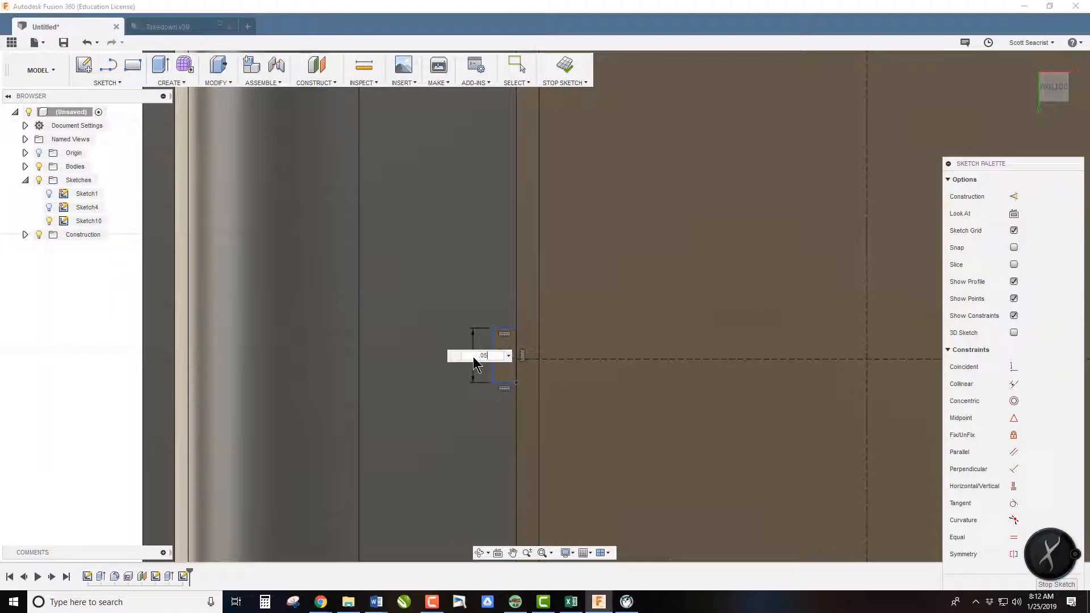
pyautogui.press('Return')
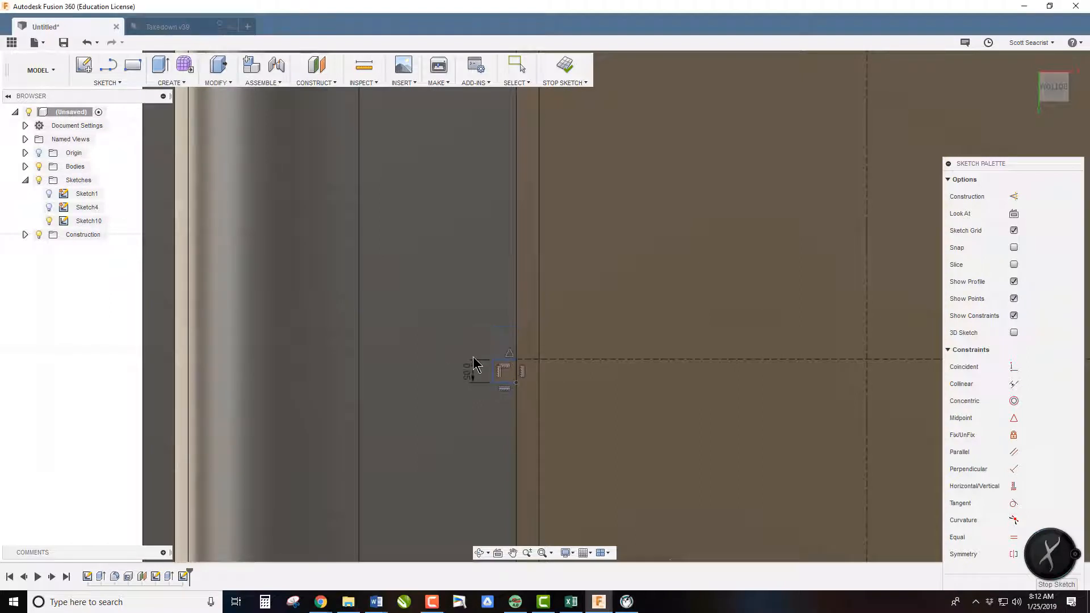
pyautogui.click(506, 356)
pyautogui.click(501, 329)
pyautogui.press('BackSpace')
pyautogui.write('.04')
pyautogui.press('Return')
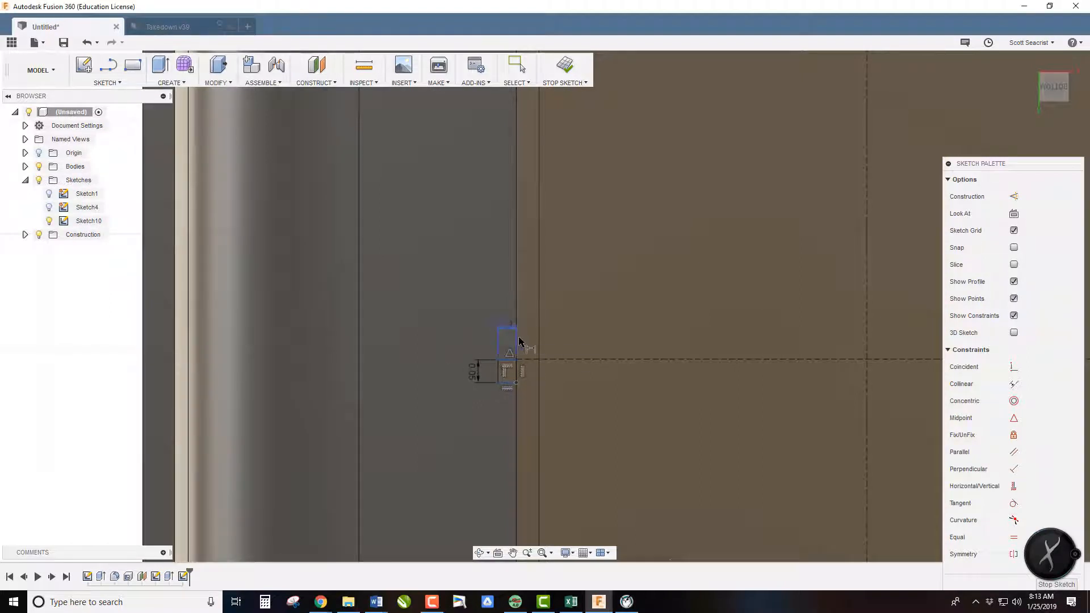
# - Center the rectangle on the horizontal construction line by dimensioning its lower side from that line as d68/2
pyautogui.scroll(3, 526, 370)
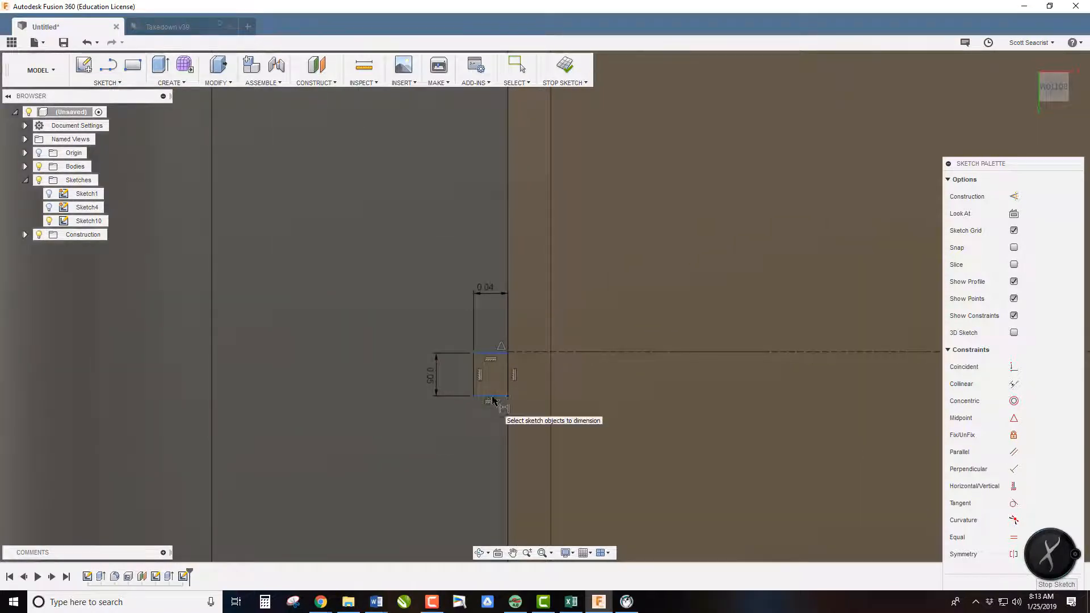
pyautogui.click(523, 354)
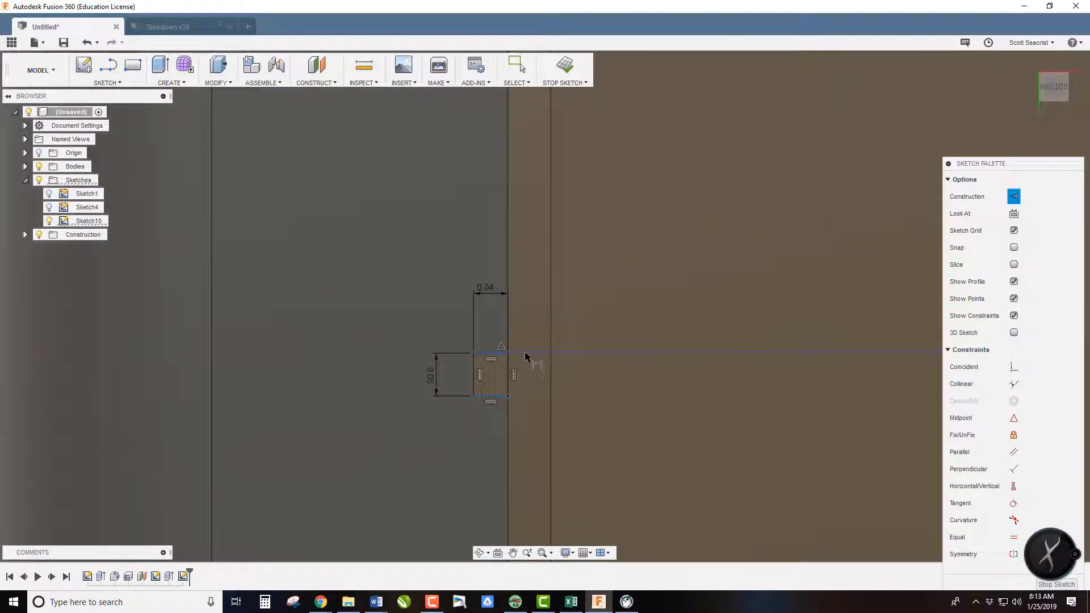
pyautogui.click(497, 397)
pyautogui.click(616, 388)
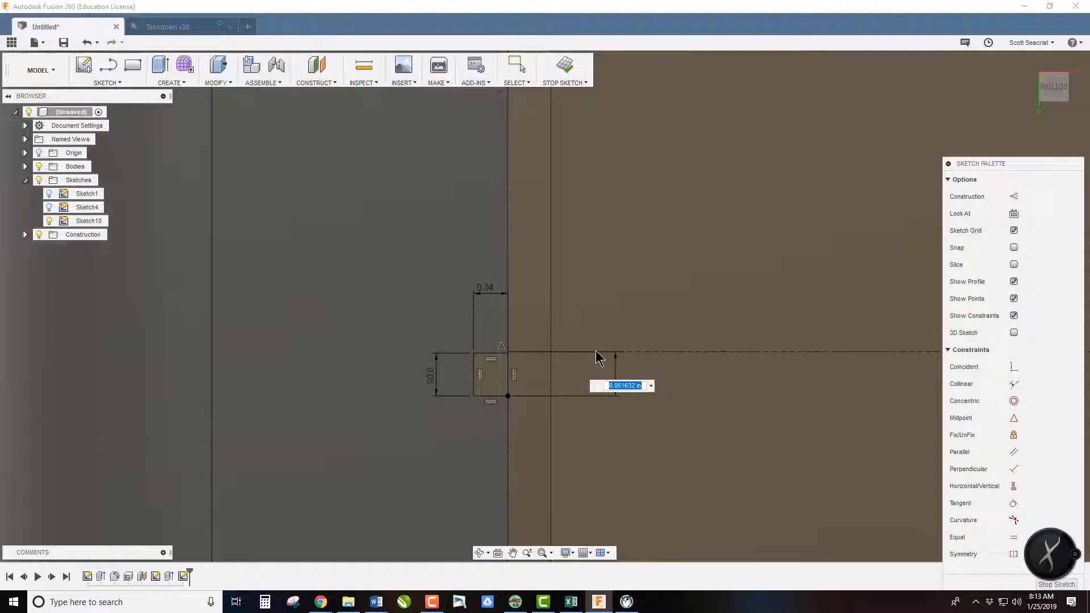
pyautogui.click(434, 385)
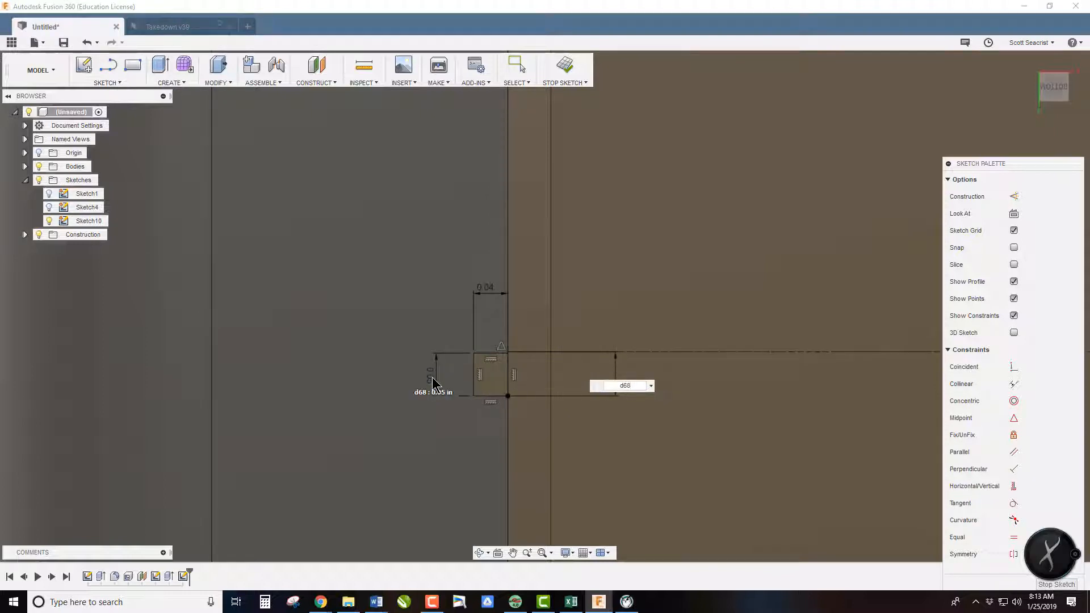
pyautogui.write('/2')
pyautogui.press('Return')
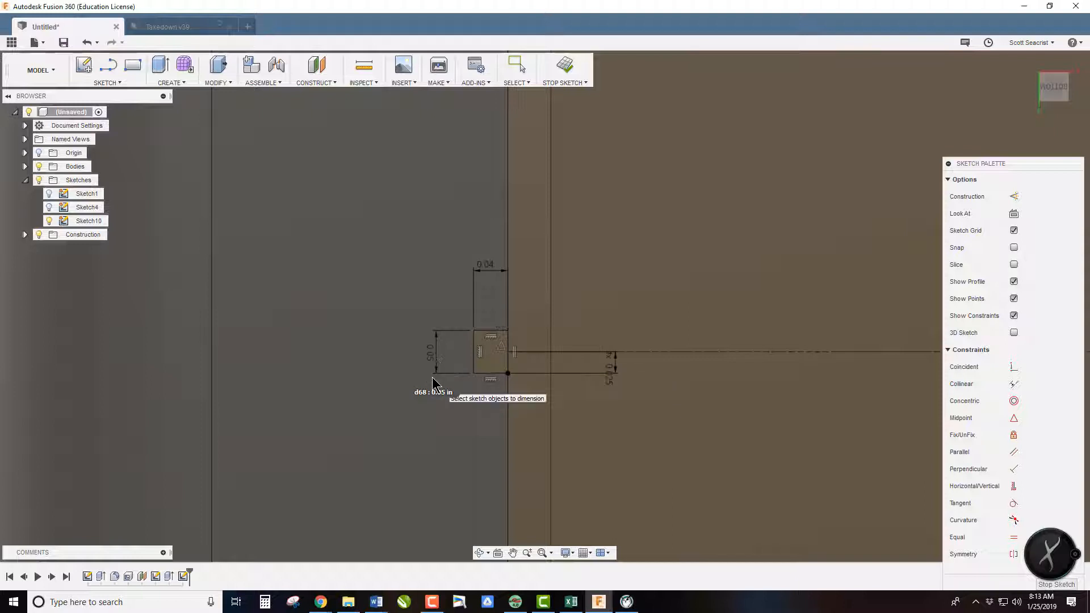
# - Mirror the four sides of the small rectangle across the vertical construction line to the wall's opposite edge
pyautogui.scroll(-10, 486, 352)
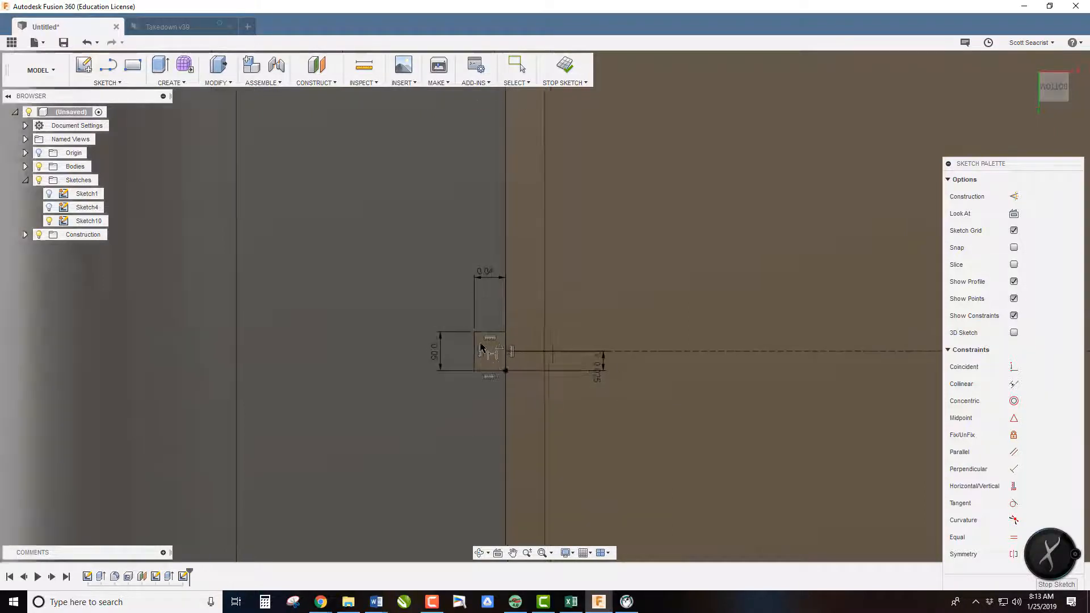
pyautogui.scroll(3, 573, 476)
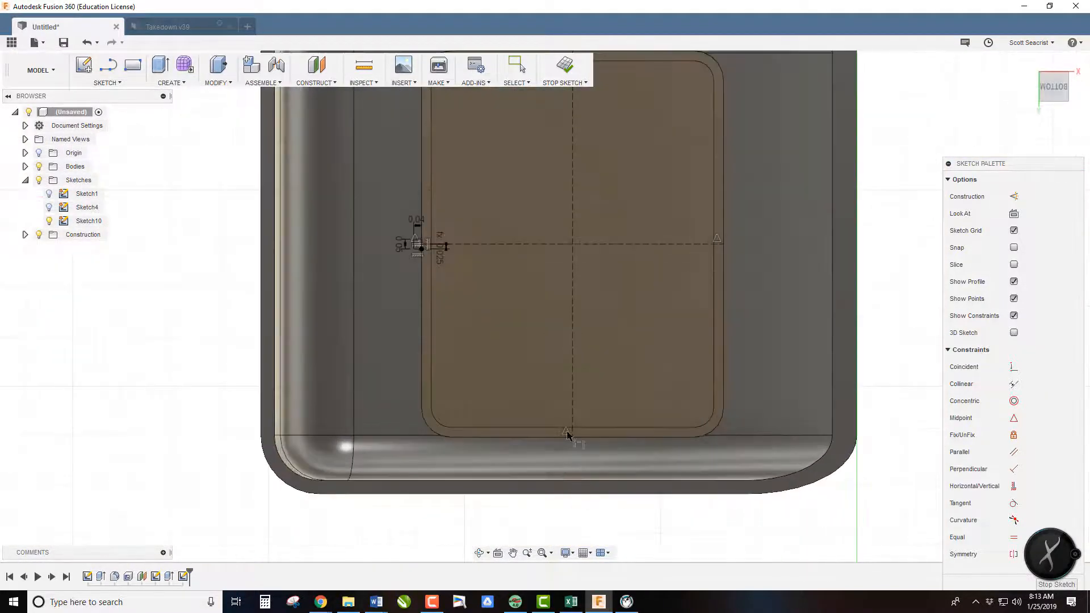
pyautogui.scroll(-1, 557, 336)
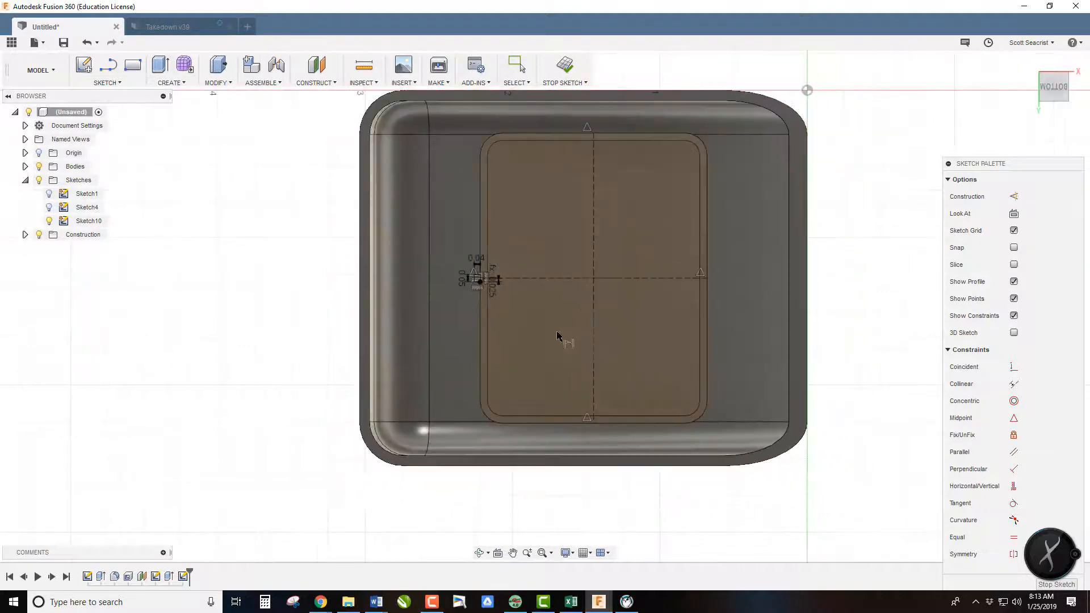
pyautogui.click(107, 84)
pyautogui.click(114, 341)
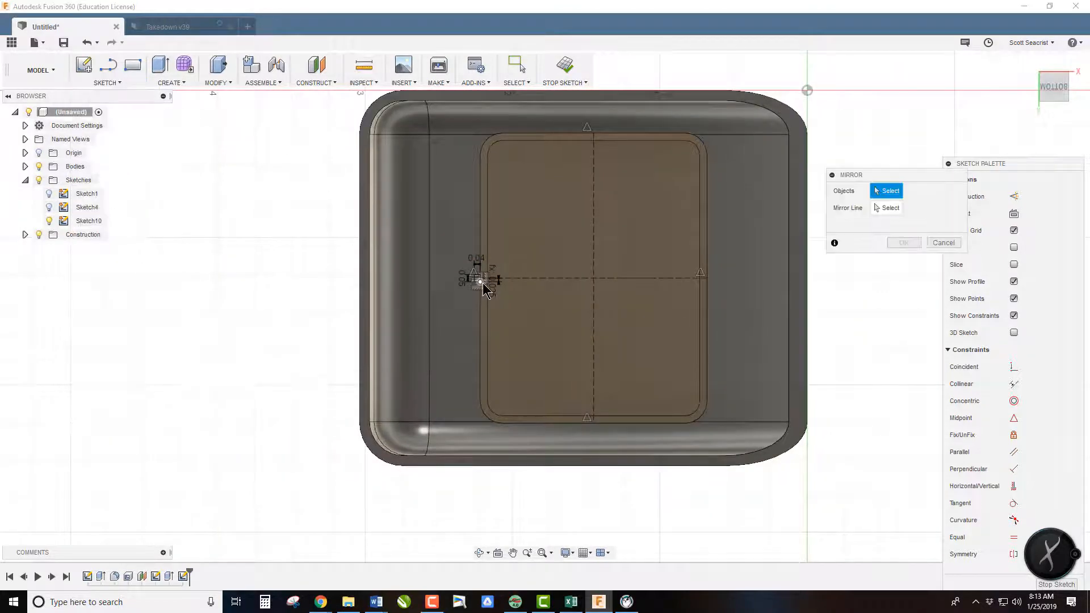
pyautogui.scroll(8, 476, 272)
pyautogui.click(460, 251)
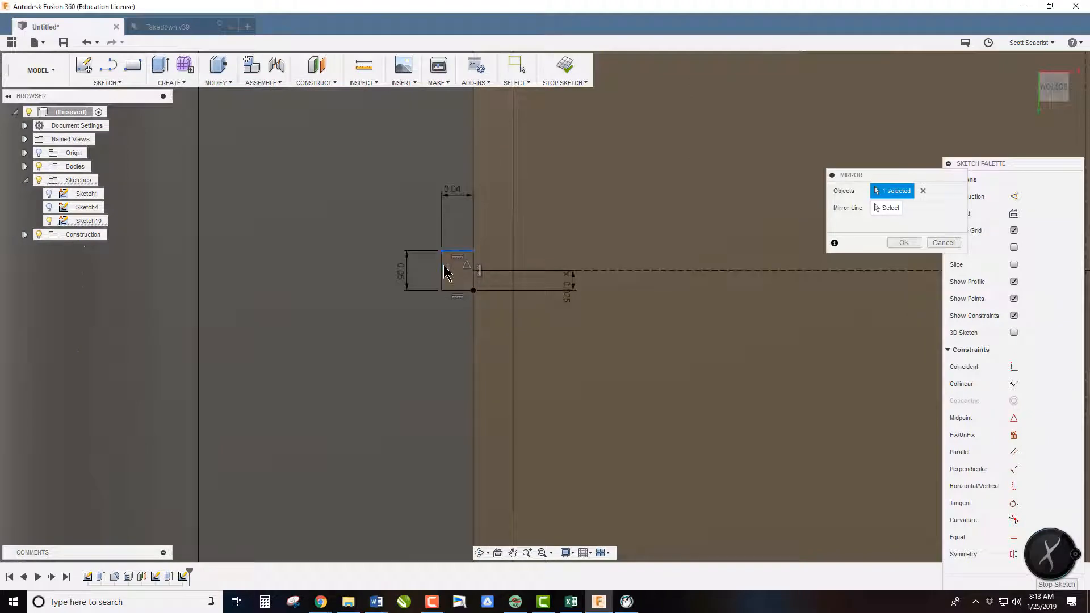
pyautogui.click(442, 272)
pyautogui.click(458, 290)
pyautogui.click(474, 281)
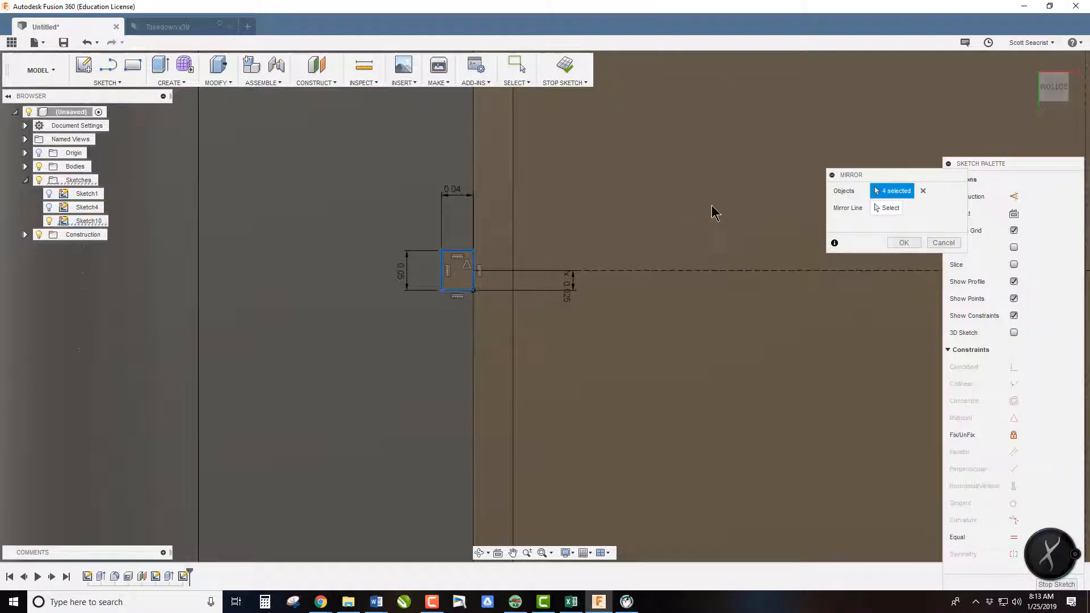
pyautogui.click(887, 208)
pyautogui.scroll(-3, 474, 218)
pyautogui.scroll(-2, 475, 217)
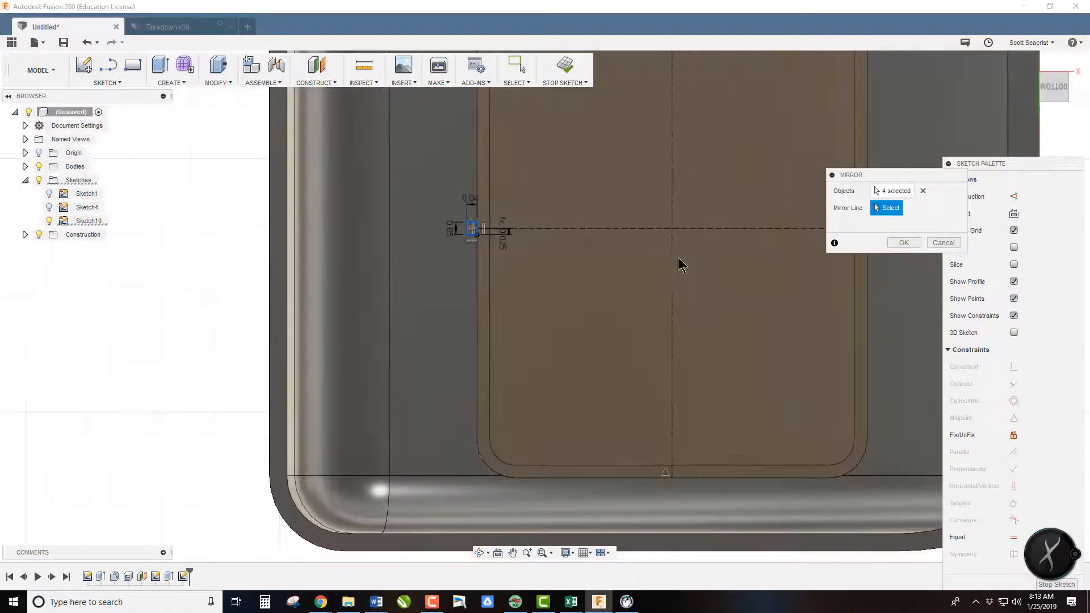
pyautogui.click(674, 263)
pyautogui.click(903, 243)
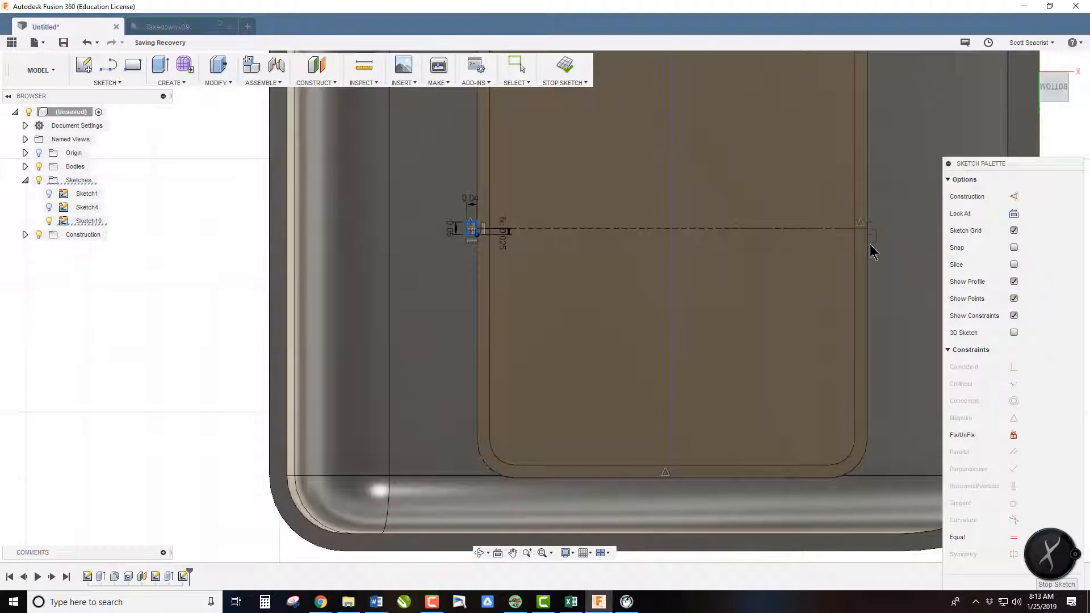
# - Draw another rectangle, about 0.085 by 0.046 in, outside the wall's lower edge near its lower-left rounded corner
pyautogui.scroll(2, 564, 464)
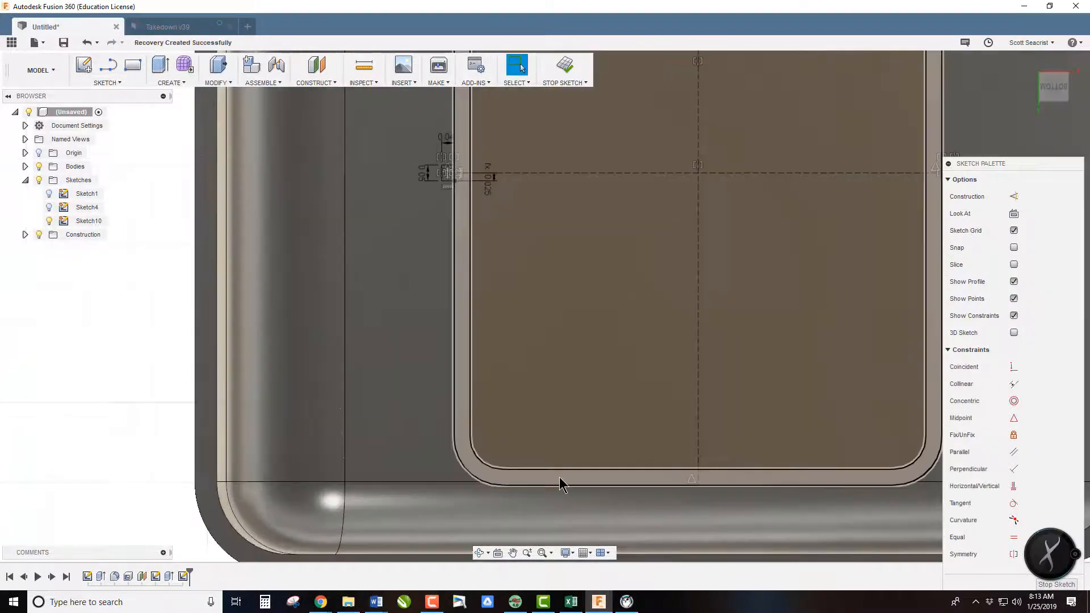
pyautogui.click(134, 67)
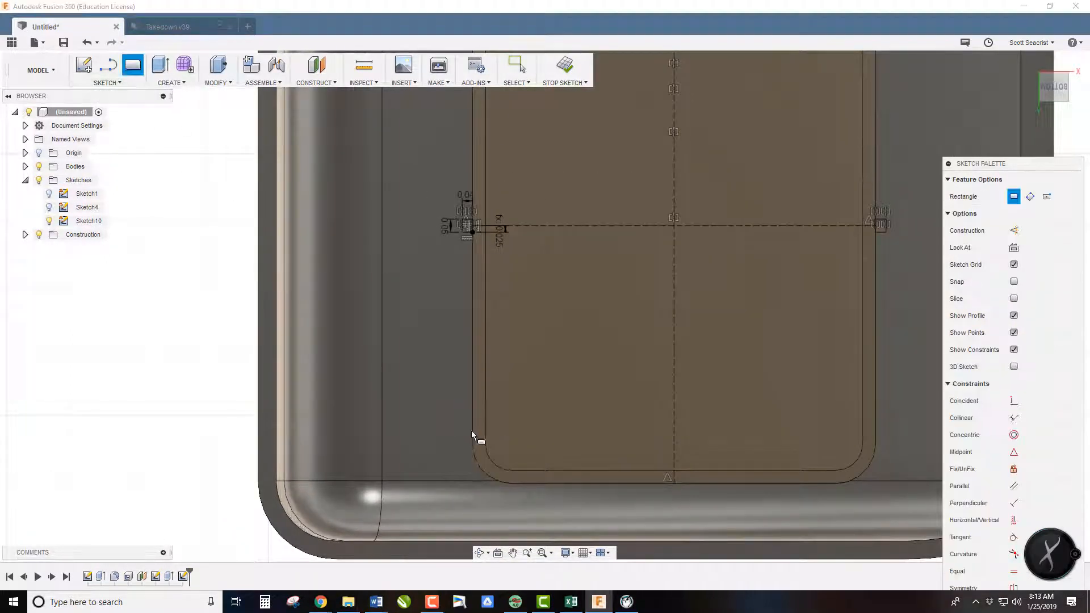
pyautogui.click(535, 482)
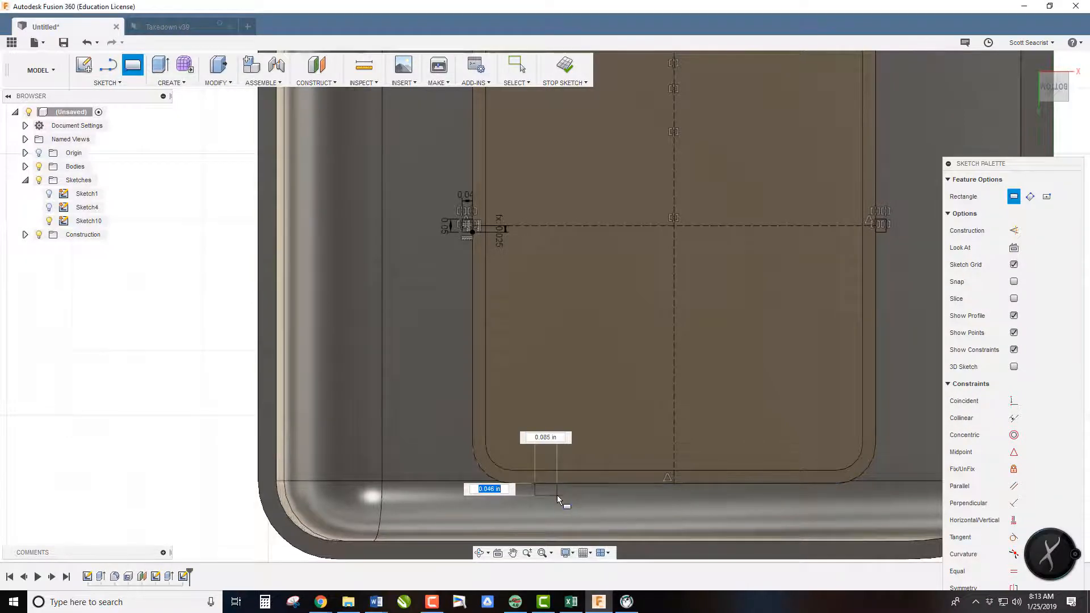
pyautogui.scroll(2, 556, 499)
pyautogui.scroll(2, 556, 500)
pyautogui.press('Escape')
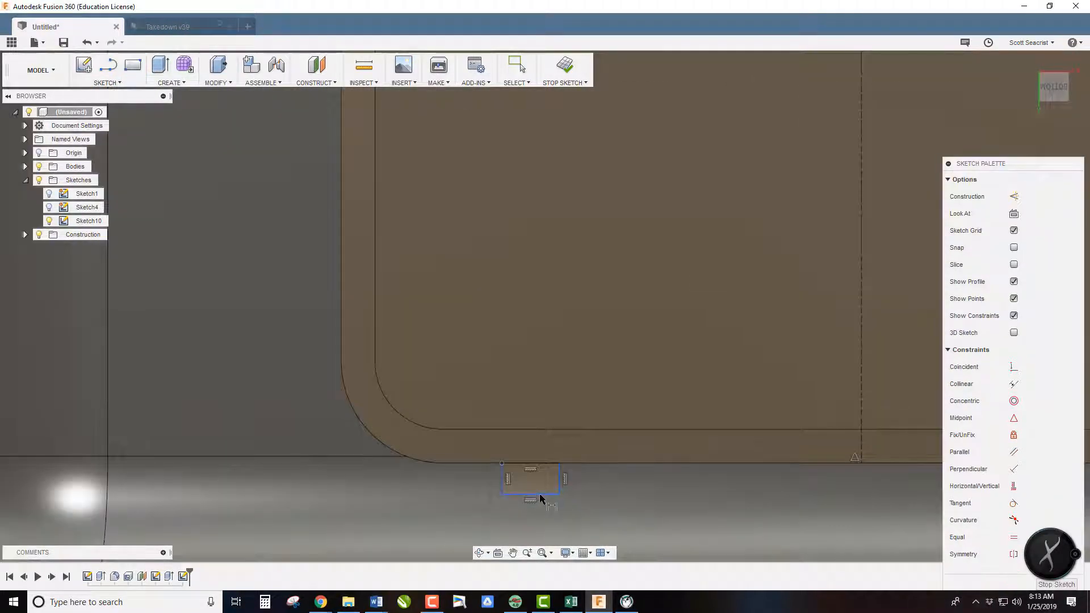
# - Dimension the lower rectangle to 0.05 in along the wall's edge and 0.04 in outward from it
pyautogui.click(540, 499)
pyautogui.click(544, 521)
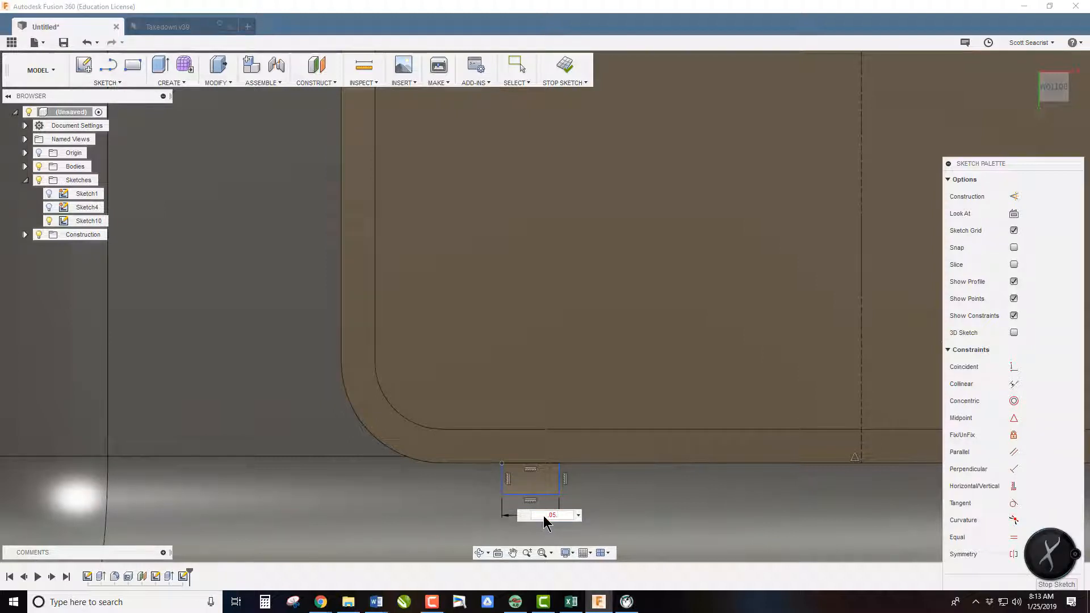
pyautogui.press('Return')
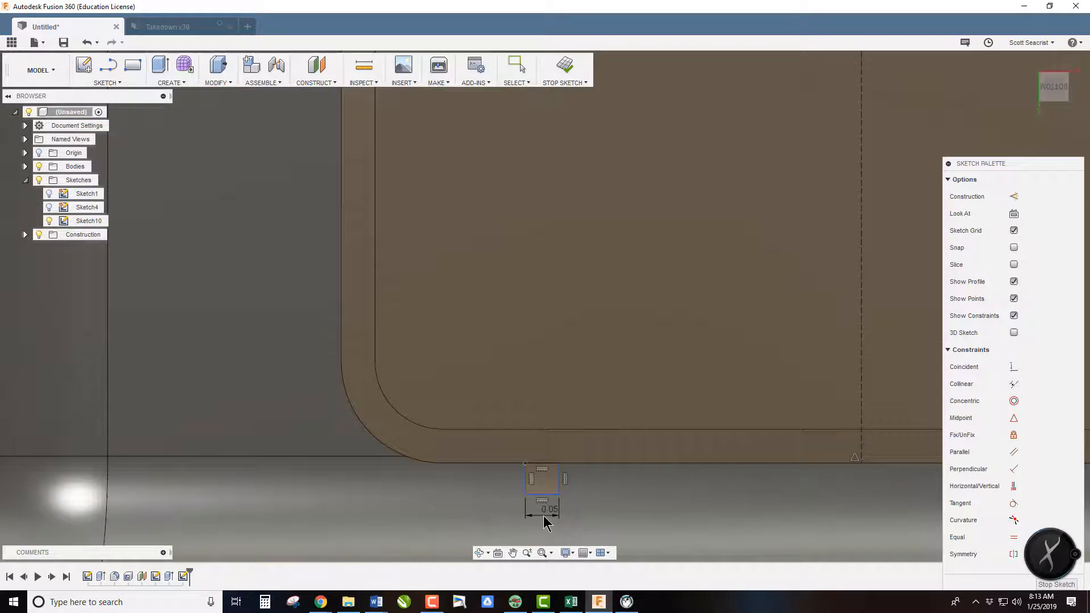
pyautogui.click(524, 483)
pyautogui.click(502, 482)
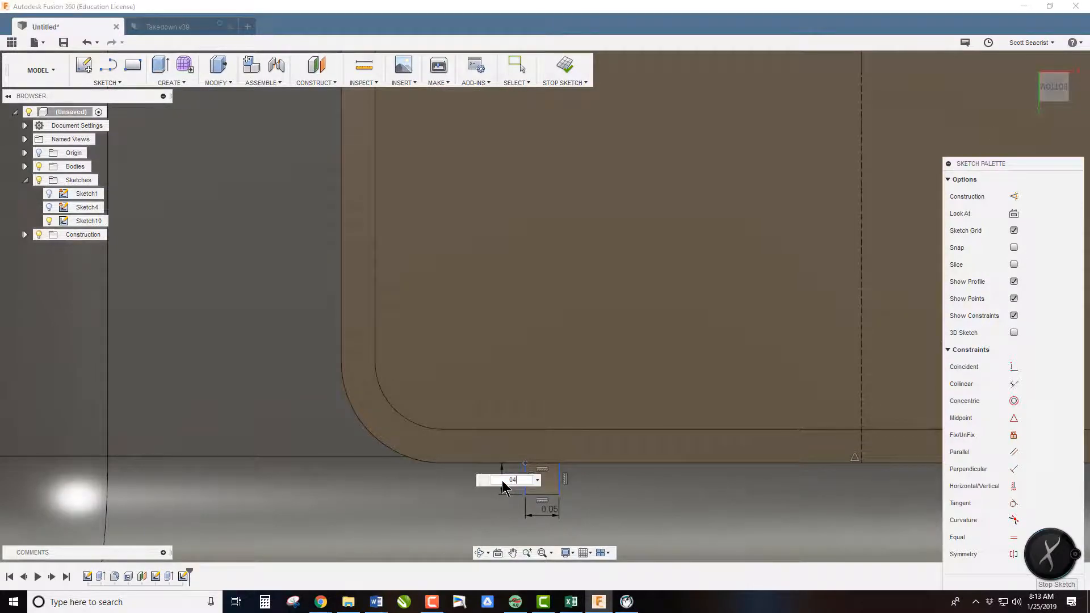
pyautogui.write('0.04')
pyautogui.press('Return')
# - Dimension the lower rectangle's right side from the body's outer right edge as 1.94 in-(d71/2)
pyautogui.scroll(5, 394, 445)
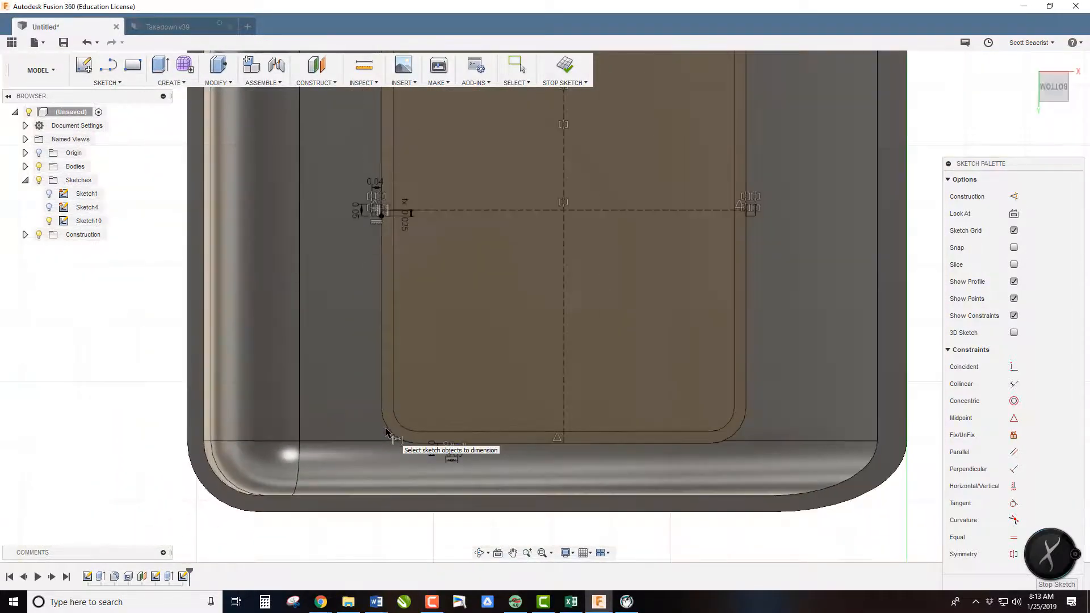
pyautogui.scroll(-5, 437, 446)
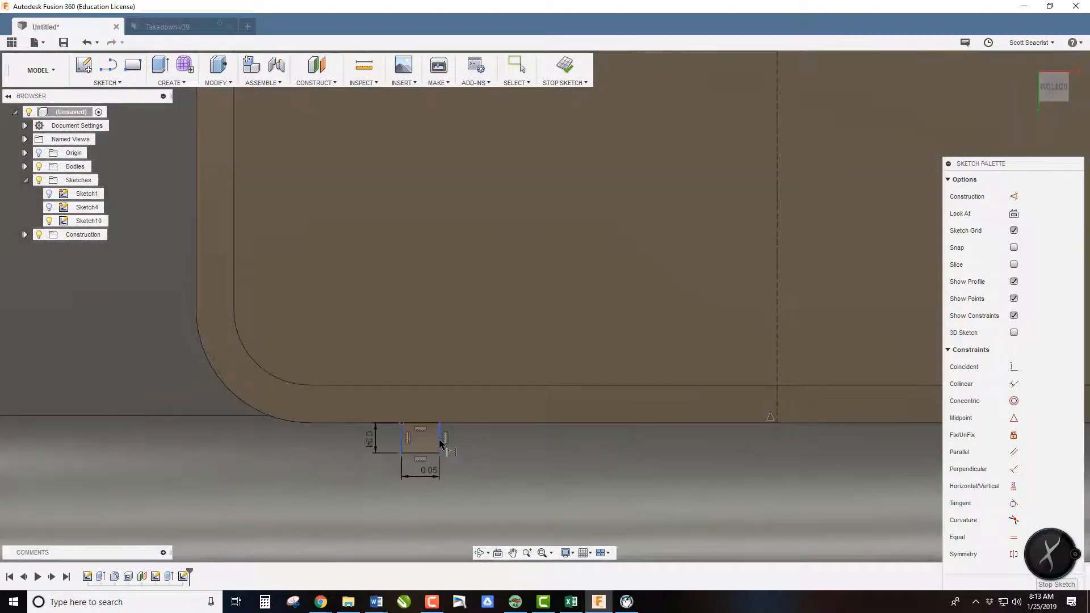
pyautogui.scroll(4, 431, 444)
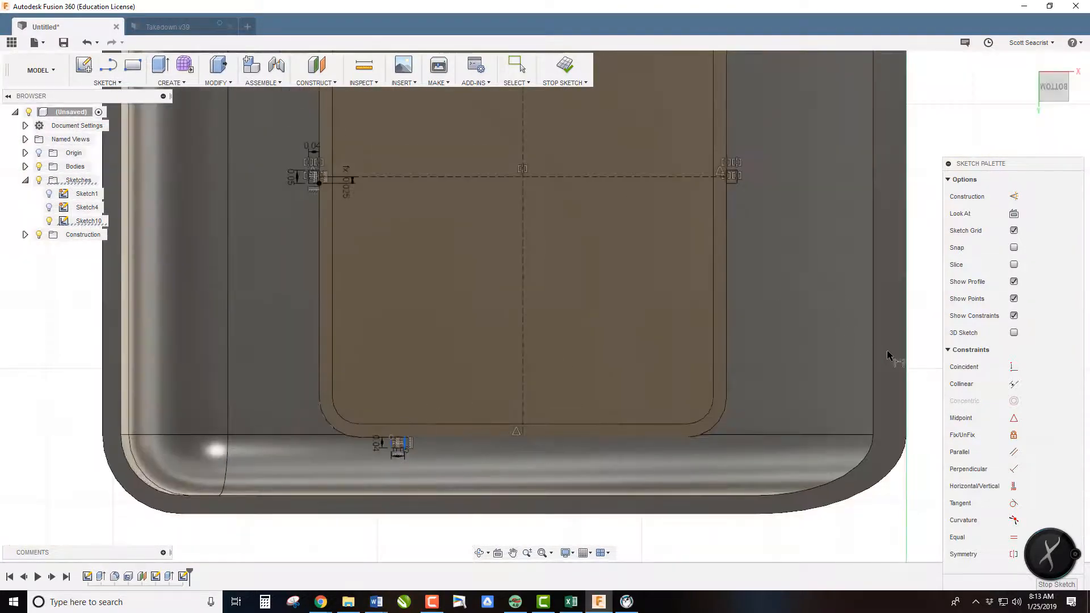
pyautogui.click(907, 372)
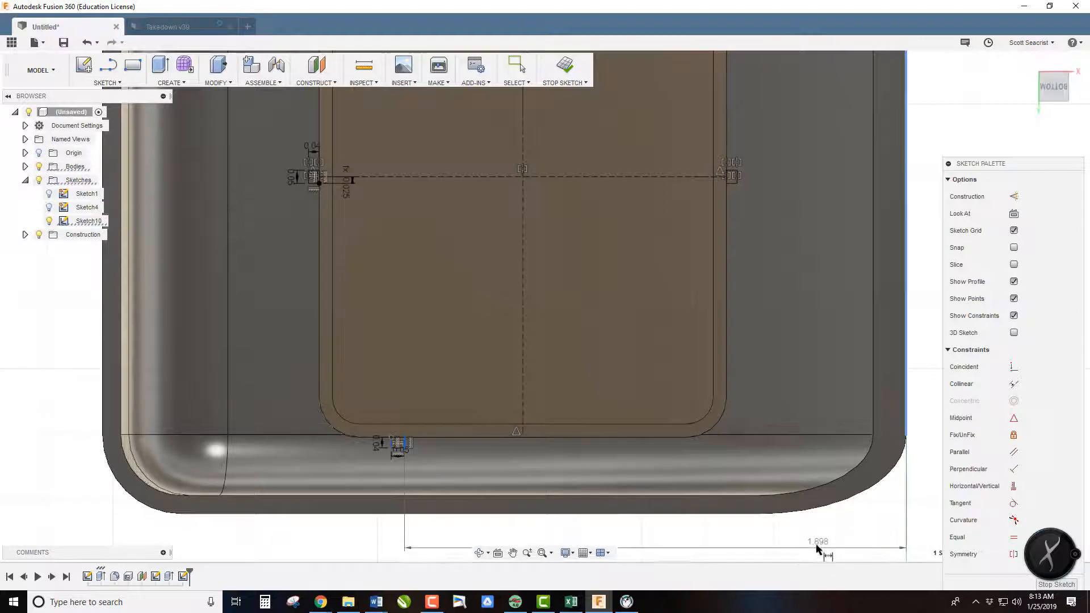
pyautogui.click(792, 543)
pyautogui.write('1.94')
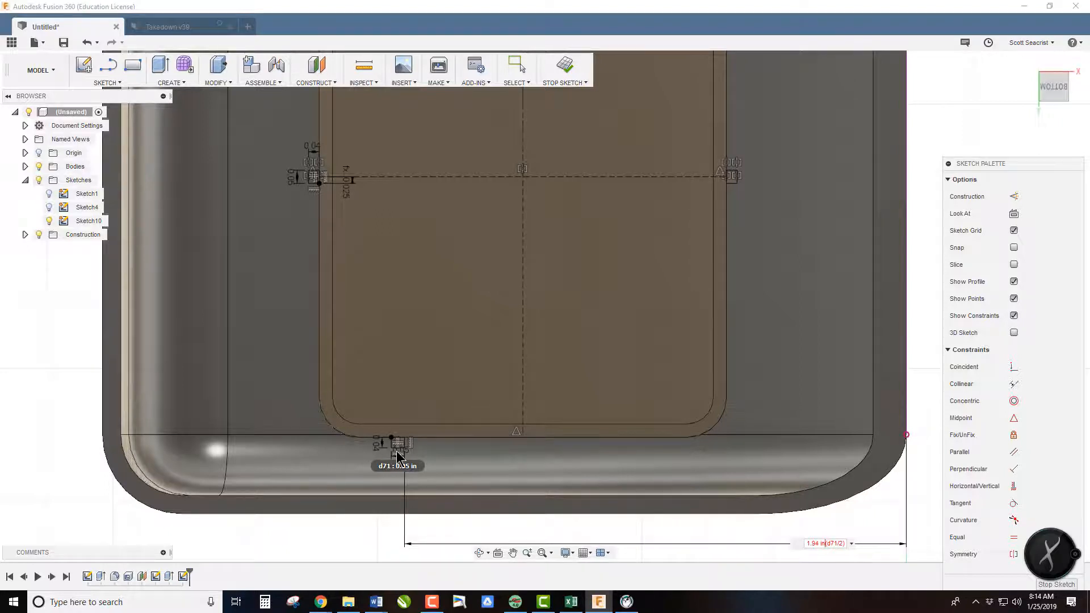
pyautogui.write('-')
pyautogui.scroll(3, 403, 452)
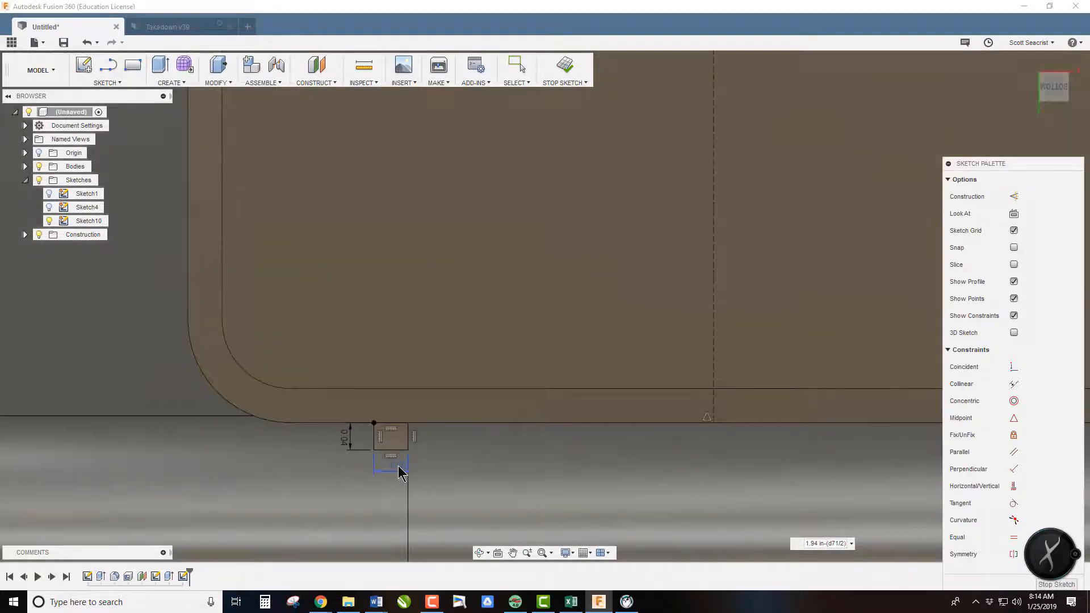
pyautogui.scroll(-5, 398, 462)
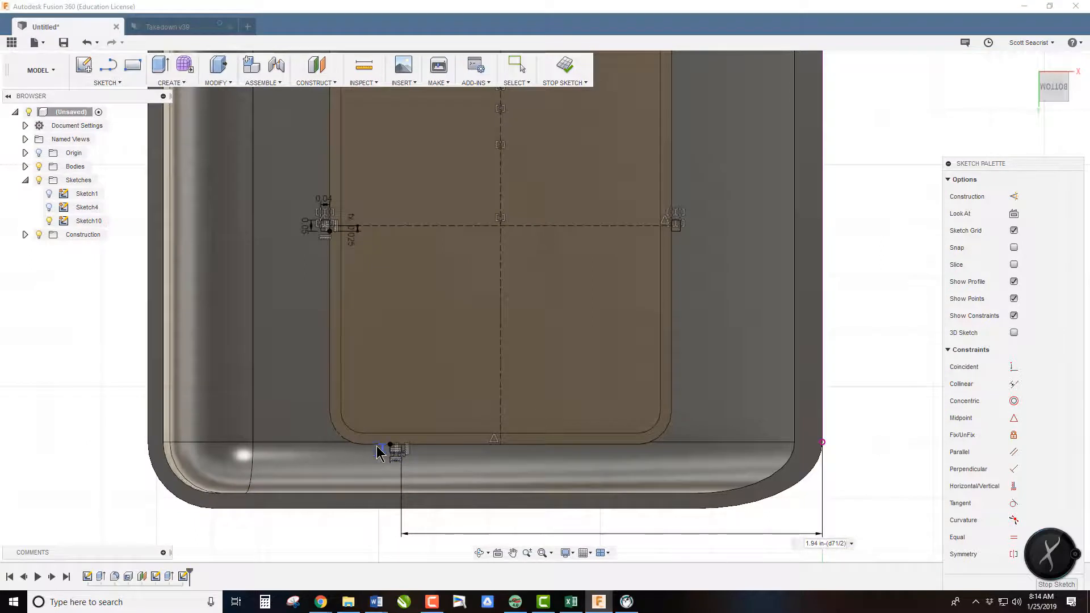
pyautogui.press('Return')
pyautogui.scroll(1, 440, 454)
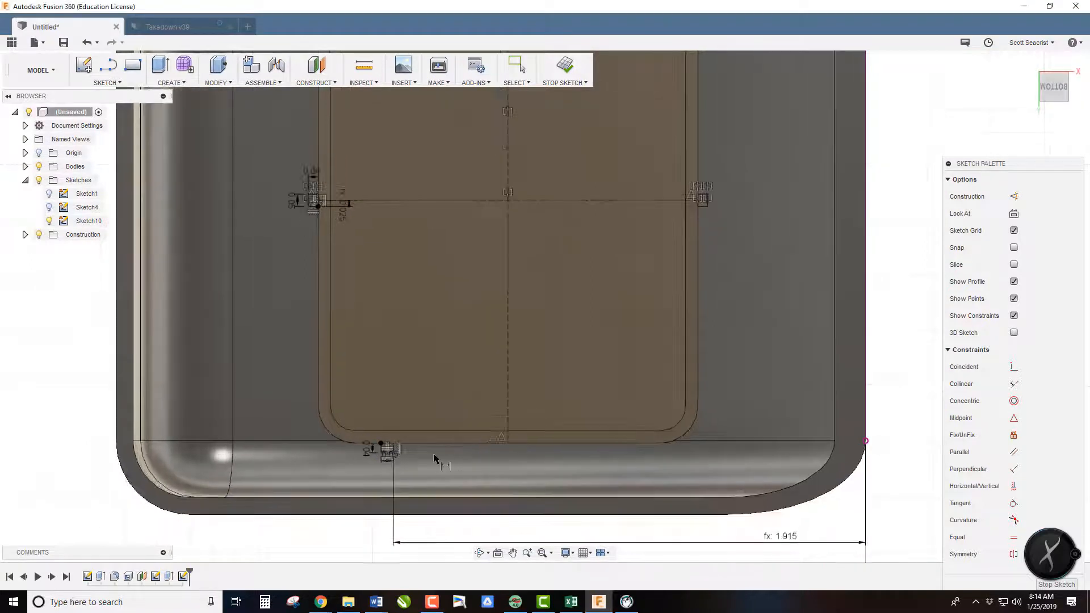
# - Mirror the four sides of the lower rectangle across the vertical construction line
pyautogui.click(108, 83)
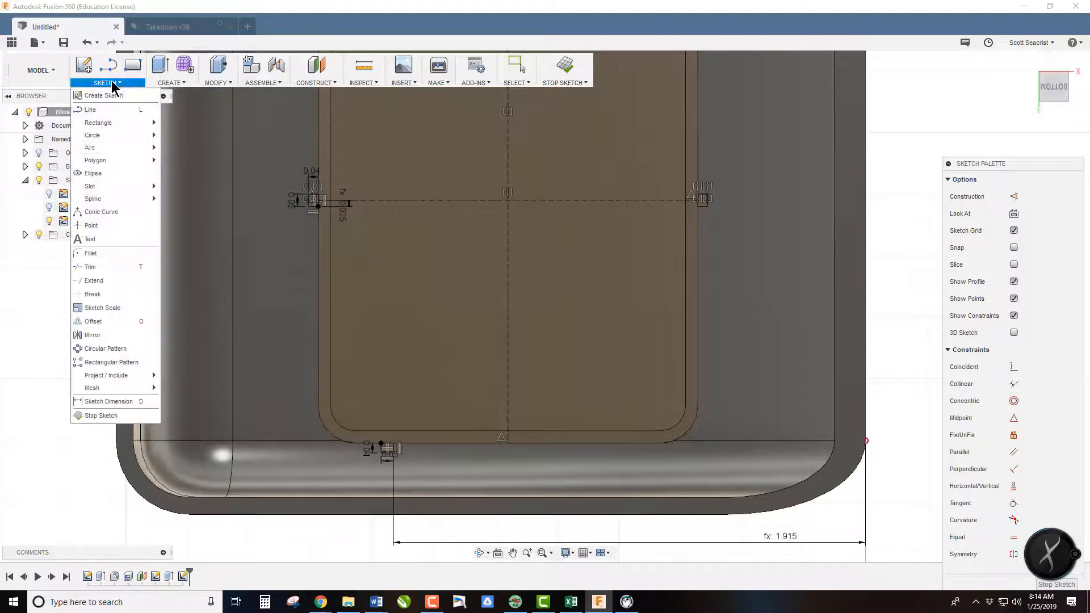
pyautogui.click(92, 335)
pyautogui.scroll(4, 386, 451)
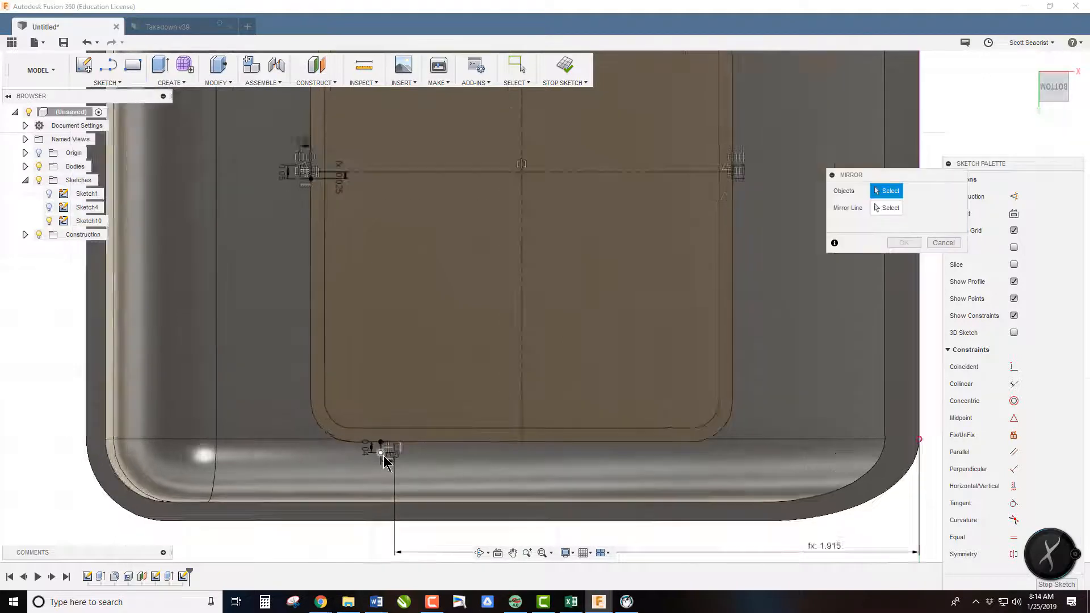
pyautogui.click(392, 448)
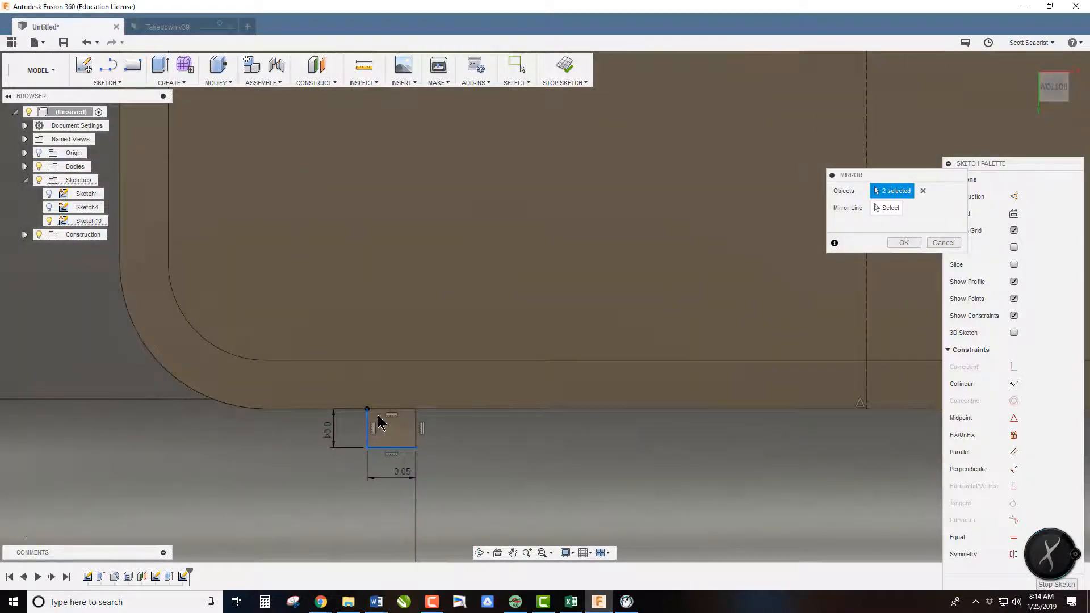
pyautogui.click(382, 409)
pyautogui.click(416, 426)
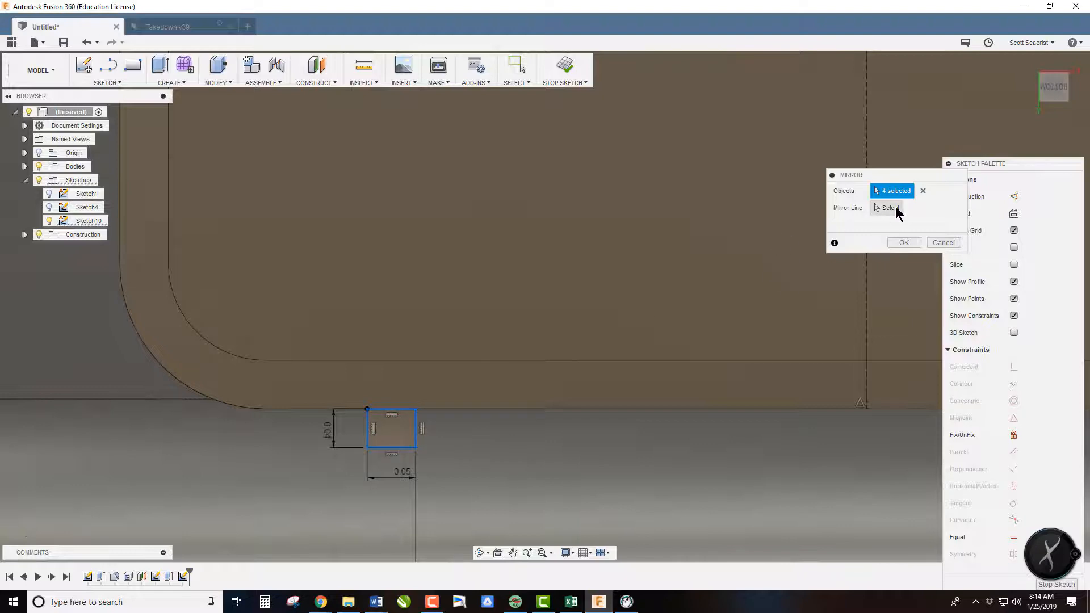
pyautogui.click(890, 208)
pyautogui.click(867, 307)
pyautogui.click(904, 242)
pyautogui.scroll(-5, 513, 260)
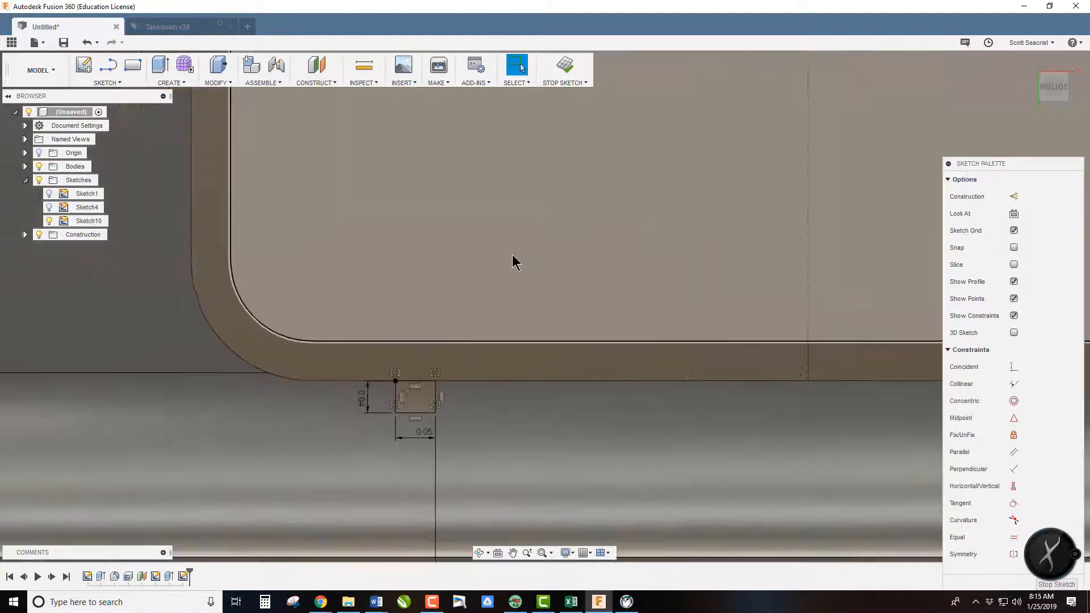
pyautogui.scroll(2, 789, 320)
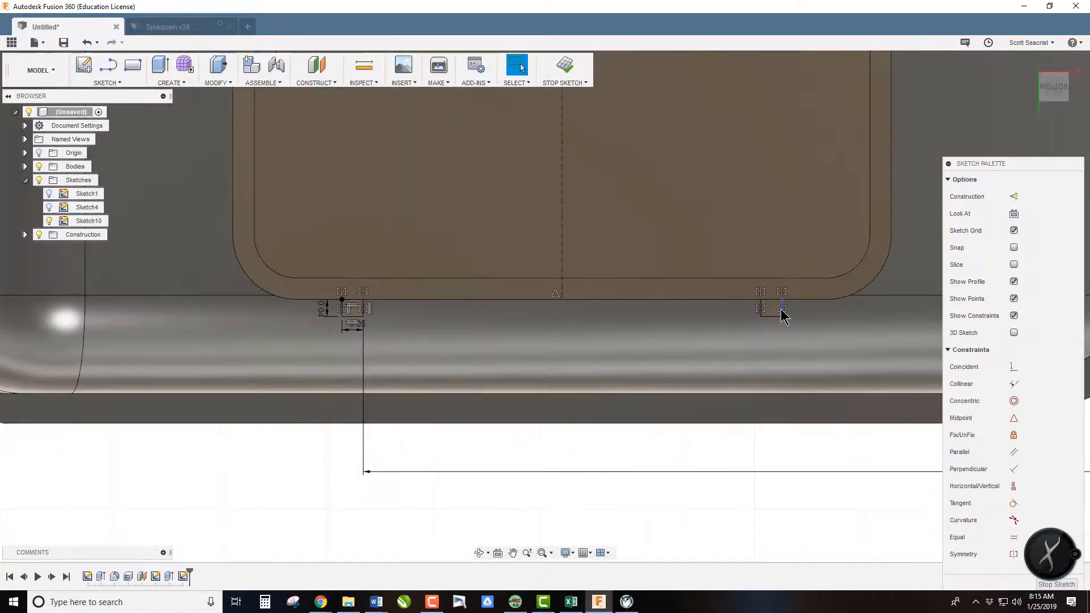
# - Mirror both lower rectangles across the horizontal construction line to the wall's upper edge
pyautogui.click(106, 83)
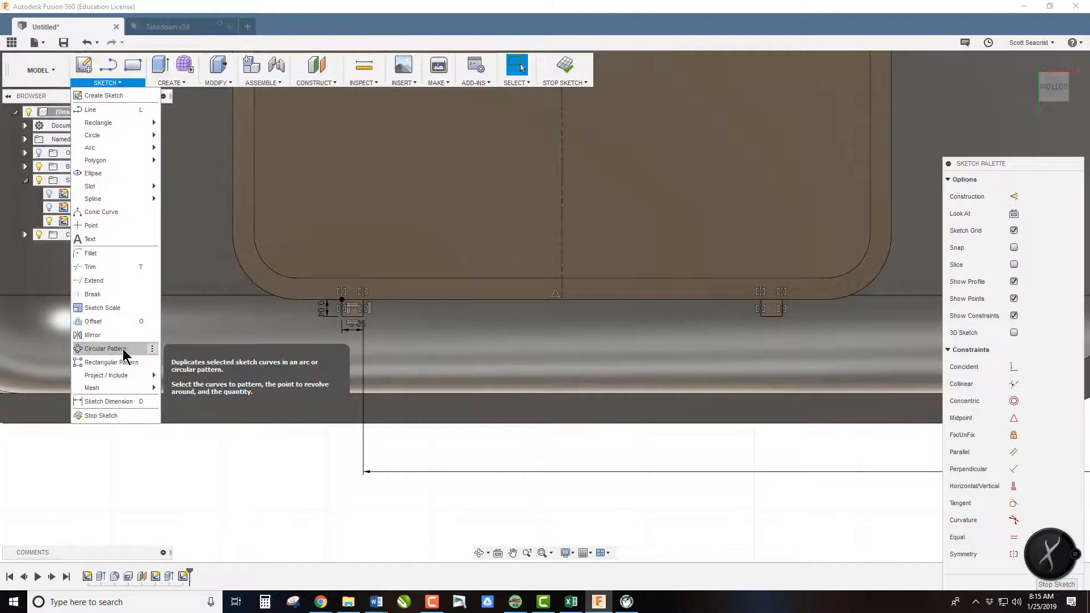
pyautogui.click(93, 335)
pyautogui.scroll(1, 339, 304)
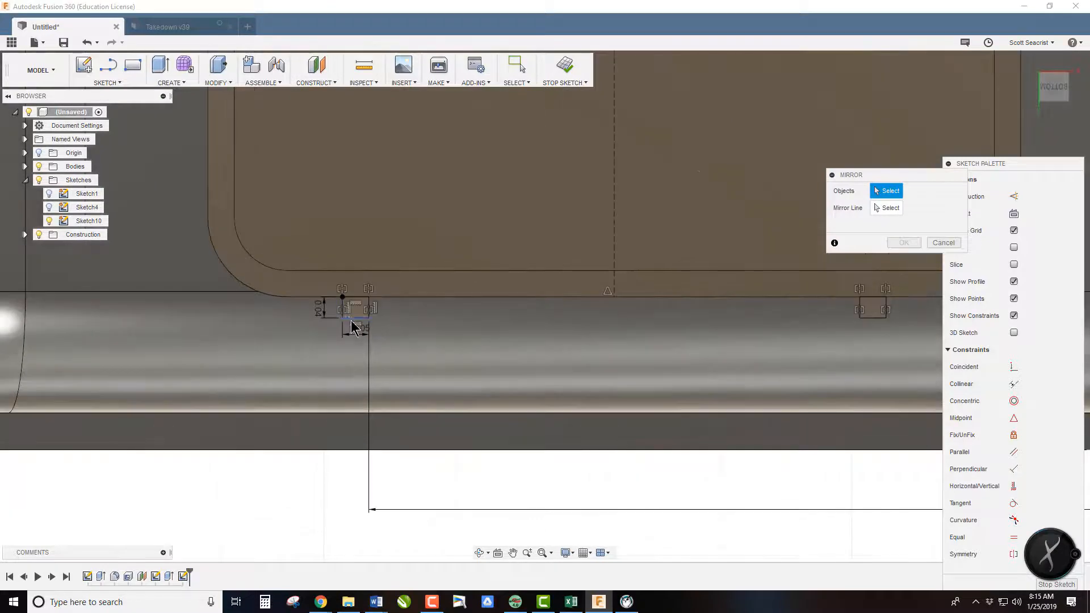
pyautogui.click(352, 319)
pyautogui.click(343, 309)
pyautogui.click(356, 299)
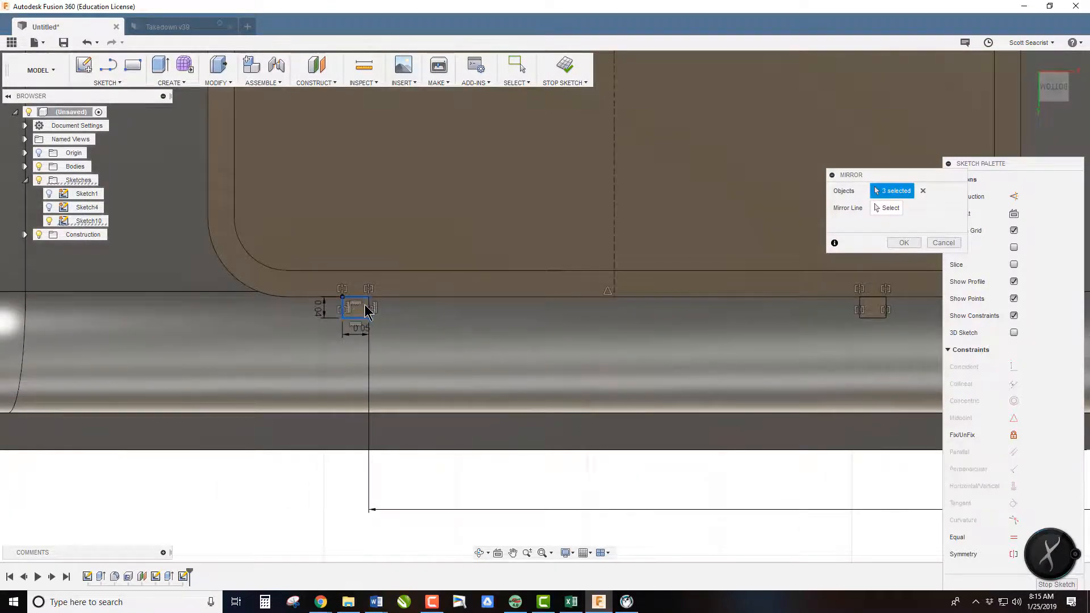
pyautogui.click(370, 309)
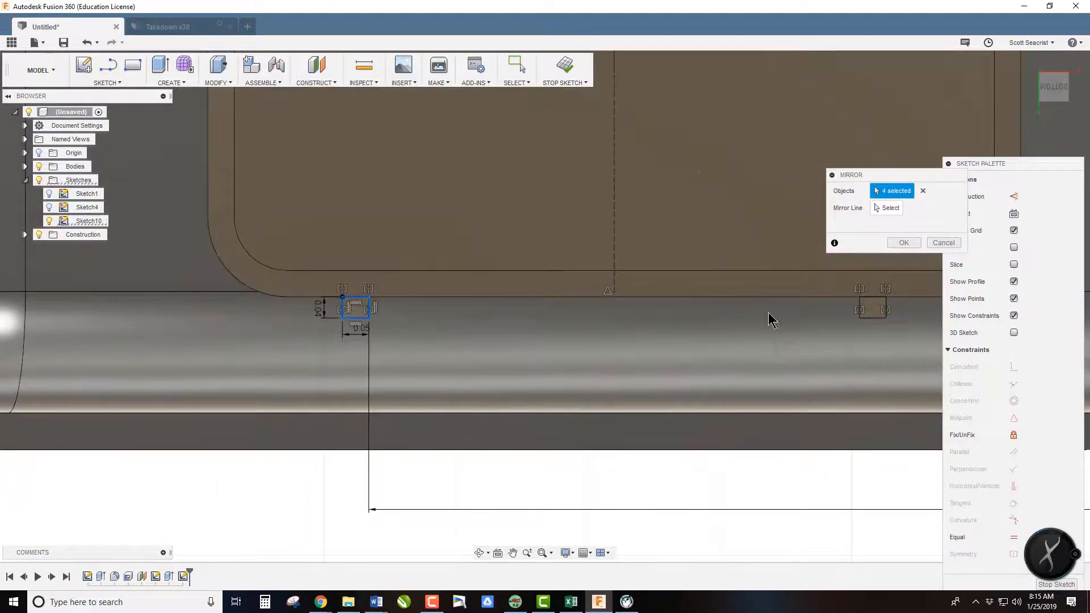
pyautogui.click(861, 310)
pyautogui.click(885, 314)
pyautogui.click(878, 319)
pyautogui.click(887, 207)
pyautogui.scroll(-5, 738, 385)
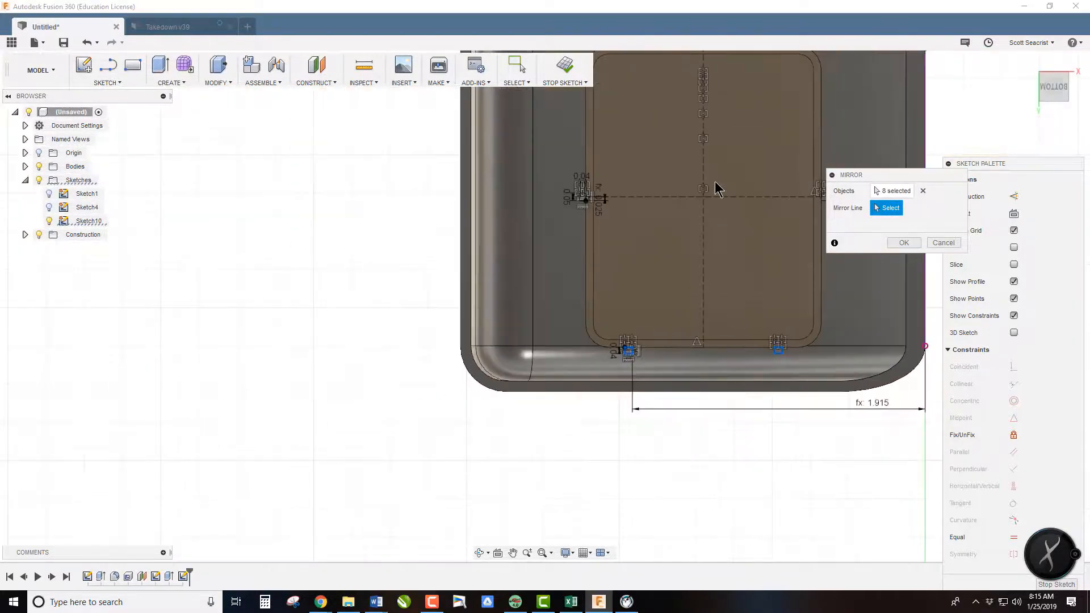
pyautogui.click(735, 198)
pyautogui.scroll(-3, 735, 204)
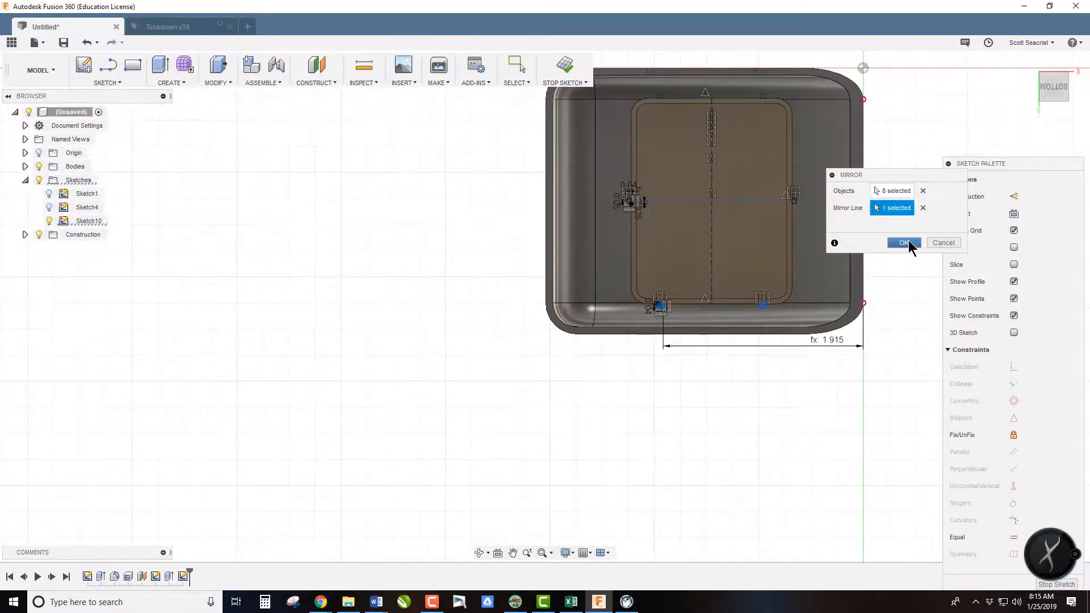
pyautogui.click(904, 243)
pyautogui.scroll(3, 738, 105)
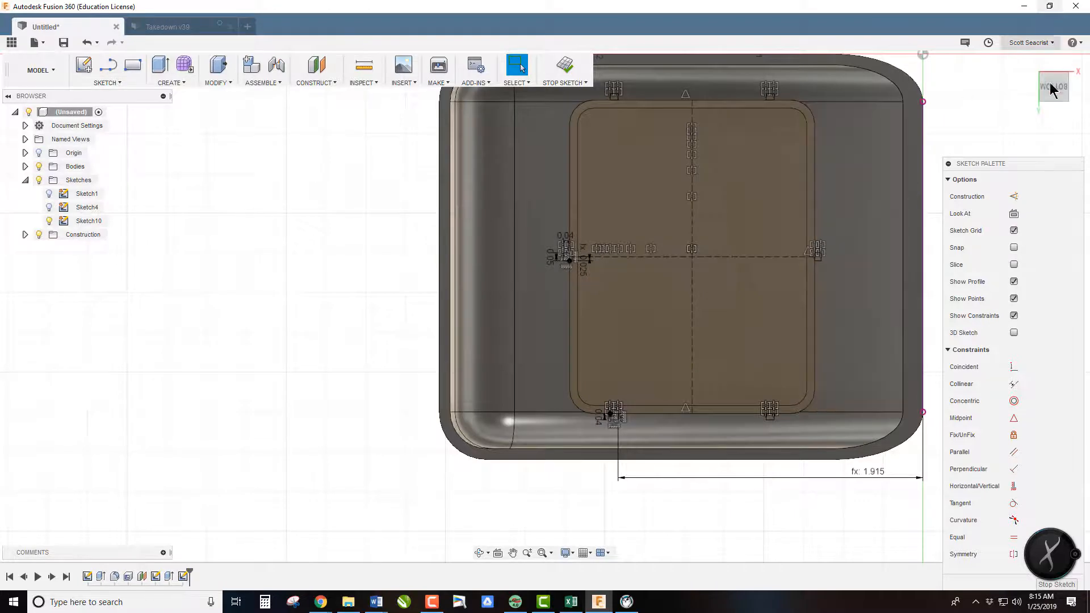
# - Extrude the two lower rectangles To Object up to the curved inner face beneath them, joining them to the body
pyautogui.moveTo(1057, 87); pyautogui.dragTo(908, 185)
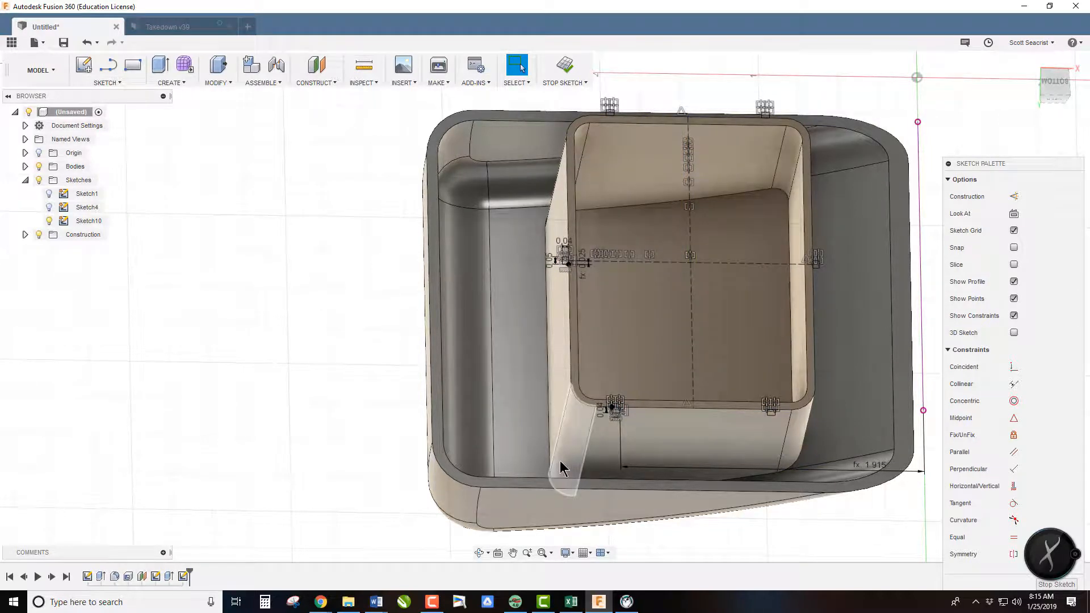
pyautogui.press('e')
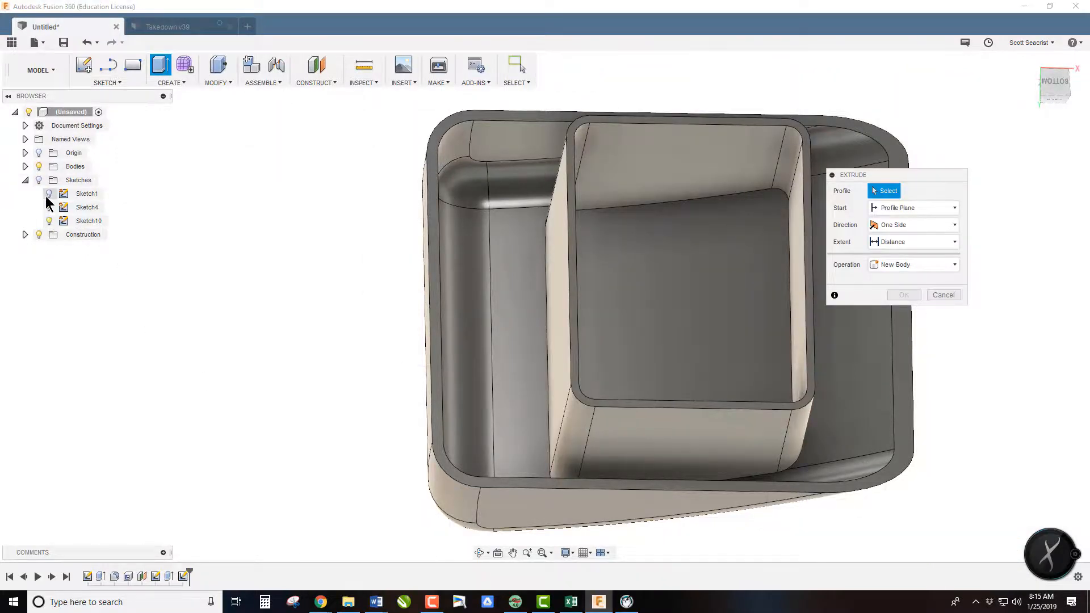
pyautogui.click(39, 180)
pyautogui.scroll(5, 573, 262)
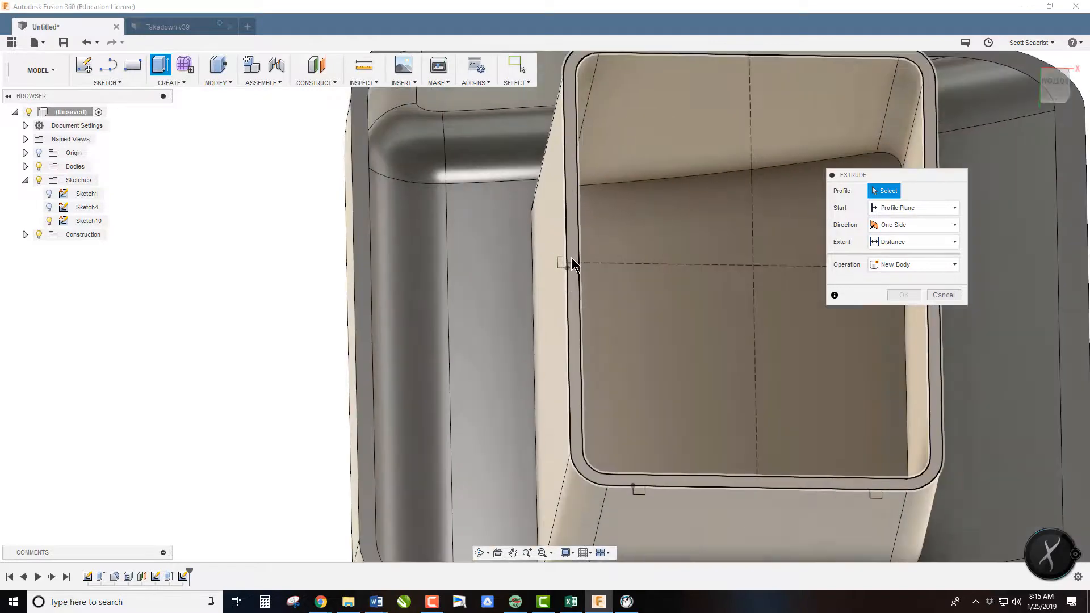
pyautogui.scroll(-5, 577, 291)
pyautogui.scroll(6, 624, 454)
pyautogui.click(604, 402)
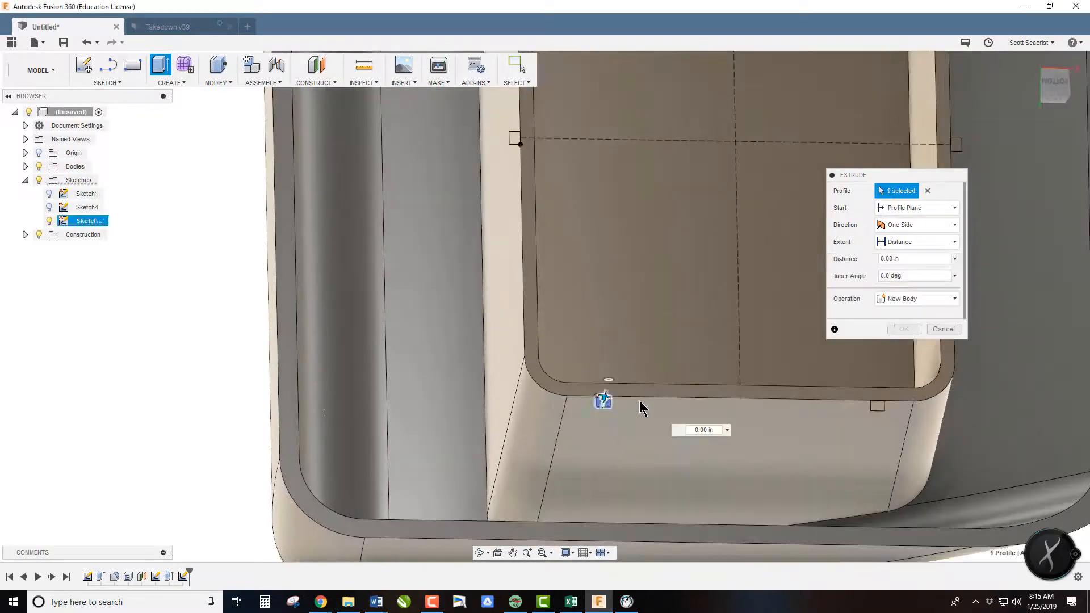
pyautogui.click(877, 406)
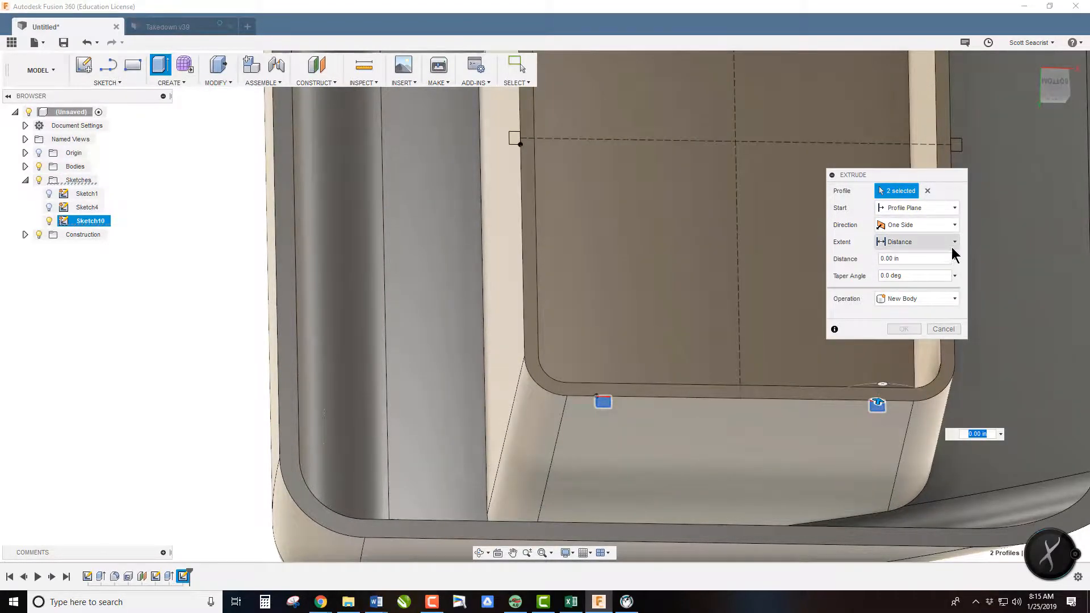
pyautogui.click(953, 244)
pyautogui.click(897, 264)
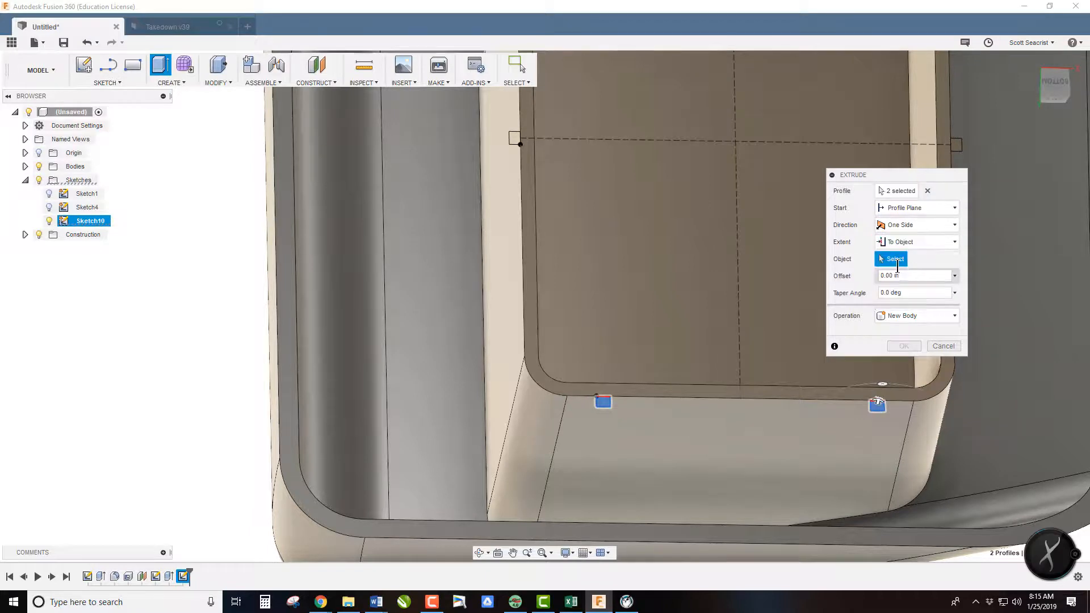
pyautogui.keyDown('shift'); pyautogui.moveTo(973, 533); pyautogui.dragTo(976, 456, button='middle'); pyautogui.keyUp('shift')
pyautogui.click(976, 456)
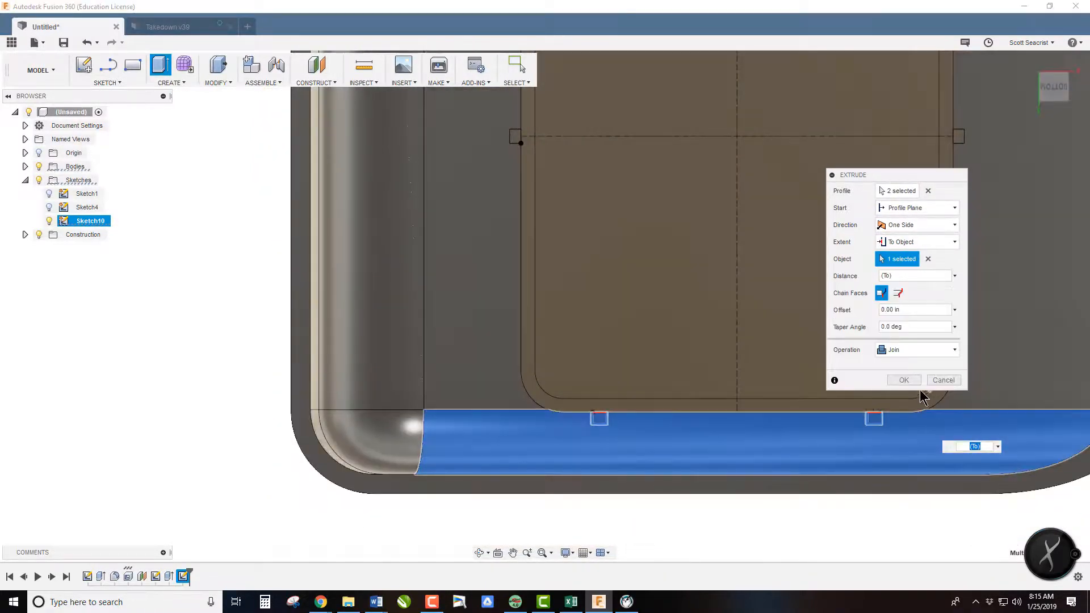
pyautogui.click(903, 380)
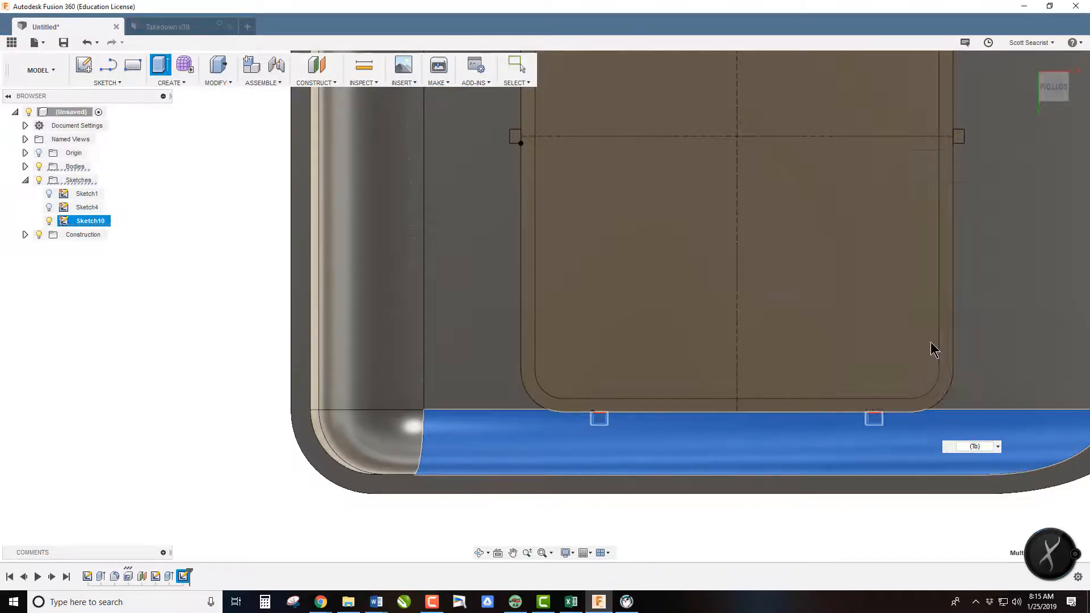
pyautogui.keyDown('shift'); pyautogui.moveTo(539, 299); pyautogui.dragTo(876, 452, button='middle'); pyautogui.keyUp('shift')
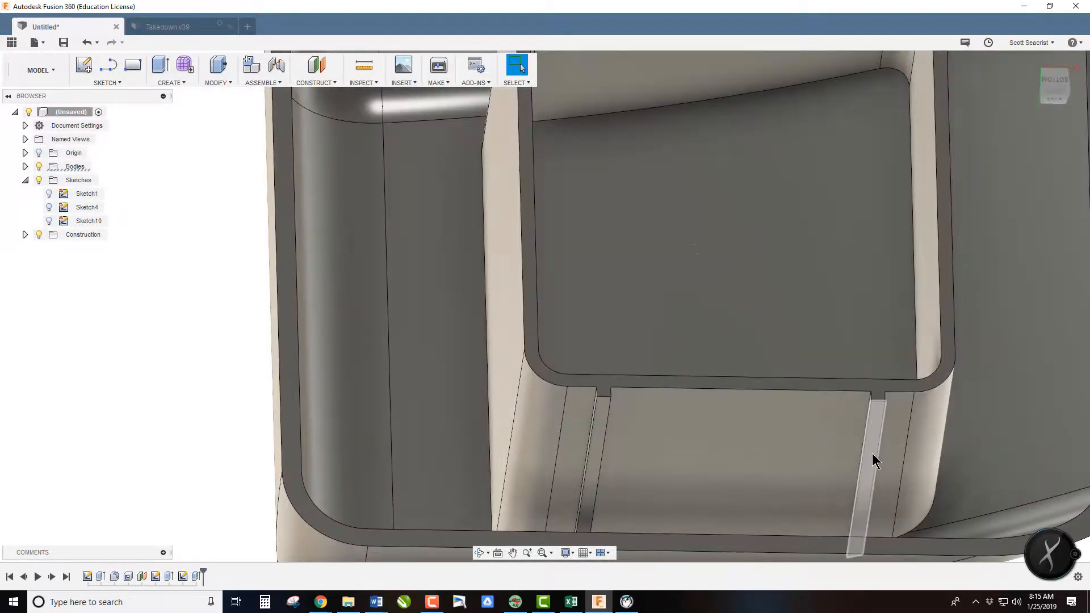
# - Show the tab sketch and extrude the wall's left rectangle To Object up to the shell's inner face beneath it, joining it to the body
pyautogui.click(50, 221)
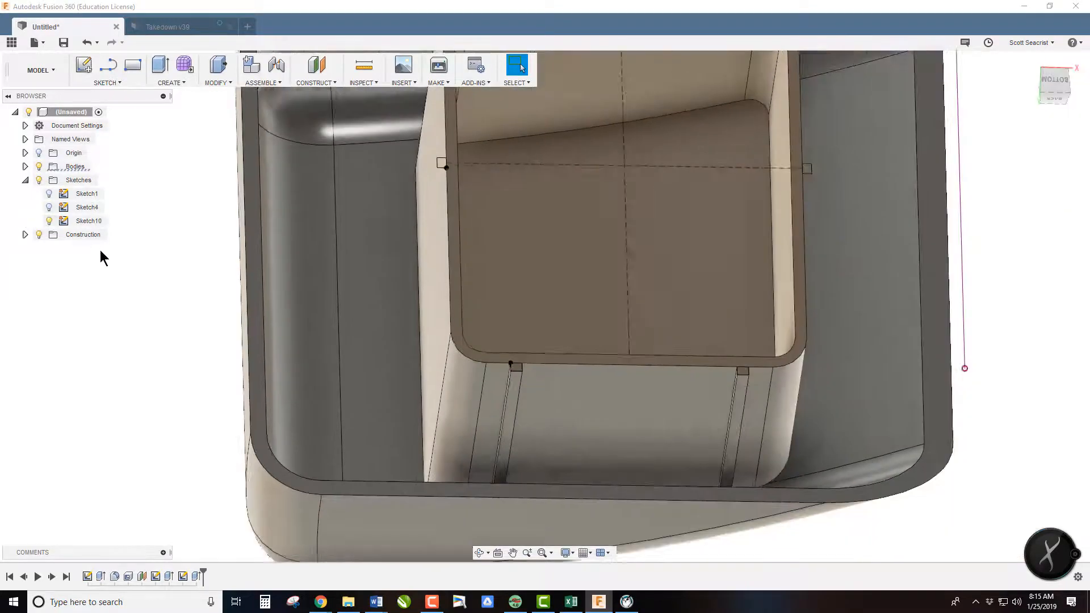
pyautogui.press('e')
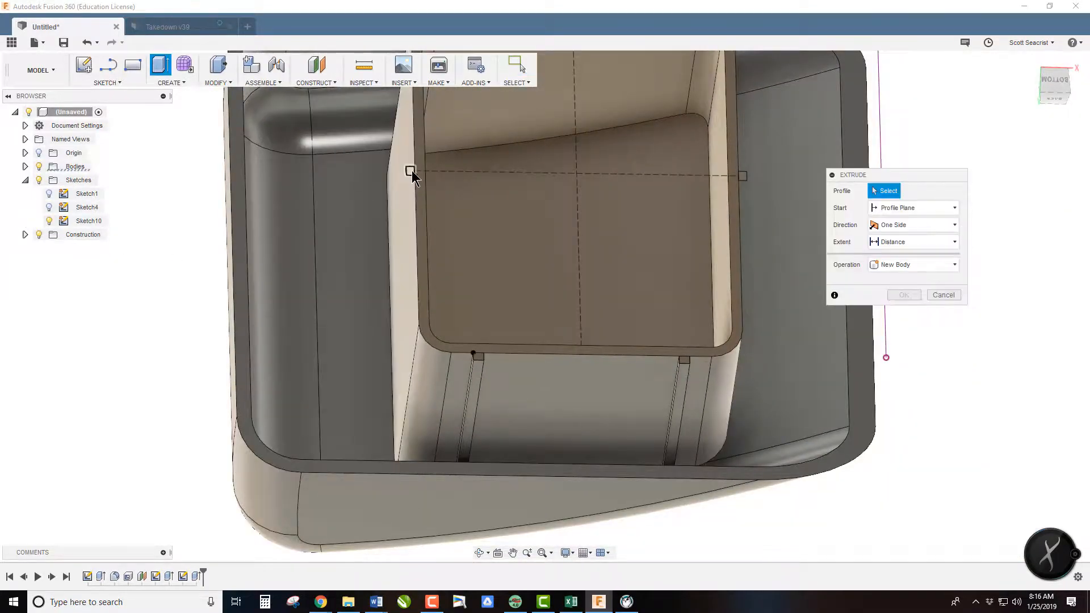
pyautogui.click(413, 168)
pyautogui.click(888, 247)
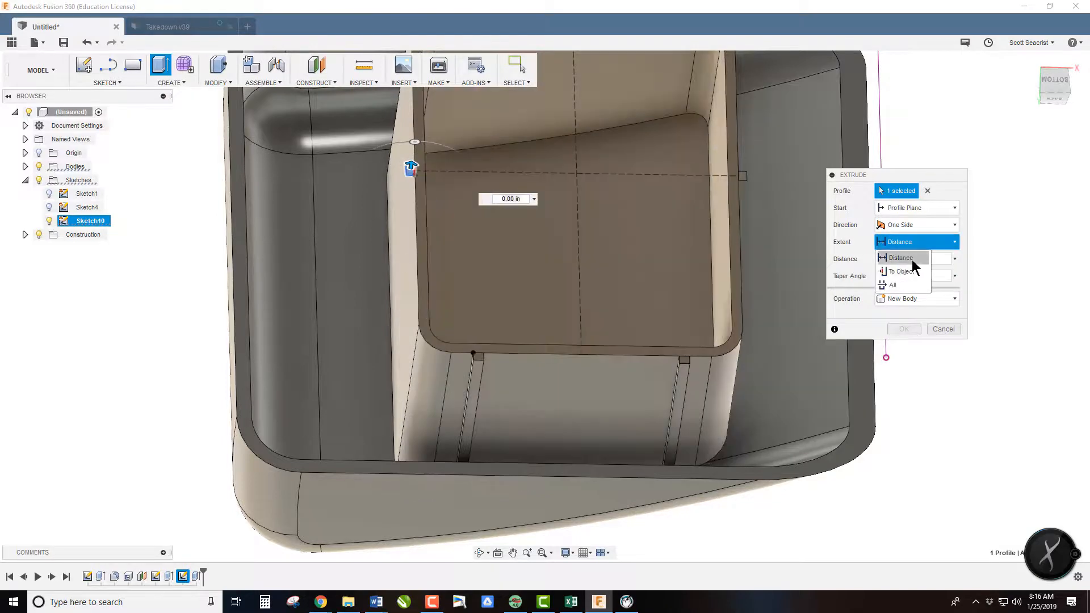
pyautogui.click(914, 274)
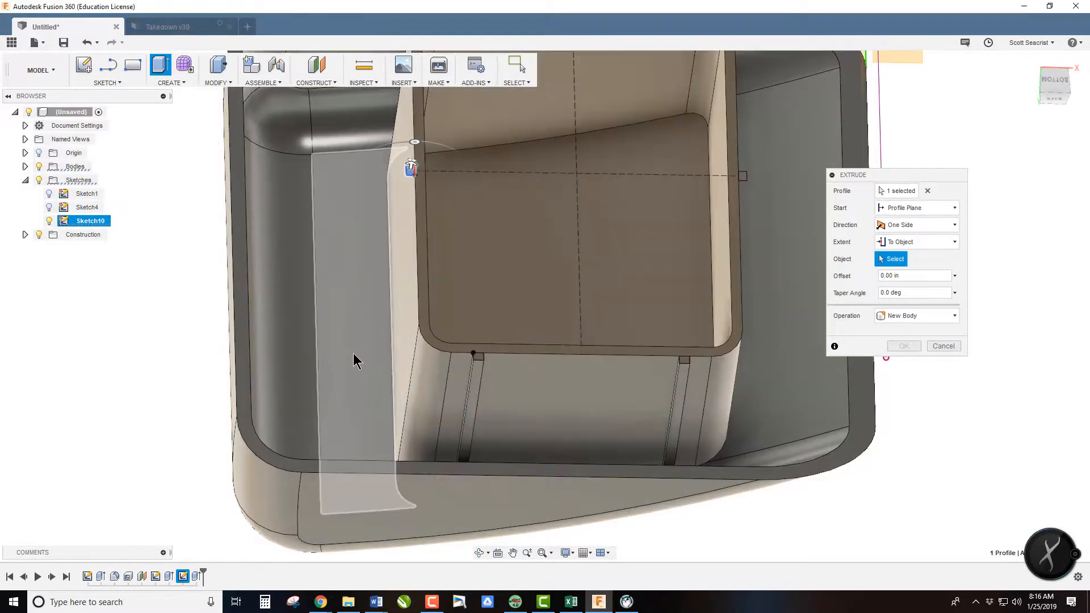
pyautogui.click(353, 361)
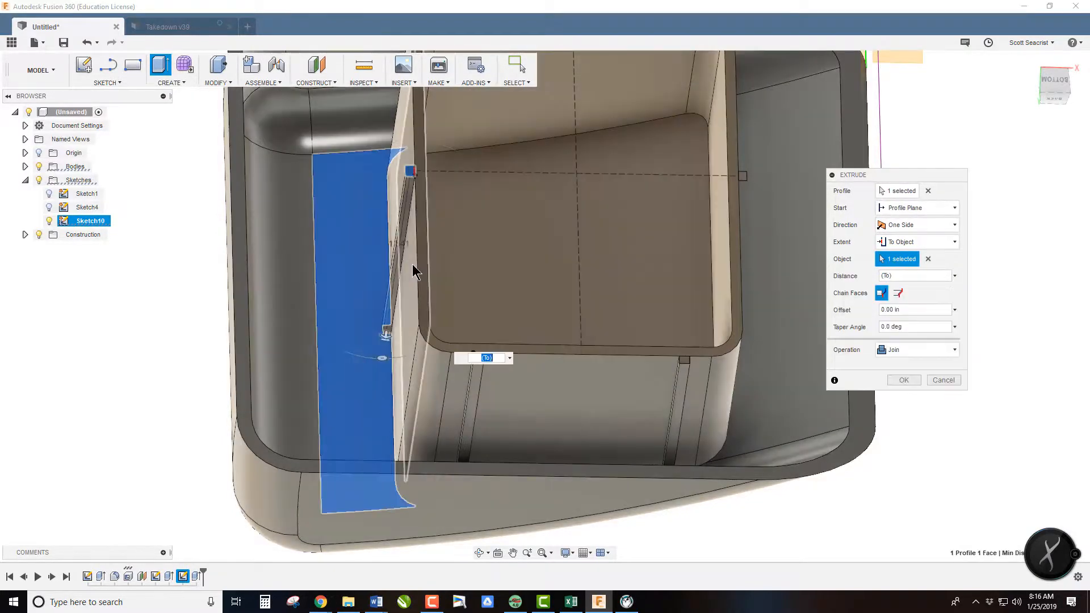
pyautogui.click(904, 382)
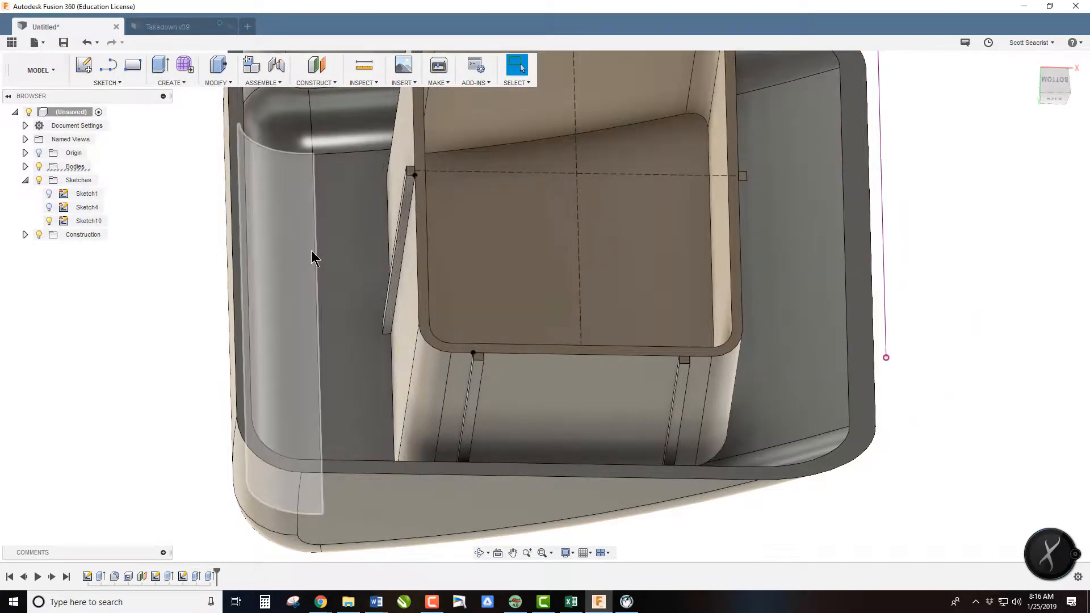
# - Extrude the rectangle on the wall's right side To Object up to the shell's inner face on that side, joining it
pyautogui.press('e')
pyautogui.click(536, 200)
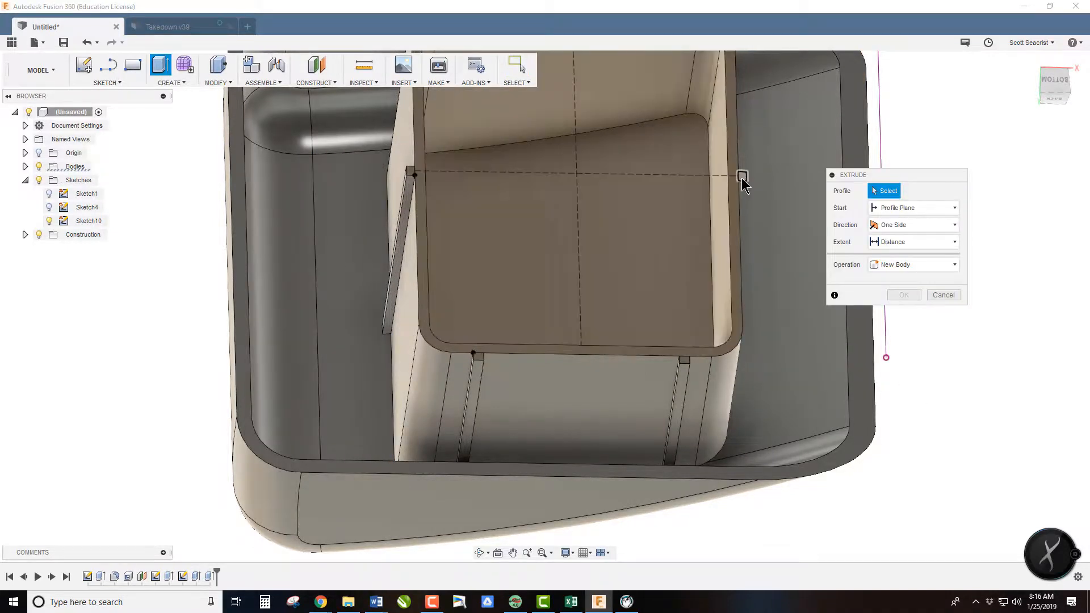
pyautogui.click(922, 248)
pyautogui.click(916, 268)
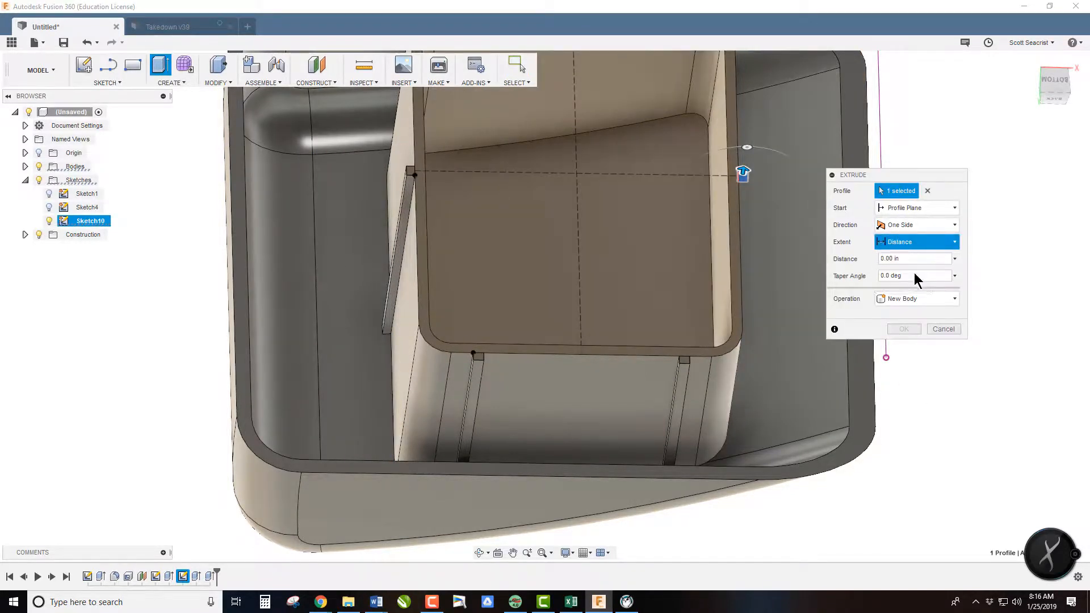
pyautogui.click(811, 328)
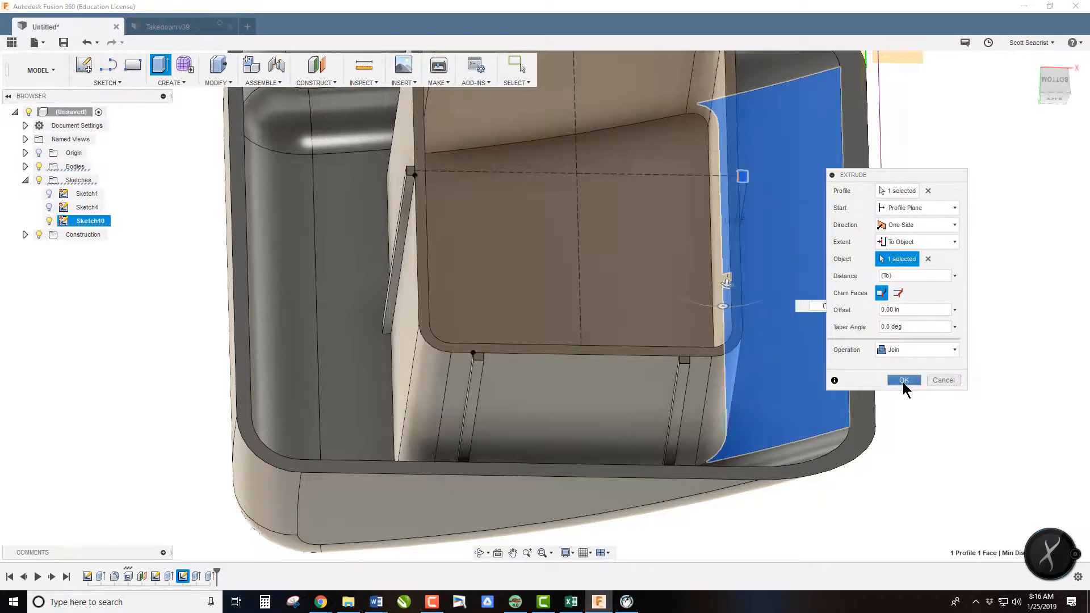
pyautogui.click(903, 380)
# - Extrude the two rectangles on the wall's upper edge To Object up to the shell's curved upper inner face, joining them to the body
pyautogui.scroll(-5, 669, 311)
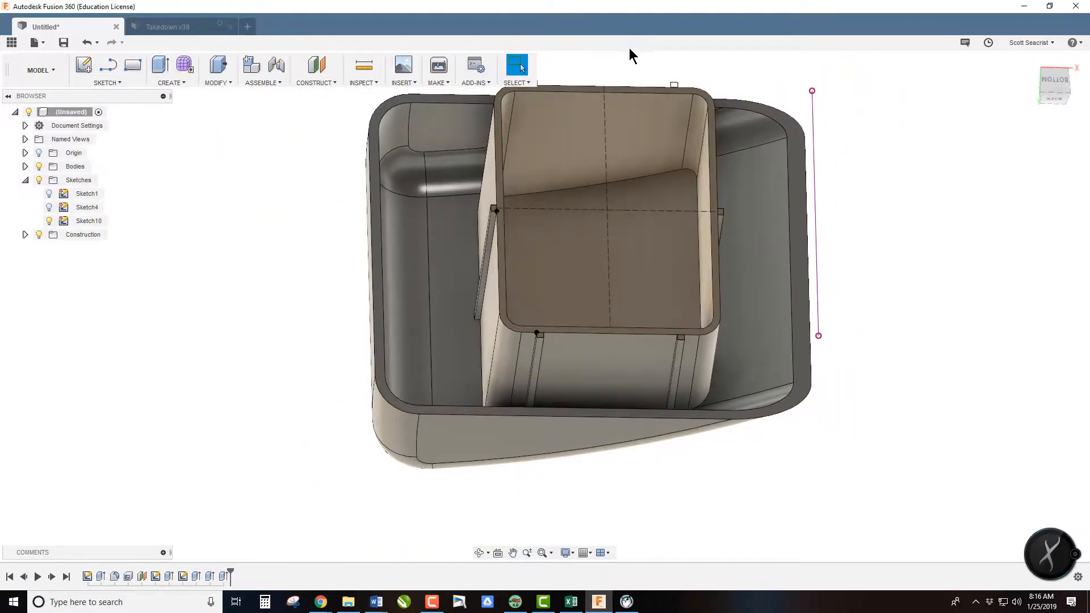
pyautogui.press('e')
pyautogui.scroll(4, 666, 73)
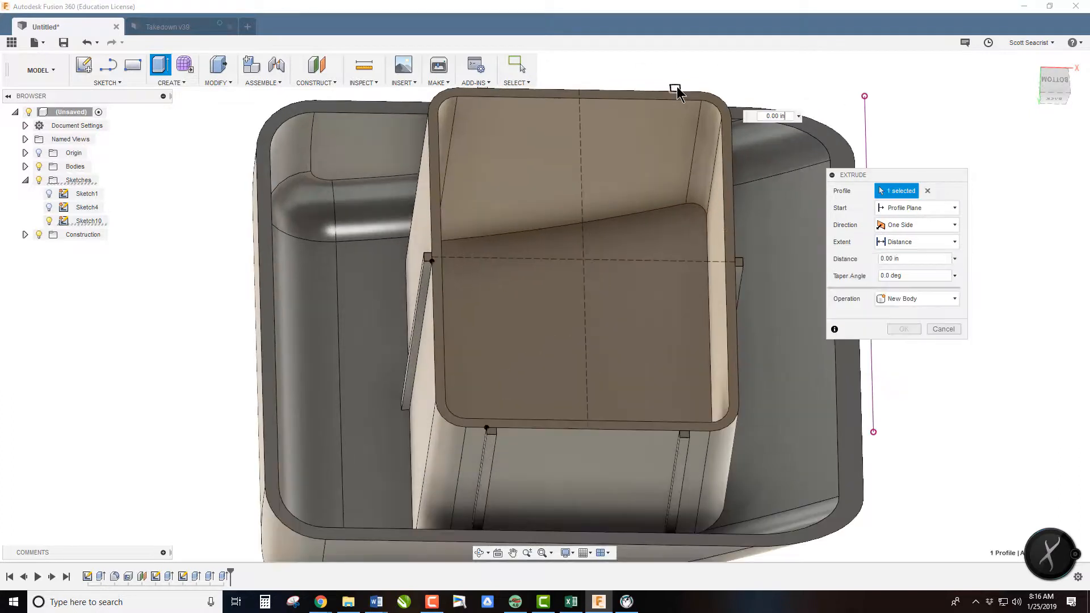
pyautogui.scroll(-3, 677, 87)
pyautogui.click(518, 104)
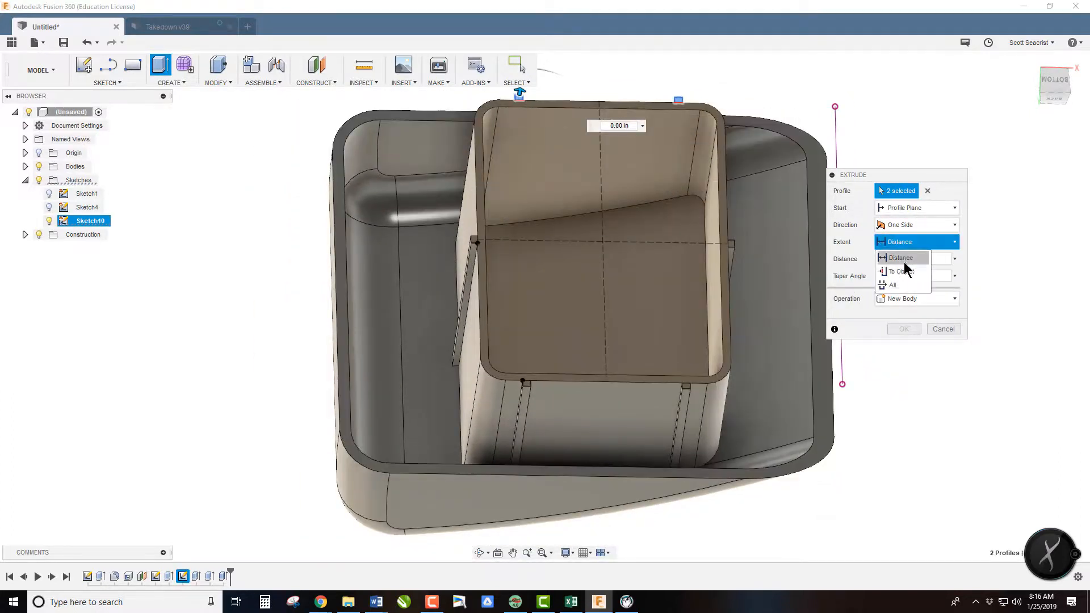
pyautogui.click(901, 271)
pyautogui.click(761, 151)
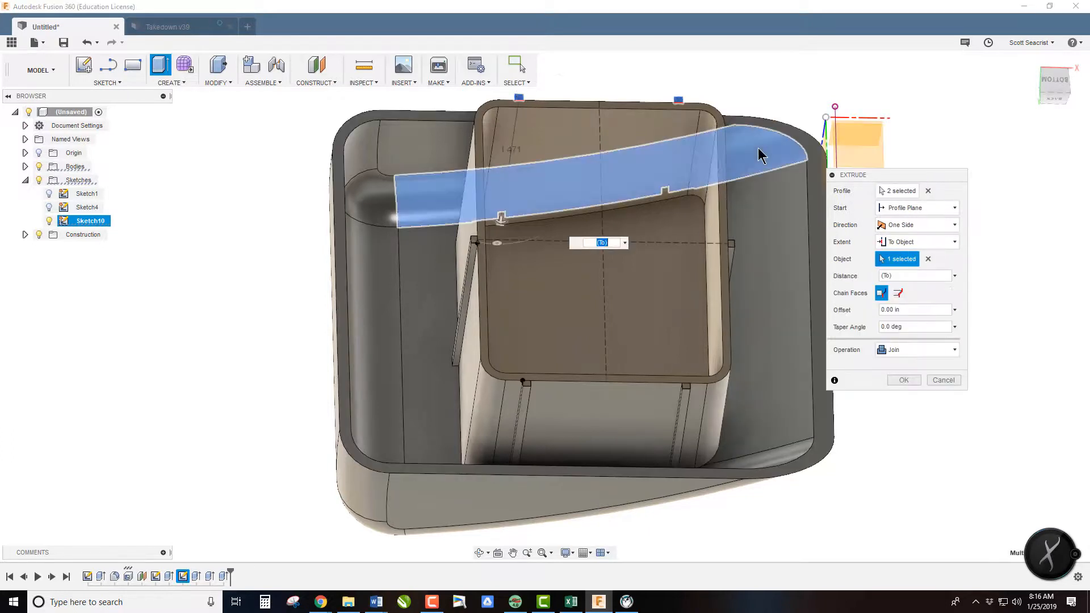
pyautogui.click(897, 378)
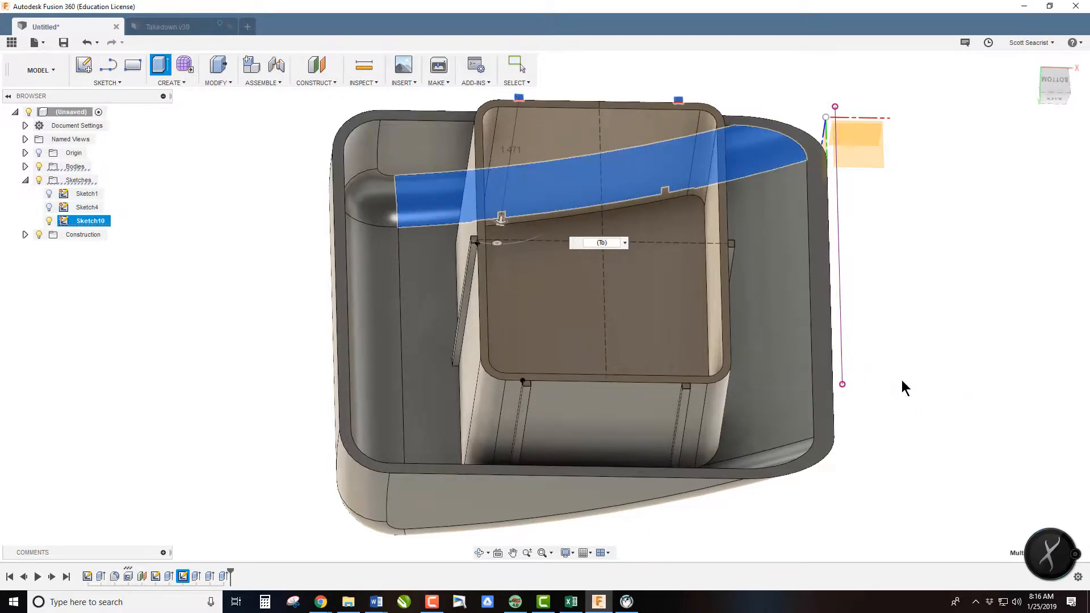
# - Apply the Paint - Enamel Glossy (Green) appearance to the windshield body
pyautogui.moveTo(540, 301)
pyautogui.keyDown('shift'); pyautogui.mouseDown(button='middle')
pyautogui.moveTo(551, 364)
pyautogui.moveTo(568, 375)
pyautogui.moveTo(1030, 489)
pyautogui.mouseUp(button='middle'); pyautogui.keyUp('shift')
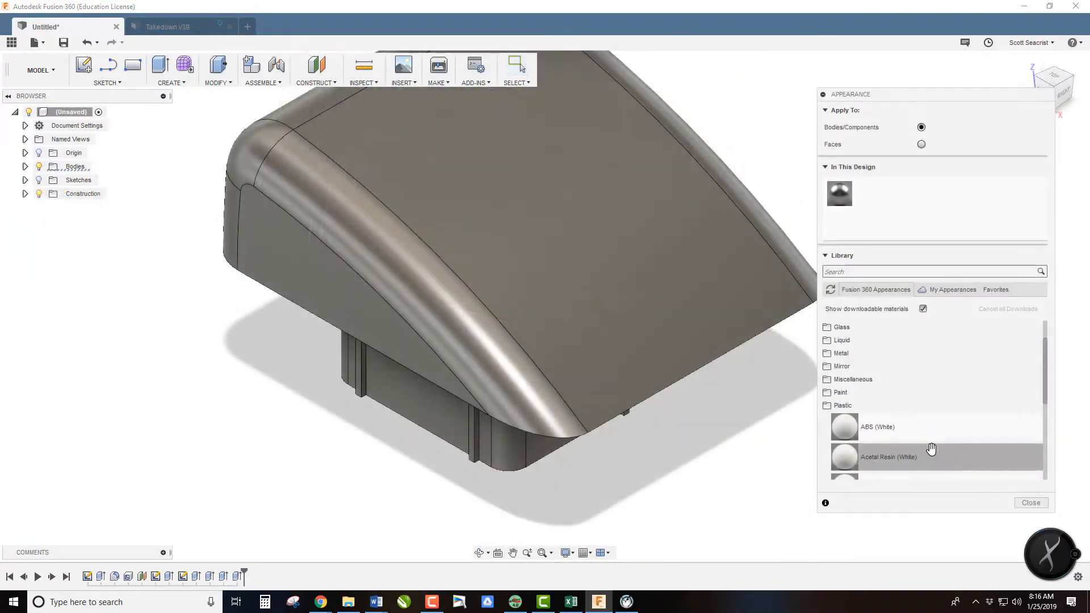
pyautogui.click(840, 393)
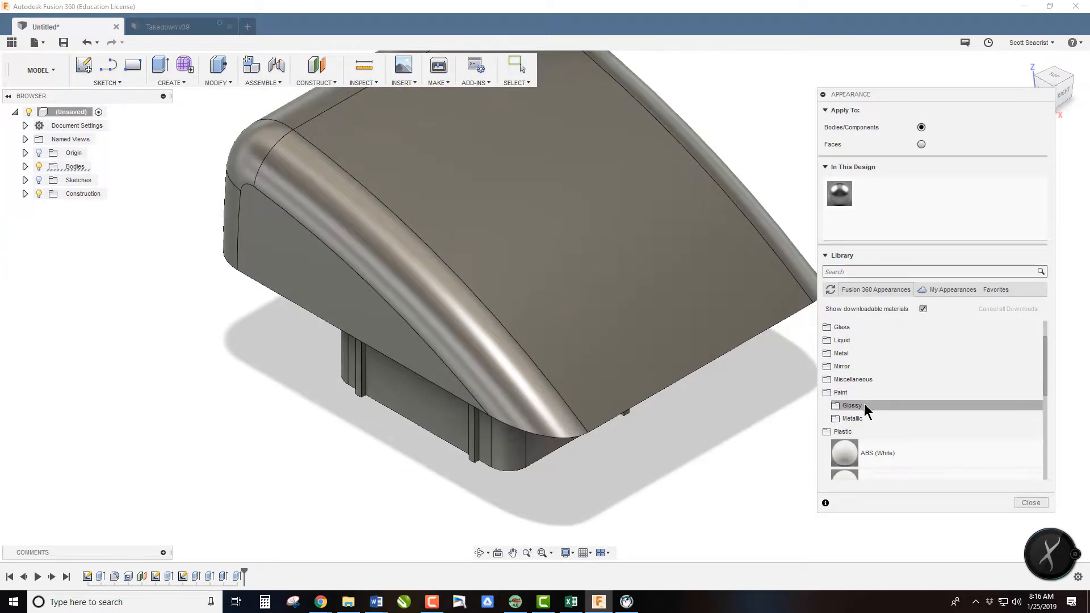
pyautogui.scroll(-3, 874, 410)
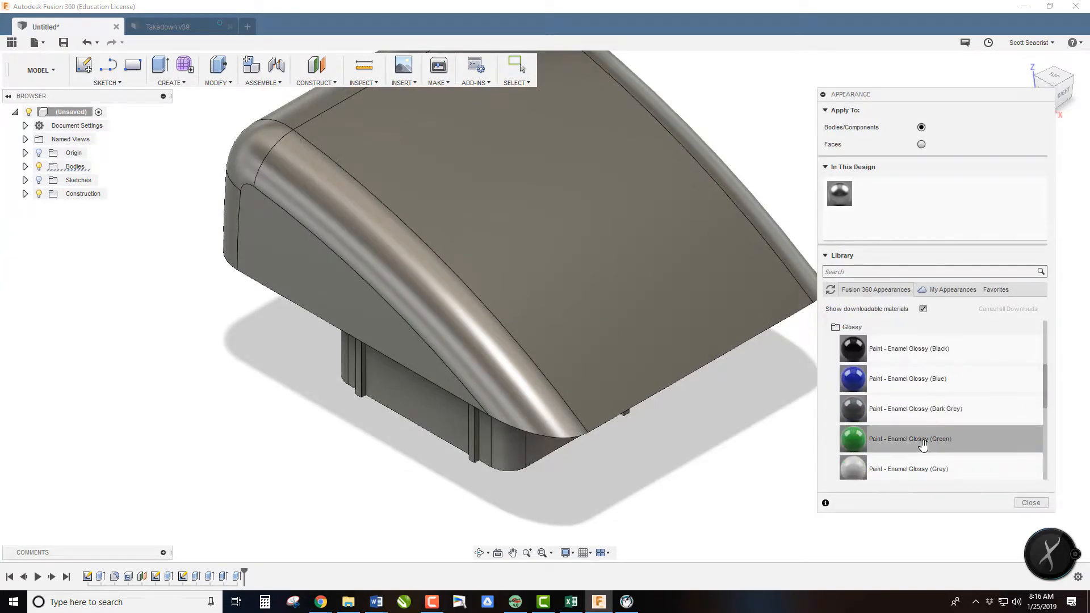
pyautogui.moveTo(943, 439); pyautogui.dragTo(651, 334)
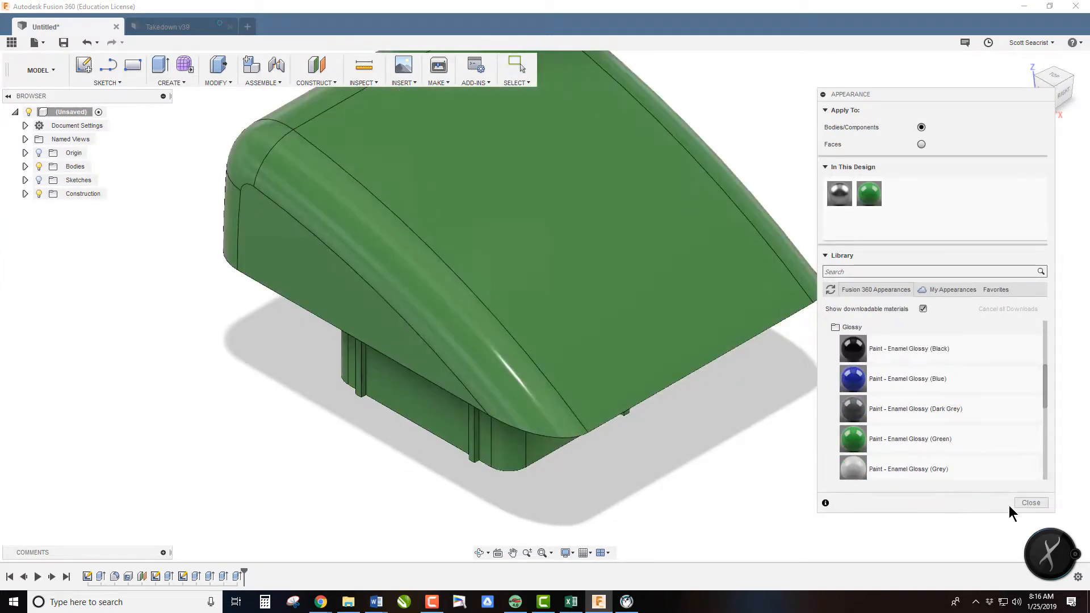
pyautogui.click(1031, 503)
# - Open the physical material settings for the whole design and browse the plastics in the Fusion 360 Material Library
pyautogui.scroll(-5, 520, 325)
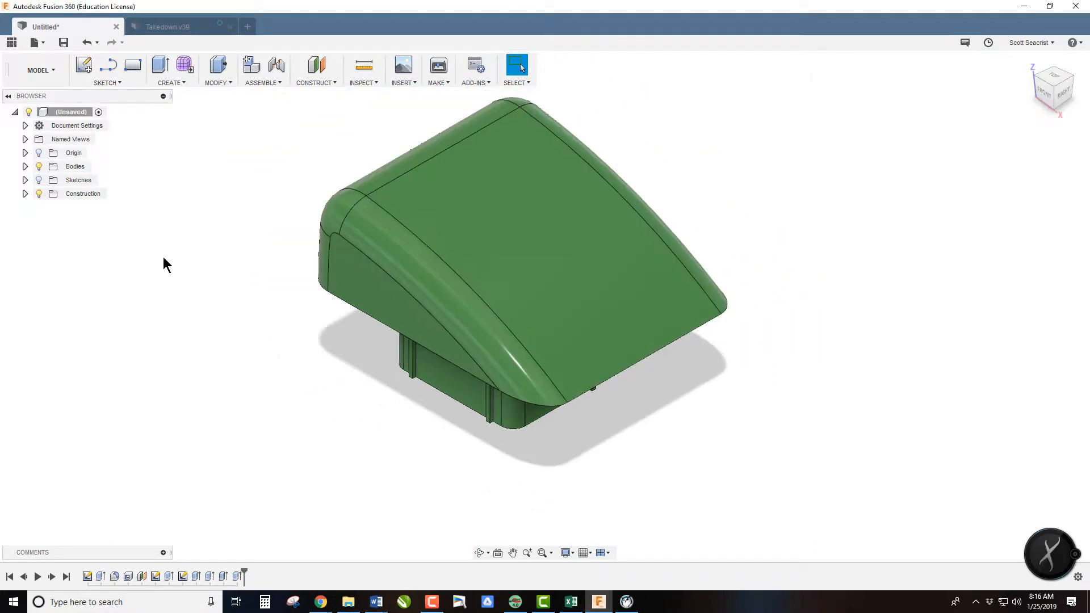
pyautogui.rightClick(67, 113)
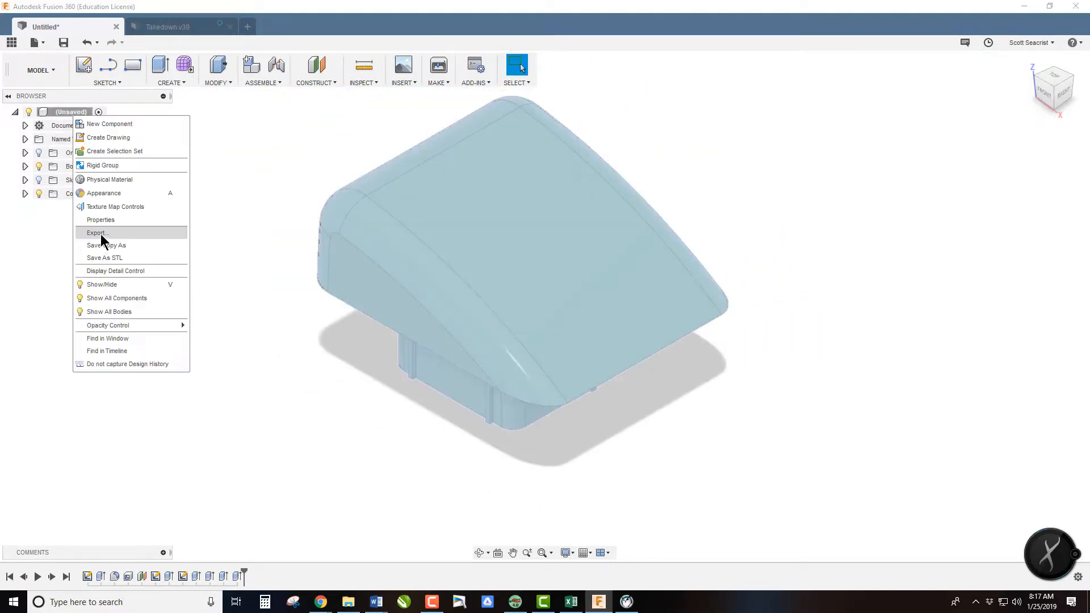
pyautogui.click(114, 180)
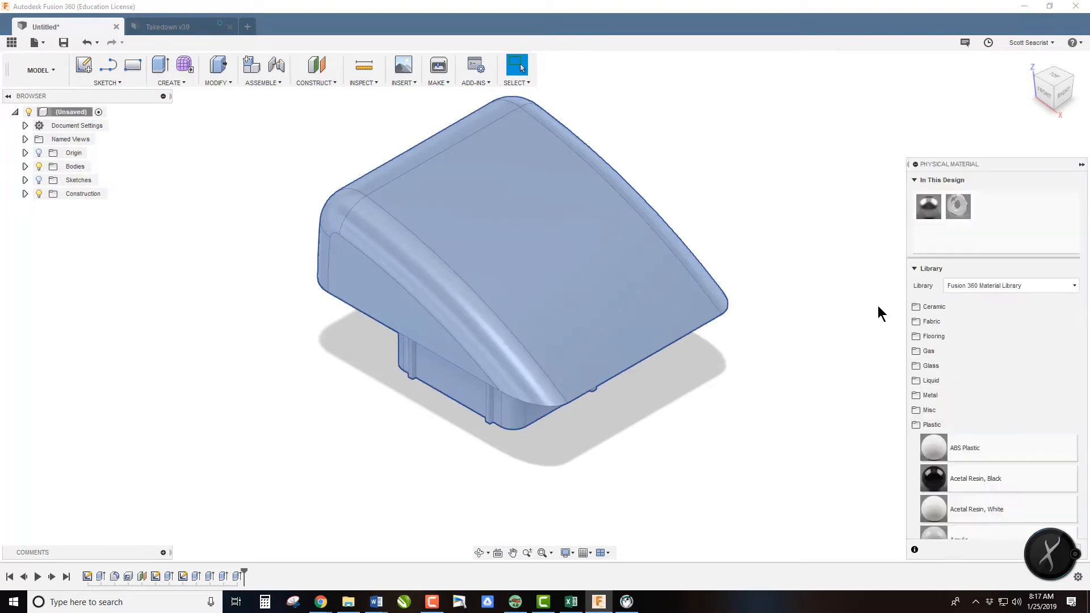
pyautogui.scroll(-4, 992, 446)
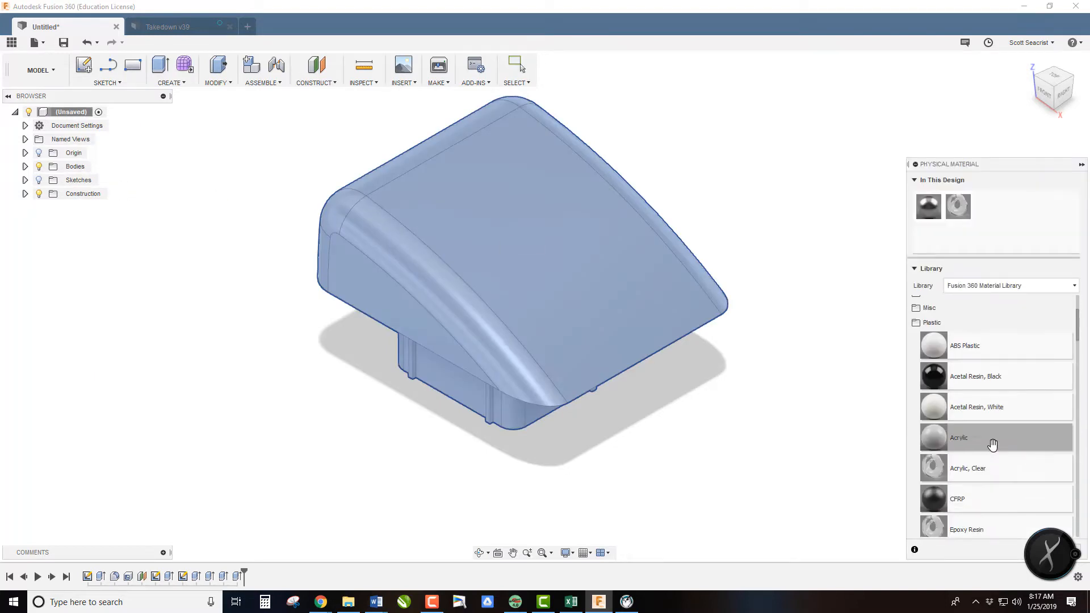
pyautogui.scroll(-6, 992, 446)
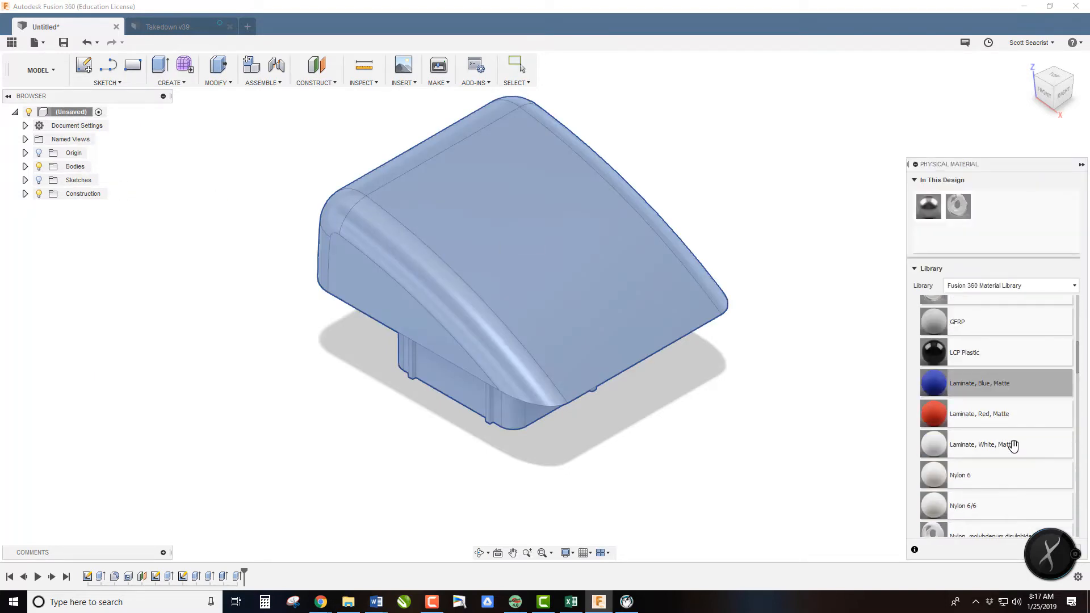
pyautogui.scroll(-3, 1038, 455)
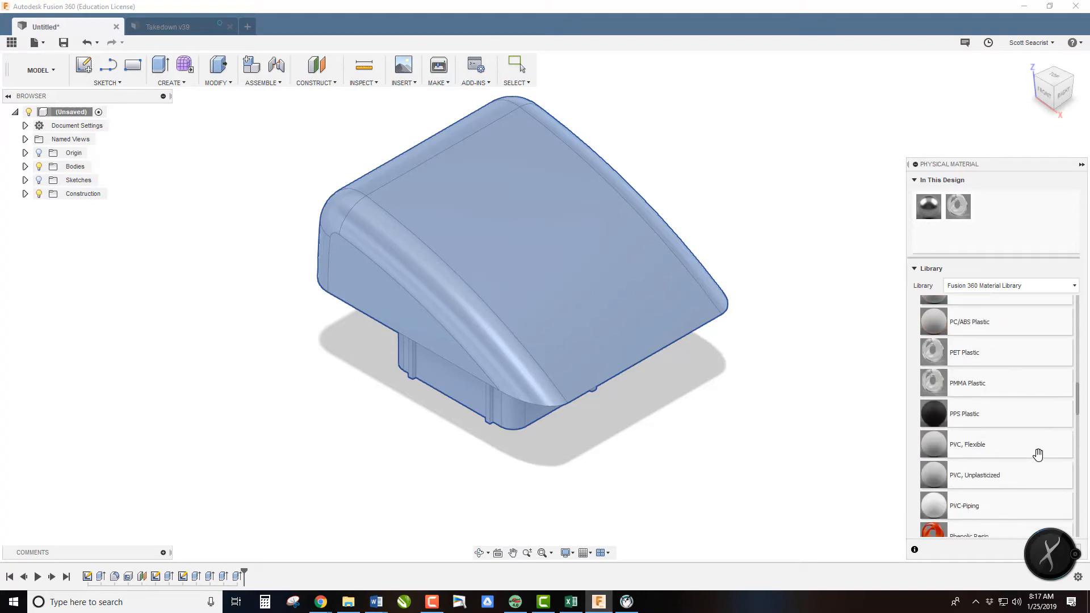
pyautogui.scroll(-5, 1038, 454)
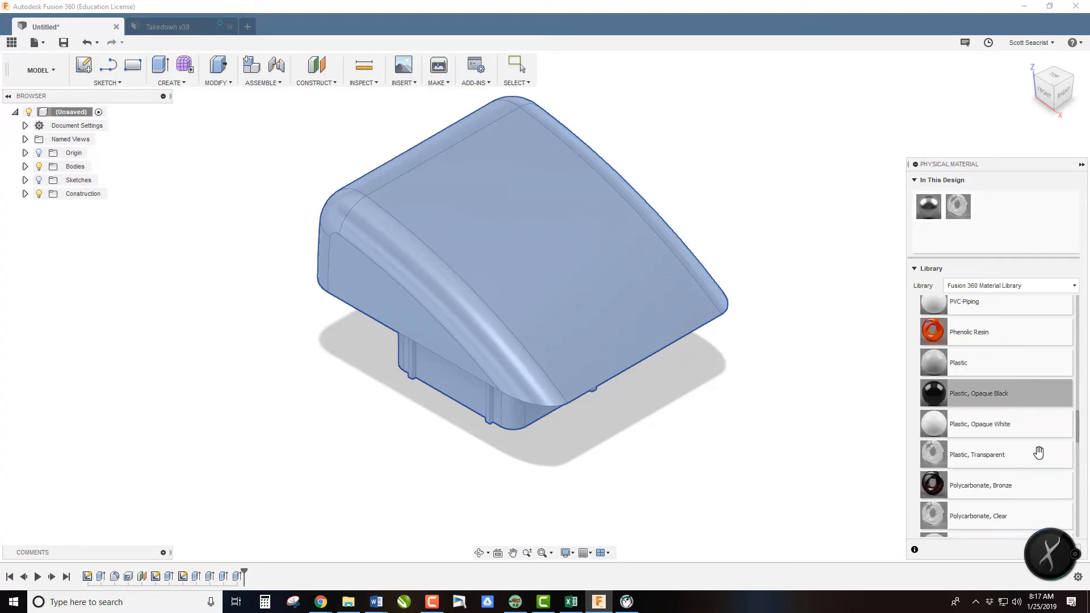
pyautogui.scroll(-3, 1037, 451)
pyautogui.scroll(7, 1037, 451)
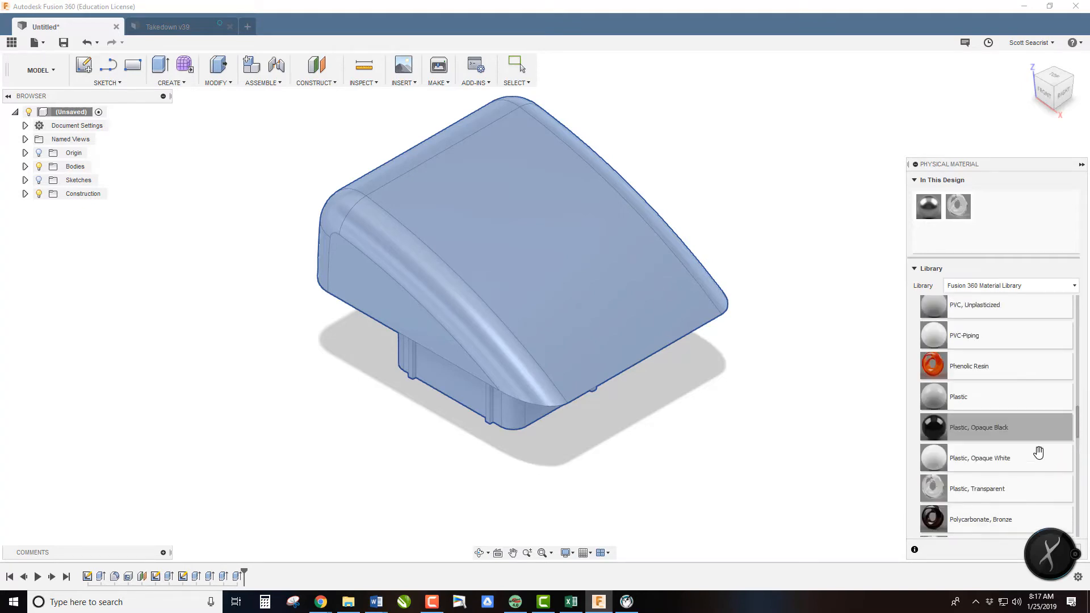